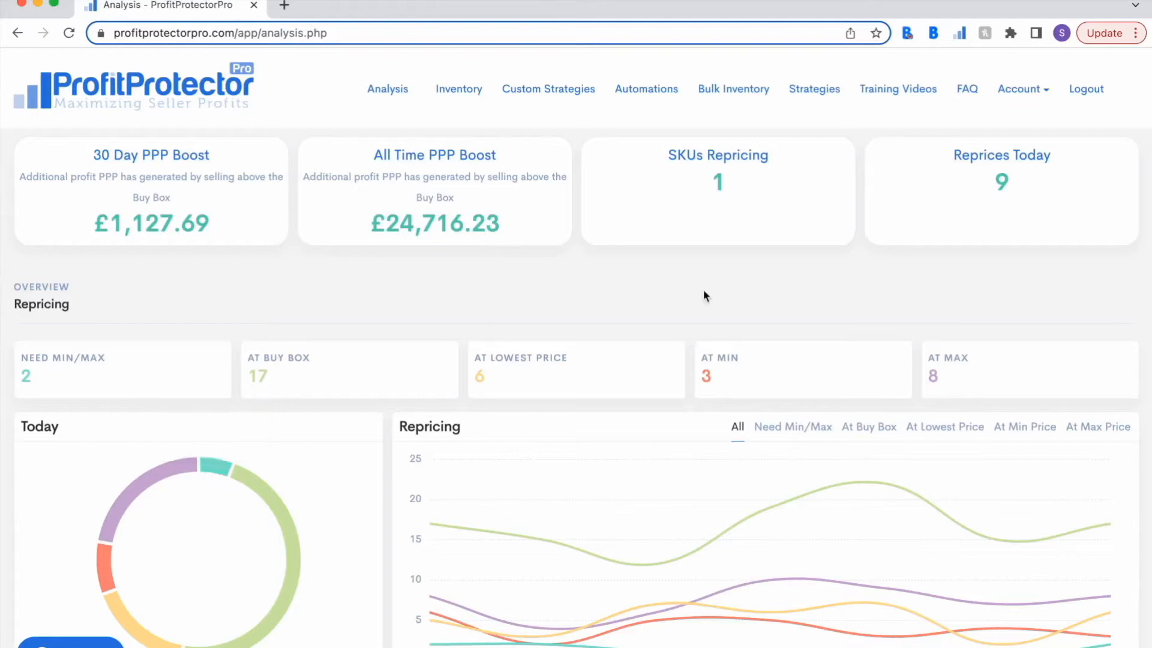
- Open the My Account page and bring up the Marketplaces list
{"action": "left_click", "coordinate": [1013, 91]}
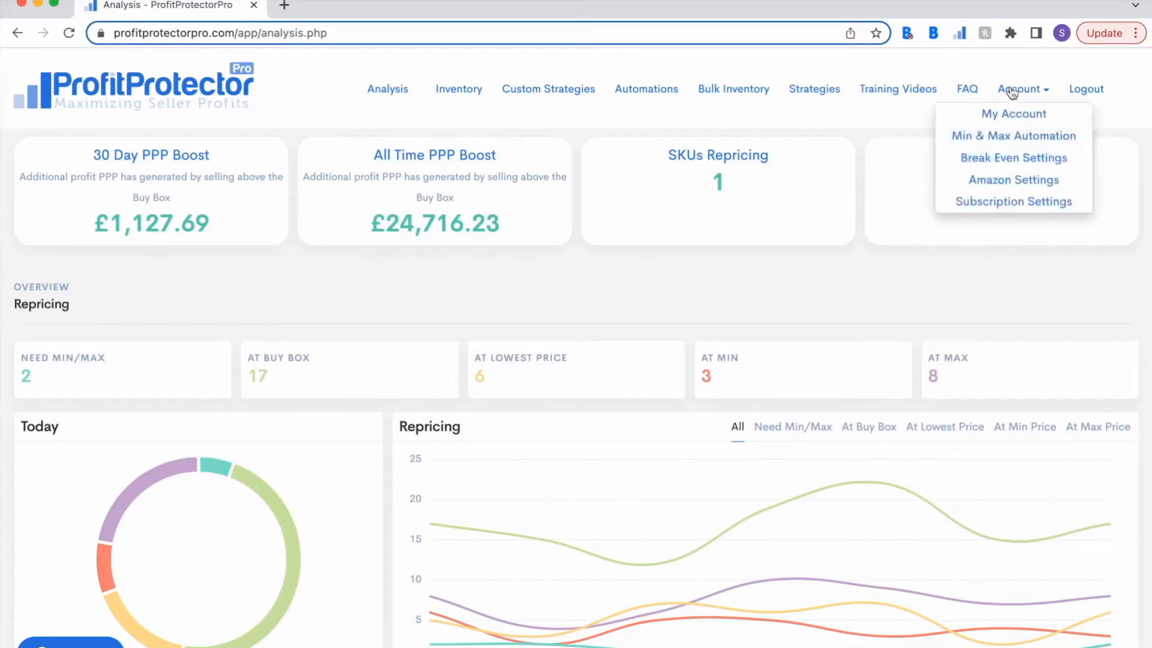
{"action": "left_click", "coordinate": [1008, 115]}
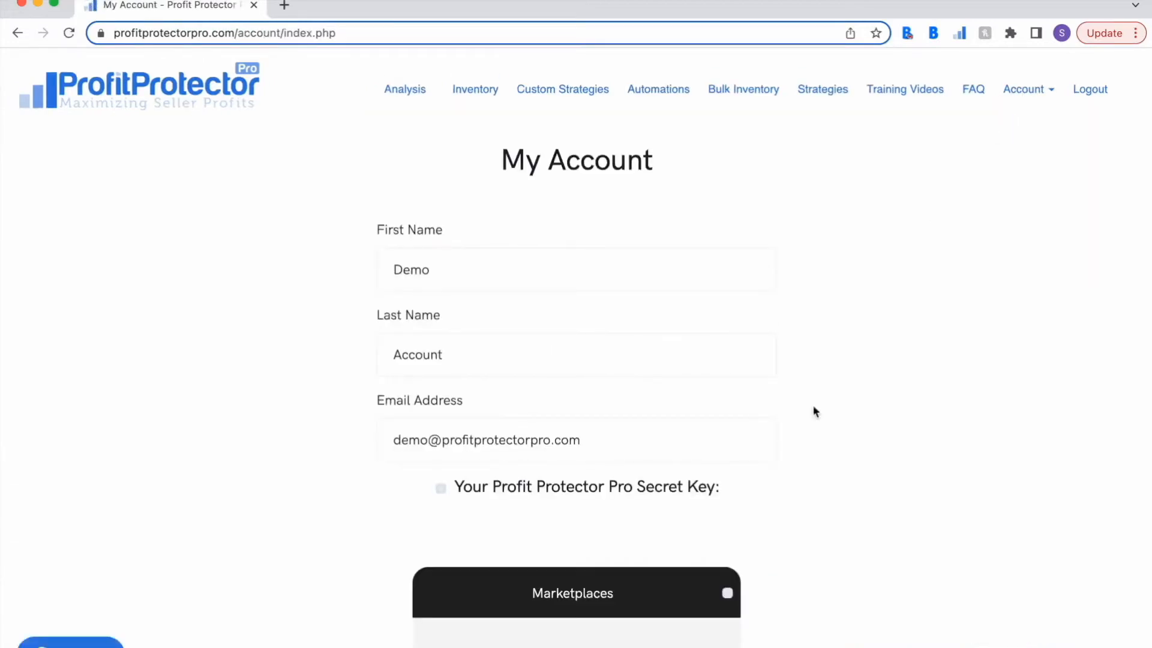
{"action": "scroll", "coordinate": [814, 407], "scroll_direction": "down", "scroll_amount": 1}
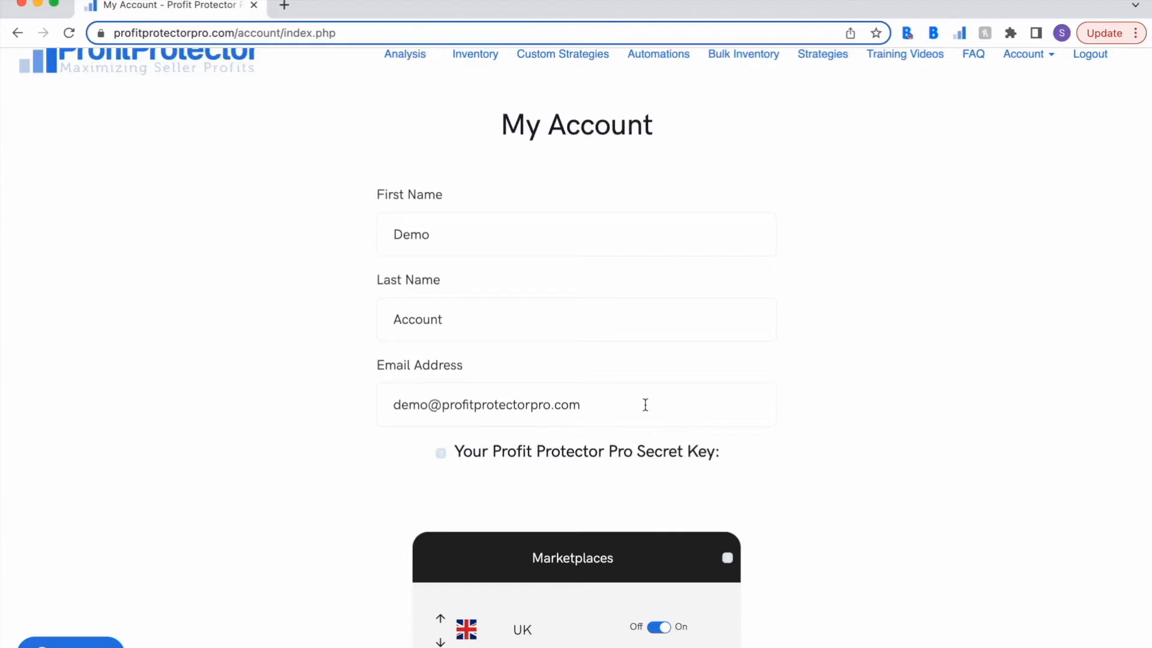
{"action": "scroll", "coordinate": [646, 405], "scroll_direction": "down", "scroll_amount": 6}
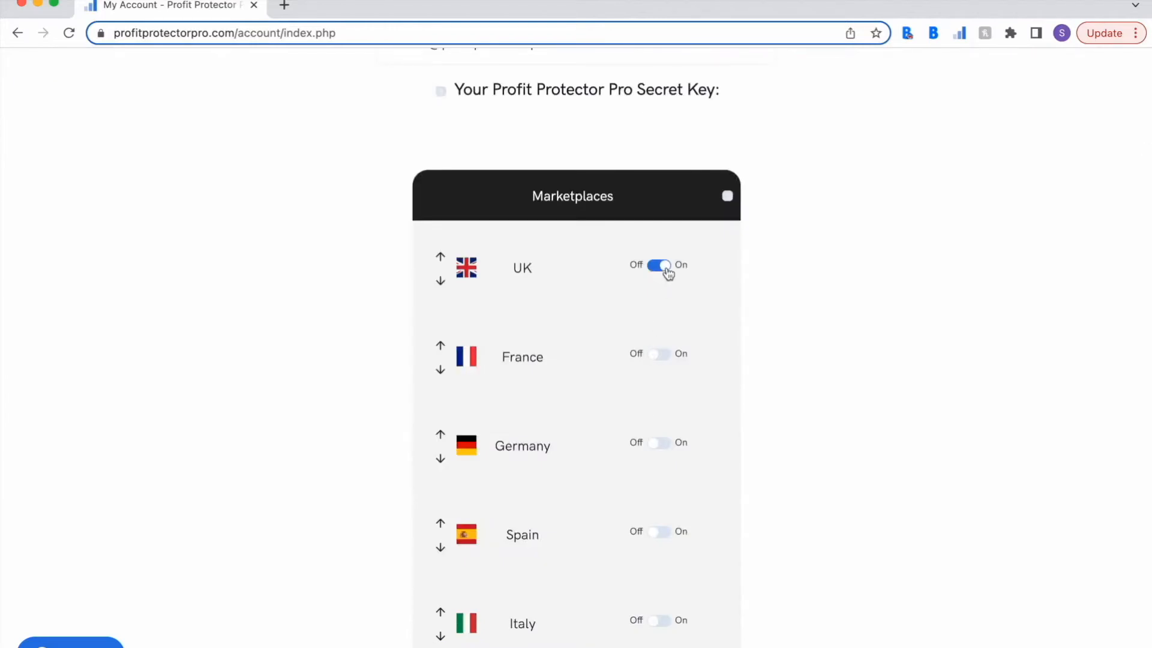
- Toggle the France marketplace on and back off, and reorder the marketplaces so Germany sits directly below Spain
{"action": "left_click", "coordinate": [660, 354]}
{"action": "left_click", "coordinate": [661, 354]}
{"action": "mouse_move", "coordinate": [727, 198]}
{"action": "left_click", "coordinate": [440, 434]}
{"action": "left_click", "coordinate": [440, 370]}
{"action": "left_click", "coordinate": [440, 459]}
- Look through the remaining account settings and view the Default Repricing Strategy choices and help, keeping Hybrid Profit Harvester
{"action": "scroll", "coordinate": [446, 426], "scroll_direction": "down", "scroll_amount": 5}
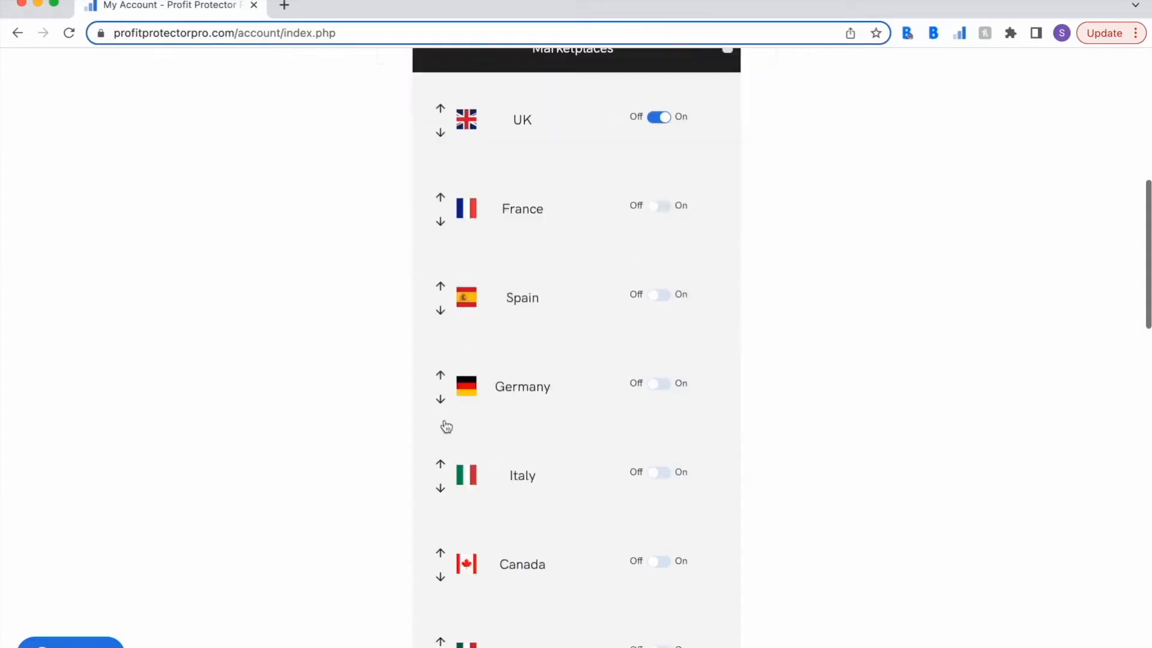
{"action": "scroll", "coordinate": [445, 426], "scroll_direction": "down", "scroll_amount": 6}
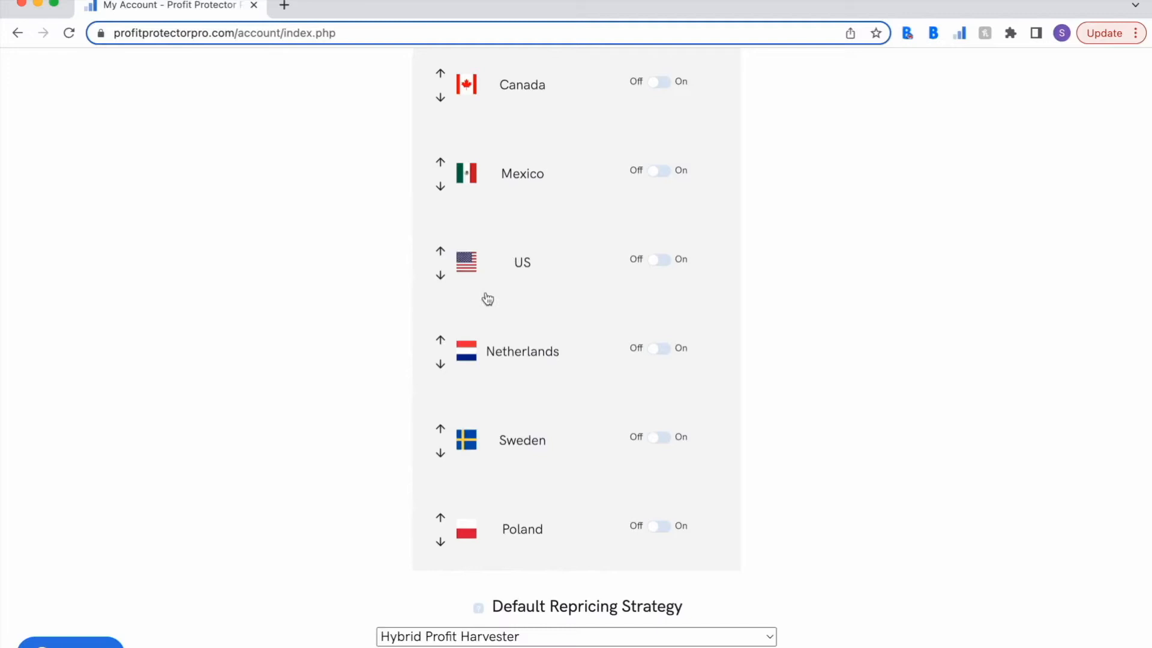
{"action": "scroll", "coordinate": [487, 299], "scroll_direction": "down", "scroll_amount": 15}
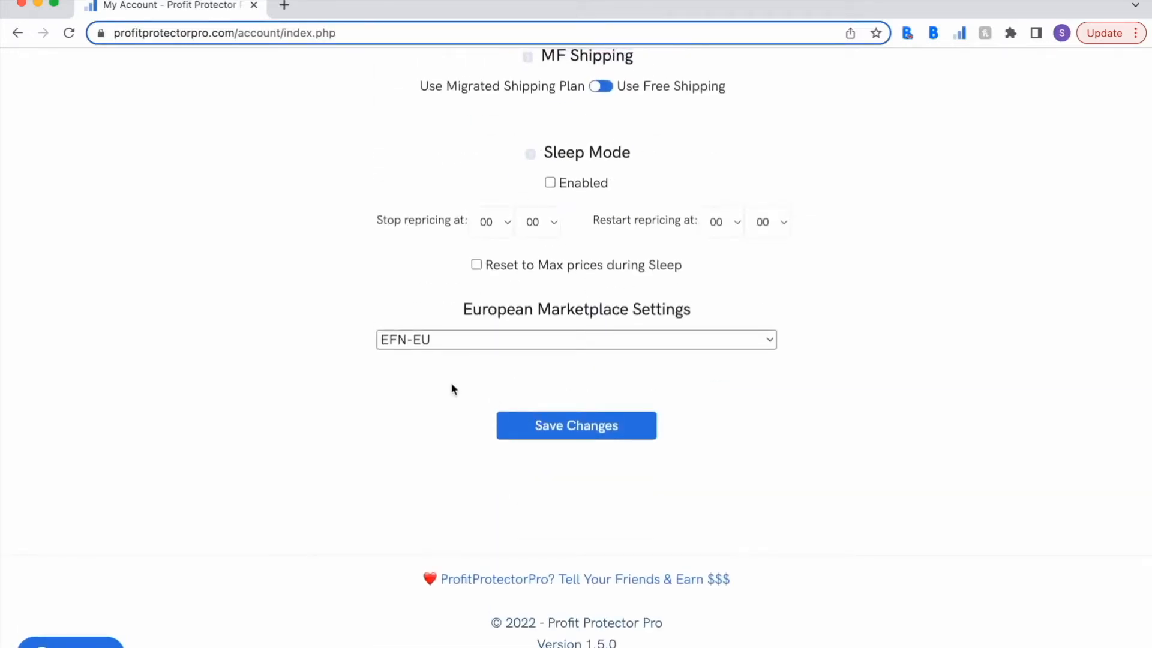
{"action": "scroll", "coordinate": [452, 384], "scroll_direction": "up", "scroll_amount": 15}
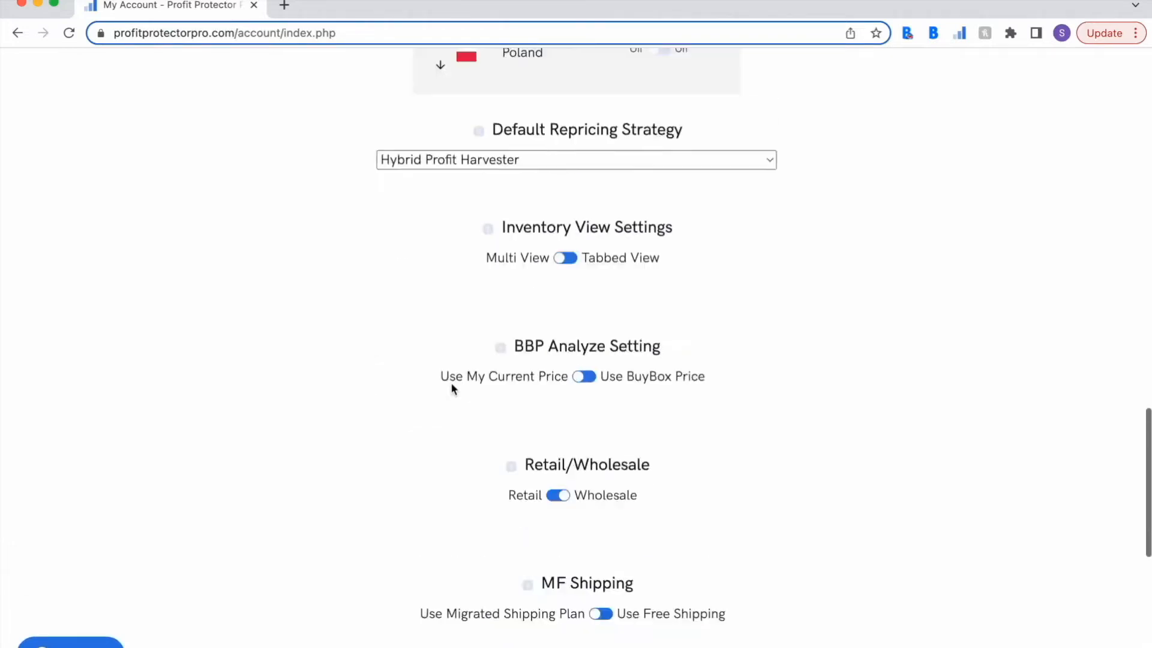
{"action": "scroll", "coordinate": [453, 388], "scroll_direction": "down", "scroll_amount": 6}
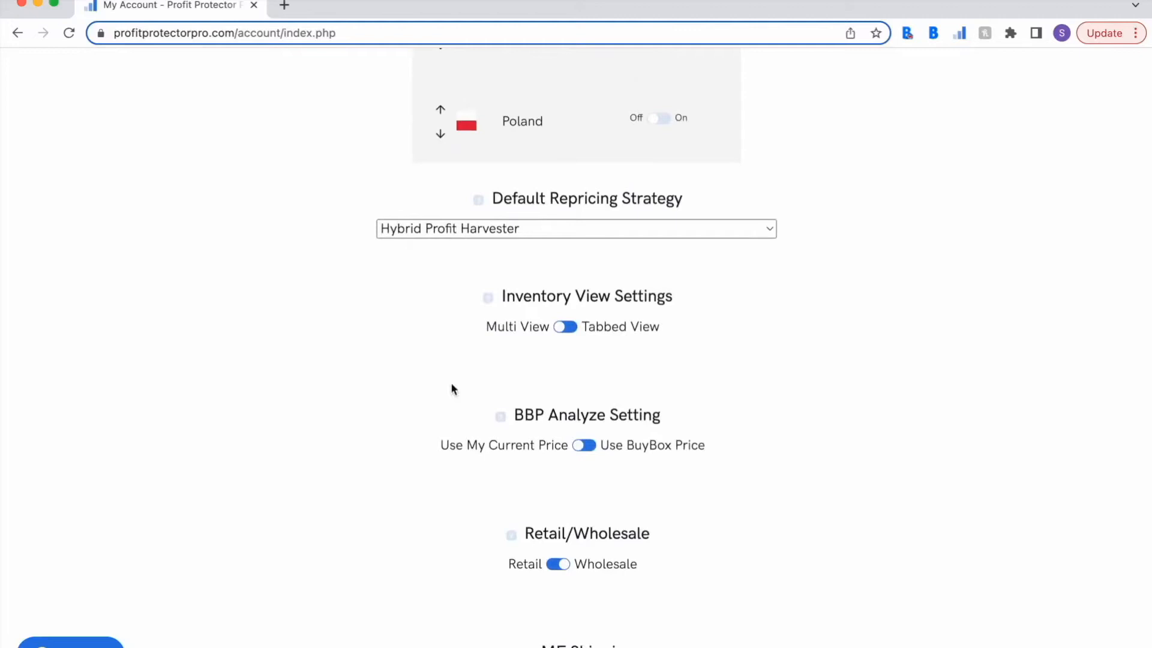
{"action": "left_click", "coordinate": [768, 232]}
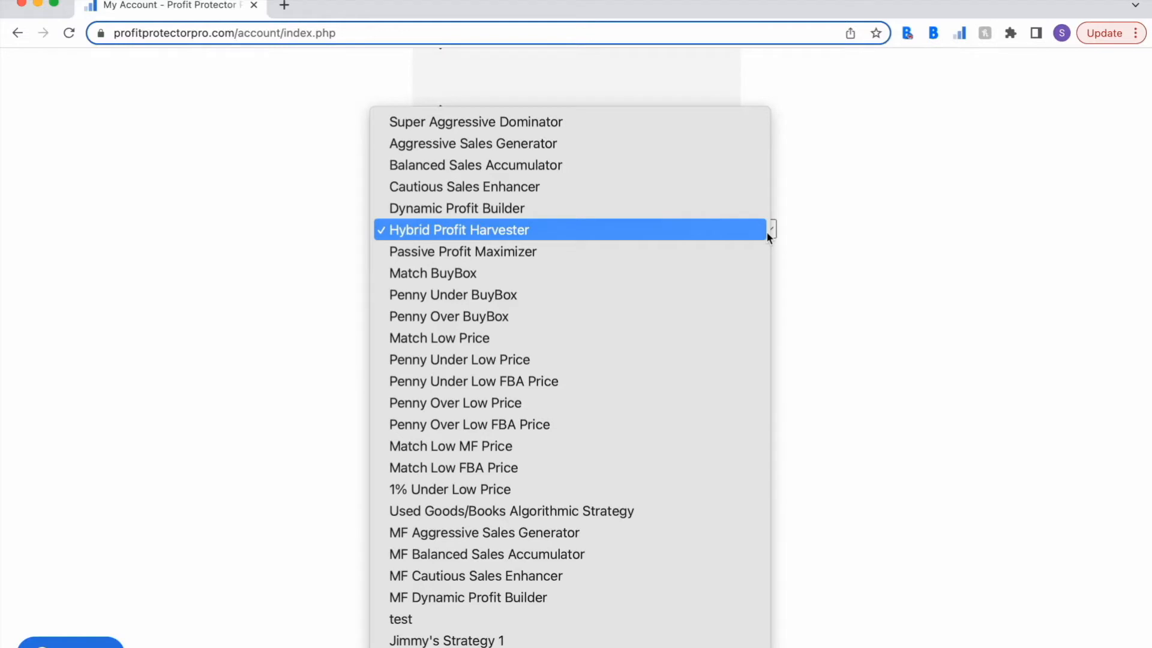
{"action": "left_click", "coordinate": [864, 225]}
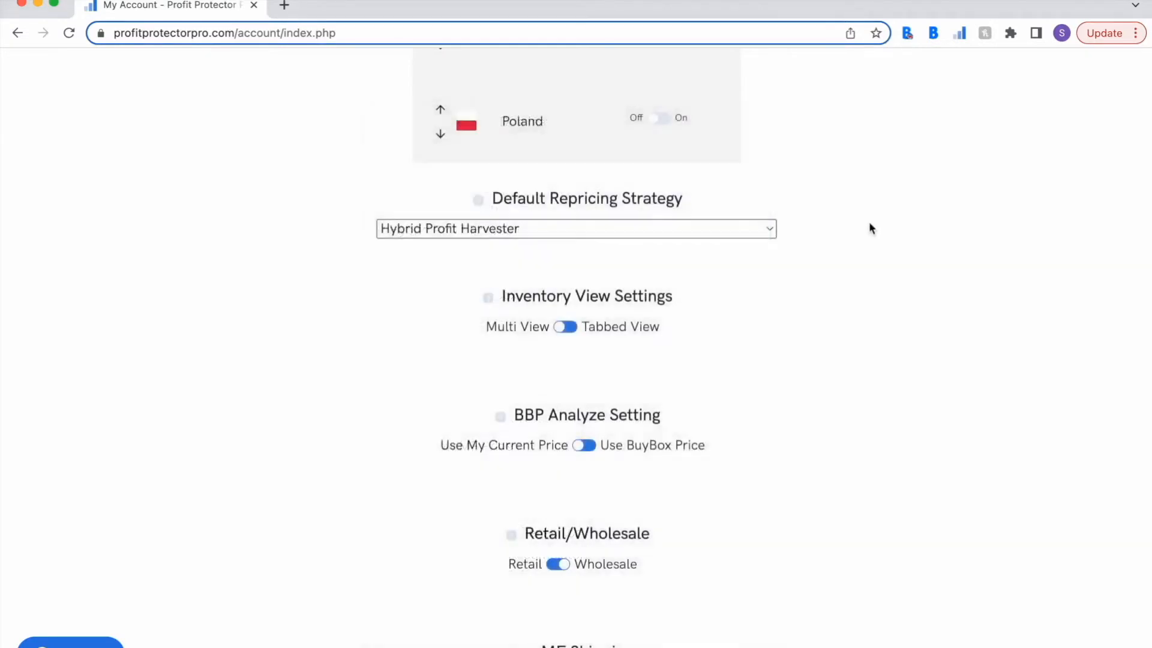
{"action": "mouse_move", "coordinate": [482, 205]}
- Open the Inventory page and run the BBP analysis on the Bobbi Brown Vitamin Enriched Face Base listing
{"action": "scroll", "coordinate": [615, 337], "scroll_direction": "down", "scroll_amount": 5}
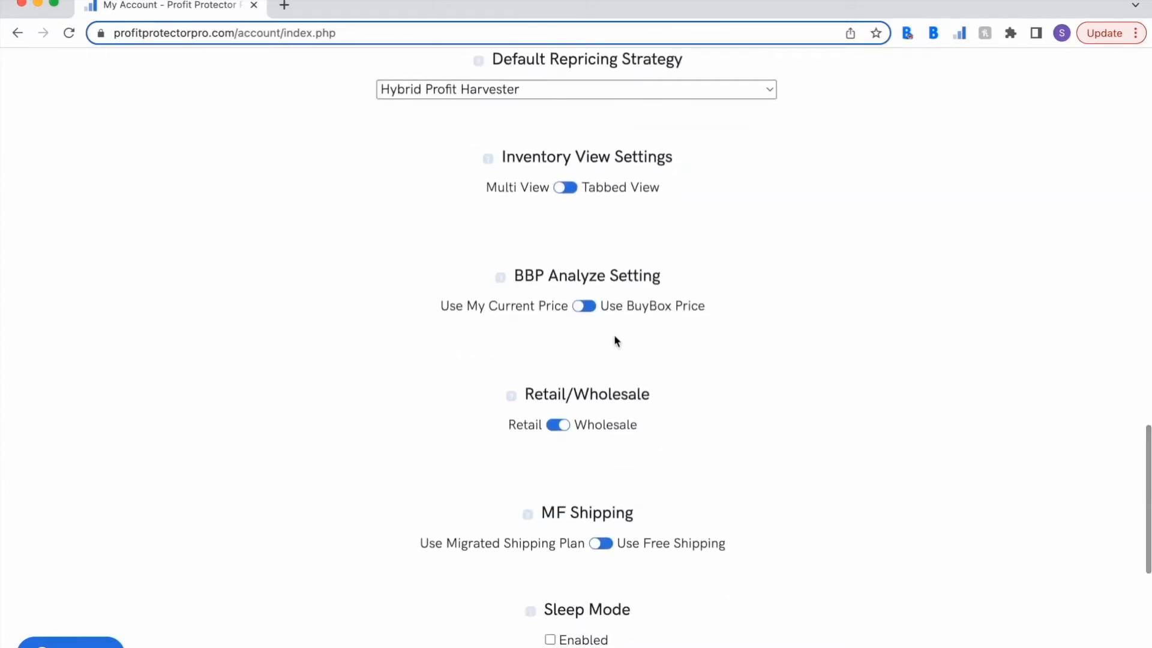
{"action": "left_click", "coordinate": [484, 90]}
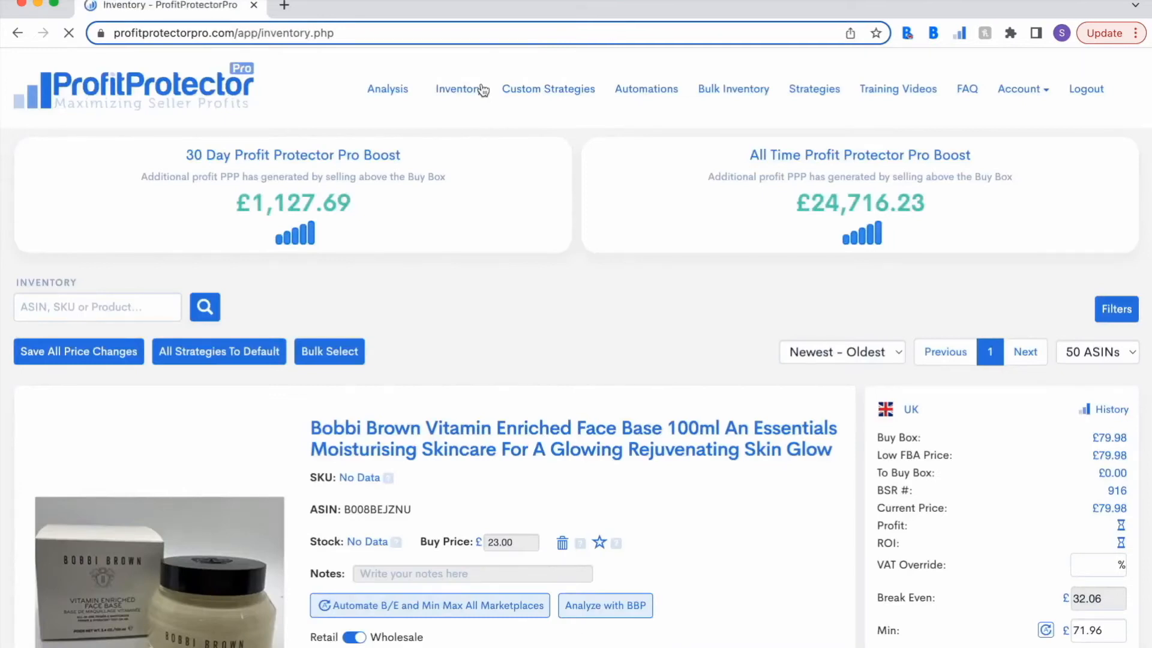
{"action": "left_click", "coordinate": [612, 605]}
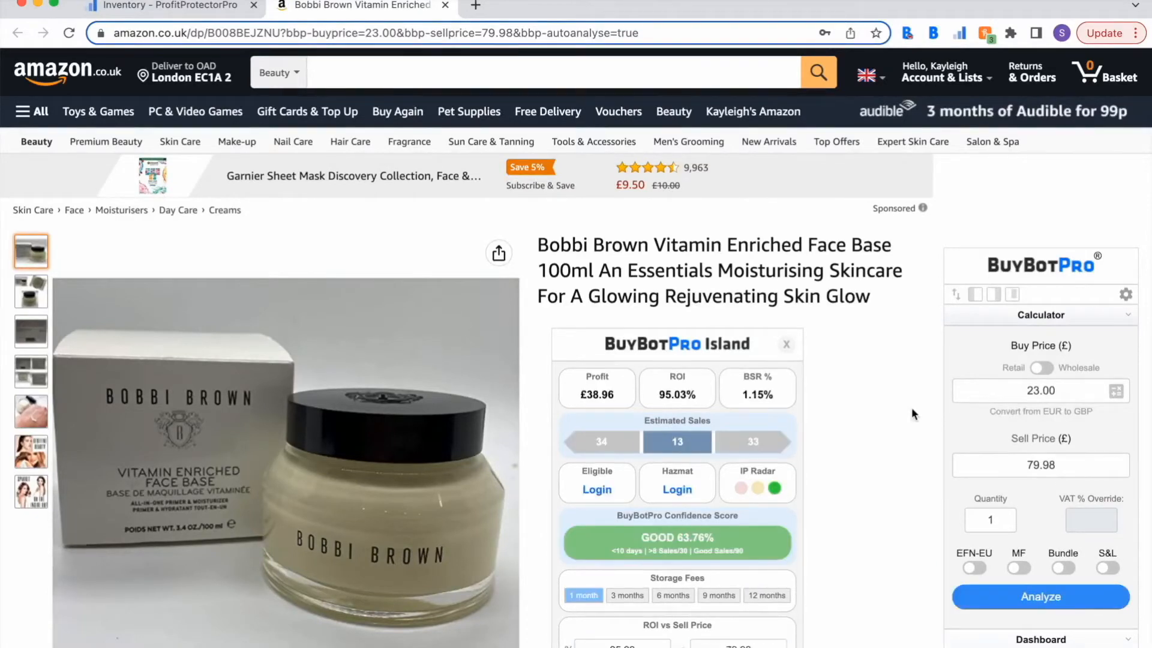
- Return to the My Account page in Profit Protector Pro and read the help for the BBP Analyze Setting
{"action": "left_click", "coordinate": [214, 3]}
{"action": "left_click", "coordinate": [1017, 87]}
{"action": "scroll", "coordinate": [710, 450], "scroll_direction": "down", "scroll_amount": 10}
{"action": "scroll", "coordinate": [709, 450], "scroll_direction": "down", "scroll_amount": 9}
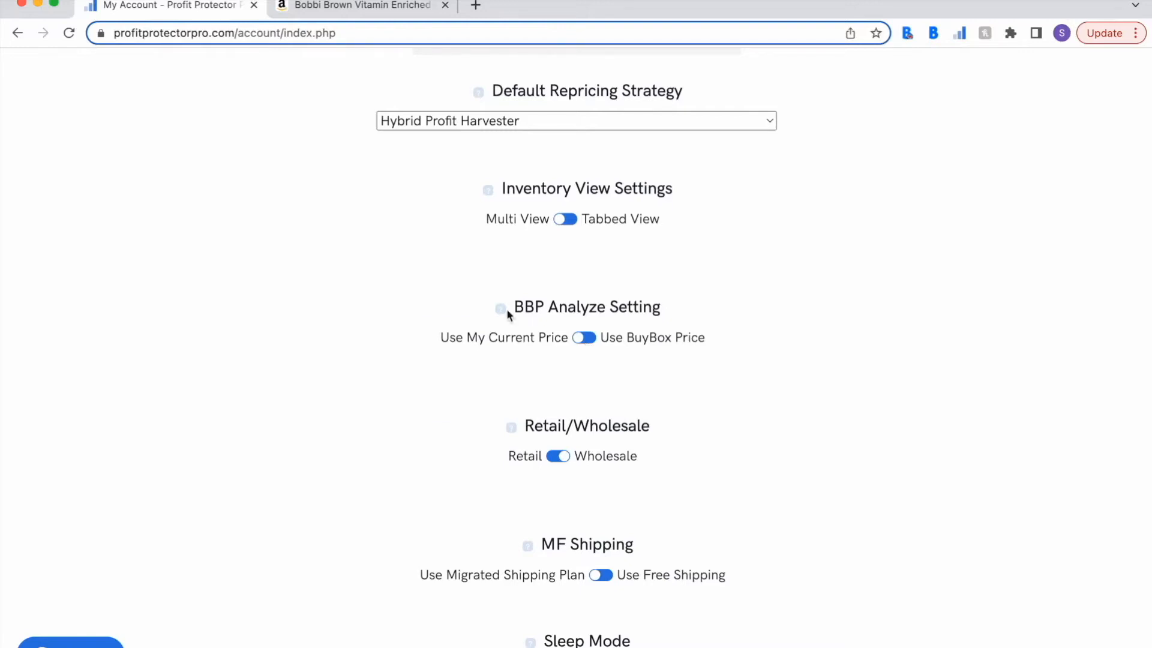
{"action": "mouse_move", "coordinate": [501, 314]}
- Open the Inventory page and examine the Retail/Wholesale toggle on the Bobbi Brown listing
{"action": "scroll", "coordinate": [641, 396], "scroll_direction": "down", "scroll_amount": 5}
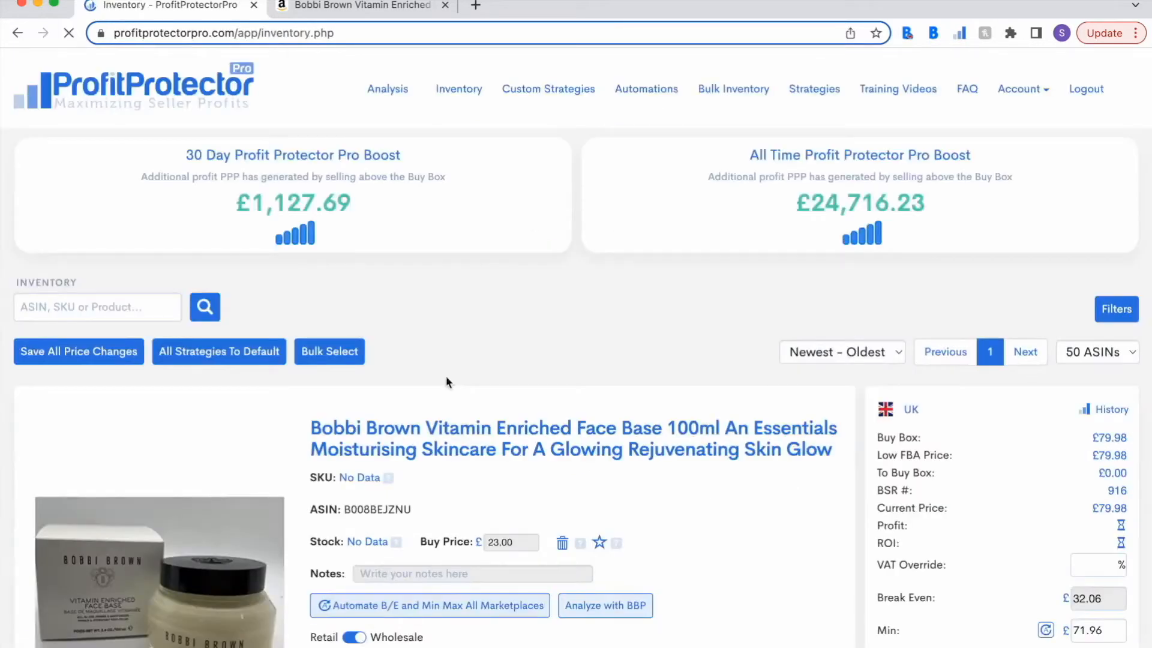
{"action": "scroll", "coordinate": [446, 375], "scroll_direction": "down", "scroll_amount": 3}
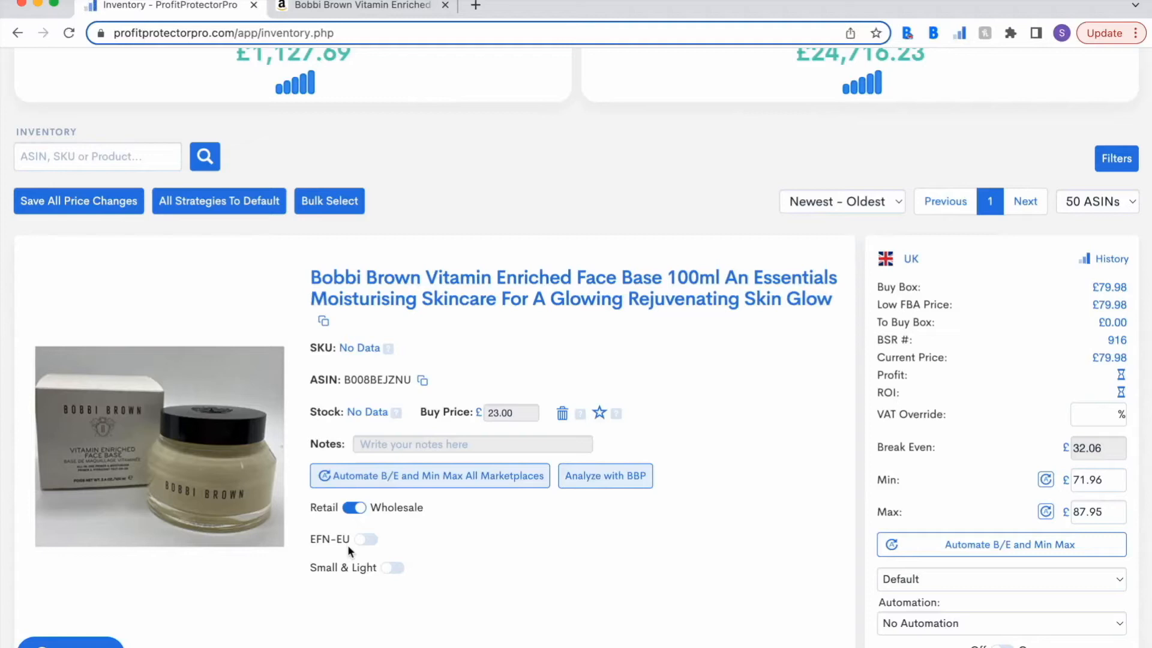
{"action": "scroll", "coordinate": [684, 324], "scroll_direction": "up", "scroll_amount": 3}
- Go back to the My Account page and read the help text for the MF Shipping setting
{"action": "left_click", "coordinate": [1024, 96]}
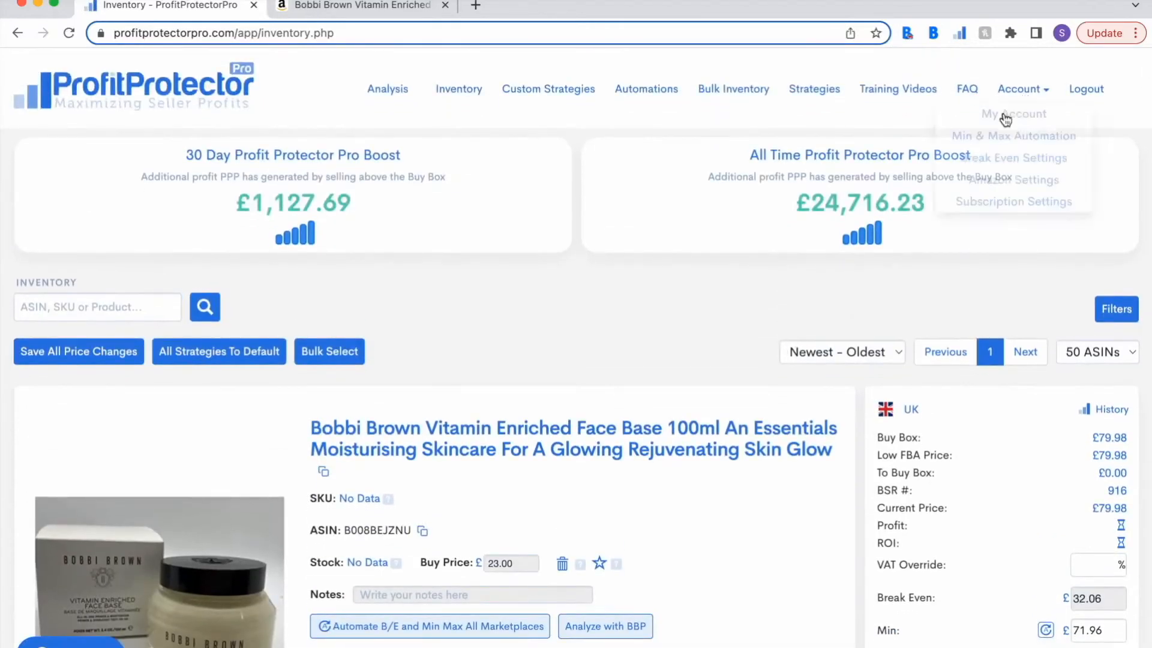
{"action": "left_click", "coordinate": [1014, 119]}
{"action": "scroll", "coordinate": [606, 453], "scroll_direction": "down", "scroll_amount": 10}
{"action": "scroll", "coordinate": [606, 459], "scroll_direction": "up", "scroll_amount": 4}
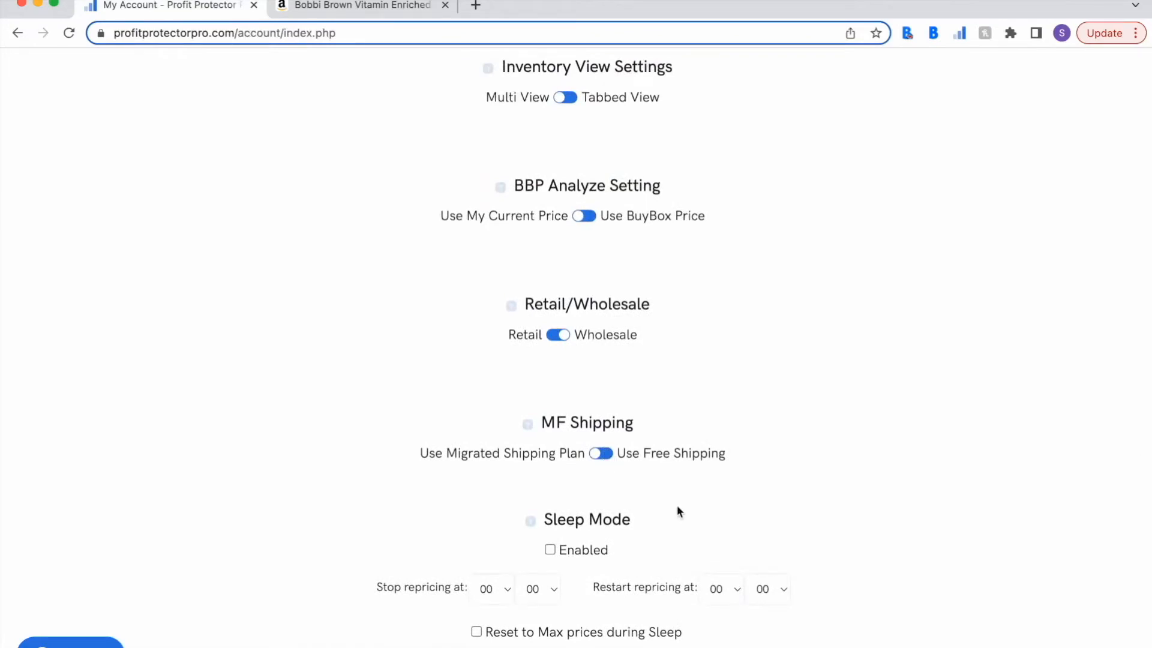
{"action": "scroll", "coordinate": [528, 430], "scroll_direction": "up", "scroll_amount": 5}
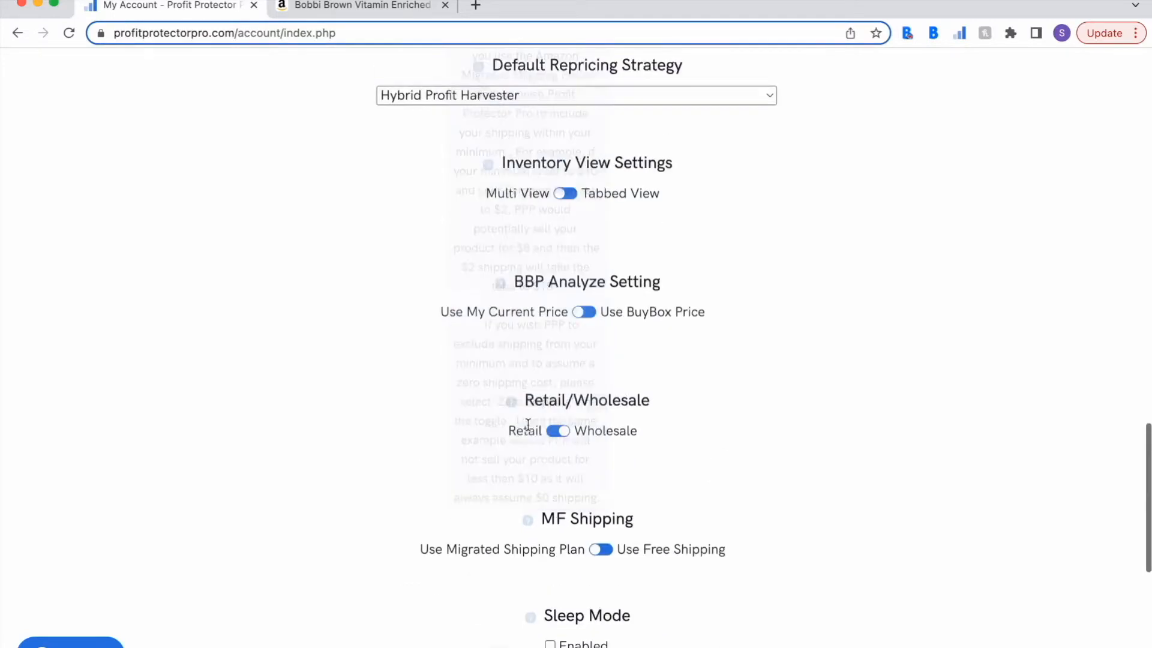
{"action": "scroll", "coordinate": [528, 424], "scroll_direction": "down", "scroll_amount": 1}
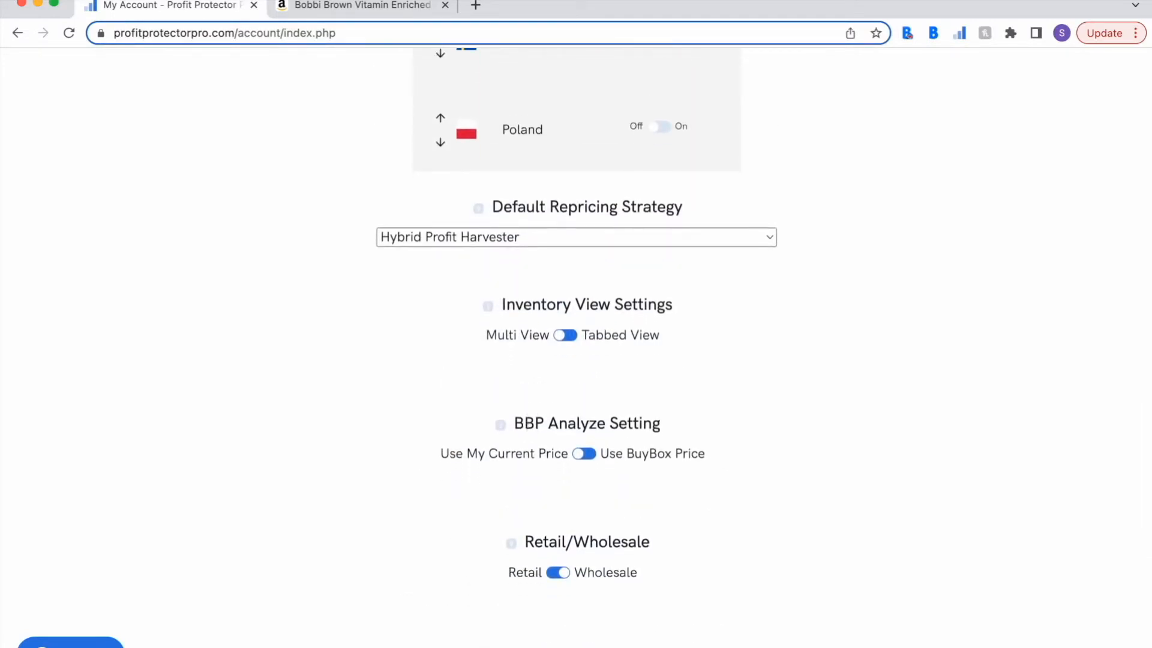
{"action": "mouse_move", "coordinate": [537, 619]}
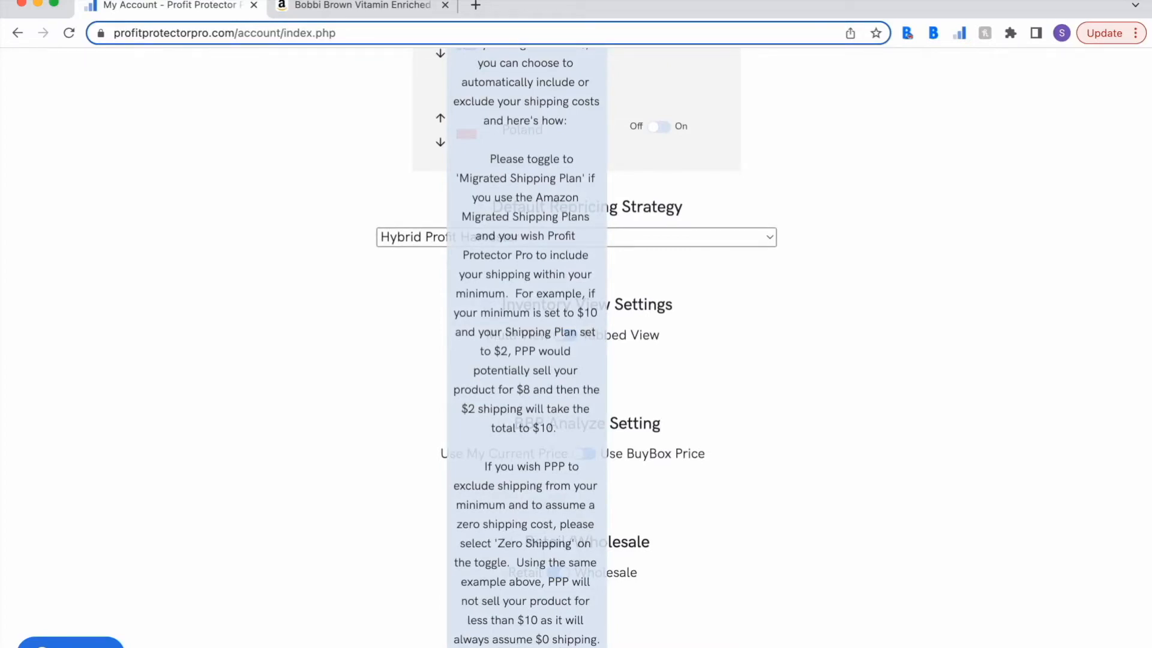
- View the European Marketplace Settings and examine the matching EFN-EU toggle on the Bobbi Brown inventory listing
{"action": "scroll", "coordinate": [576, 348], "scroll_direction": "down", "scroll_amount": 7}
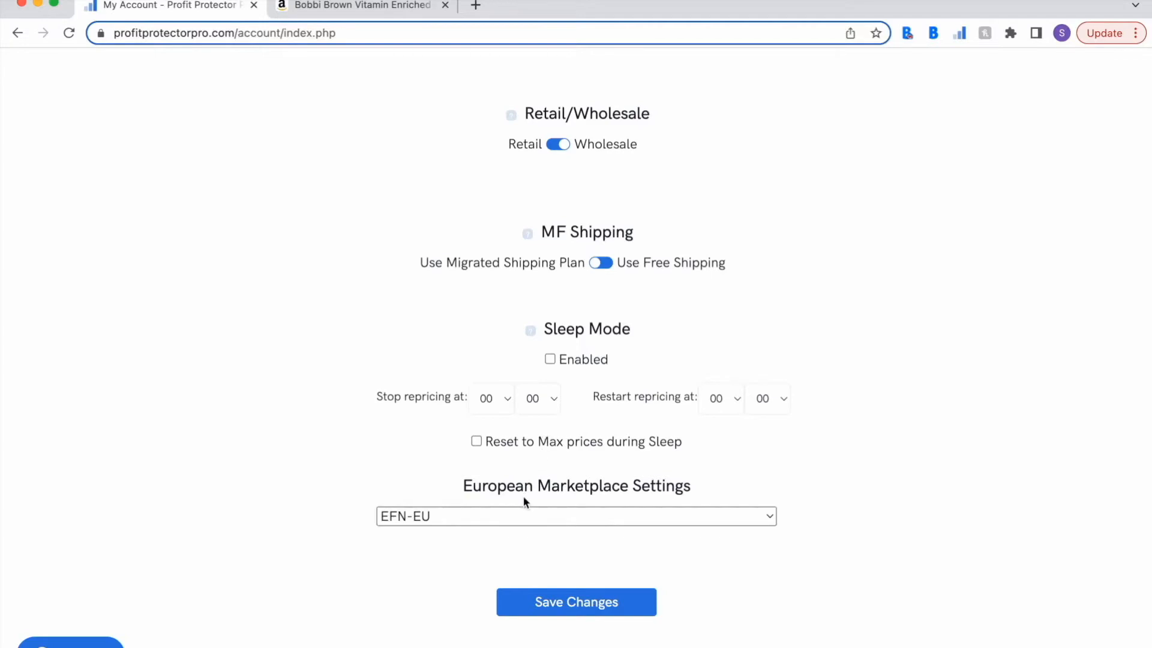
{"action": "left_click", "coordinate": [523, 516]}
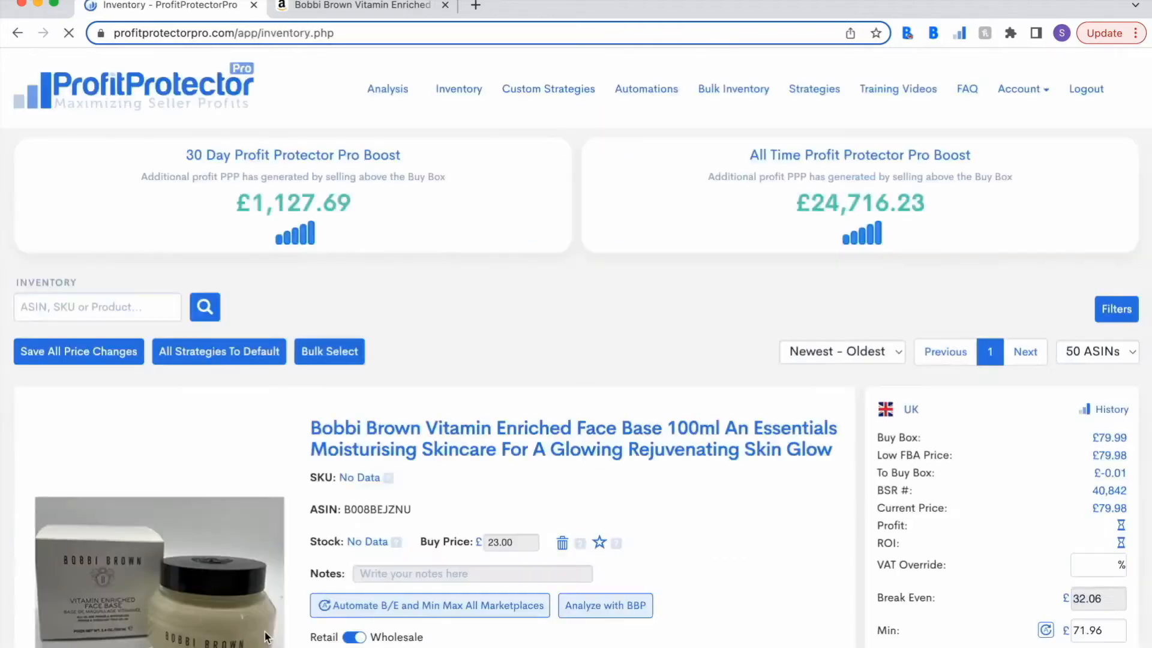
{"action": "scroll", "coordinate": [354, 491], "scroll_direction": "down", "scroll_amount": 5}
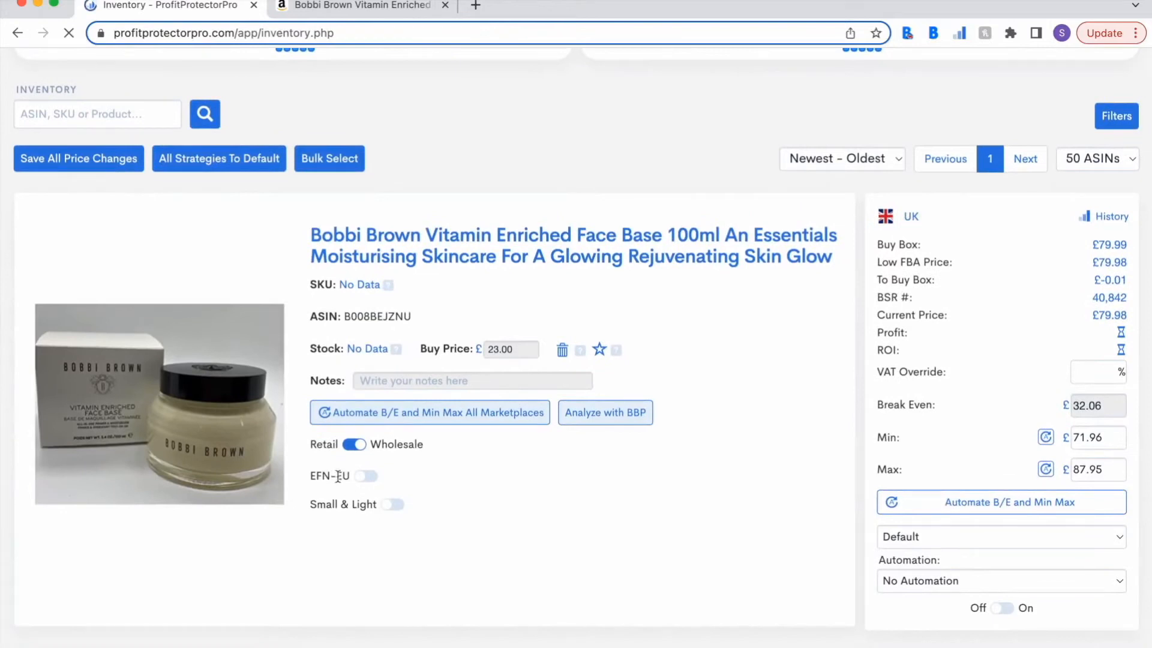
{"action": "scroll", "coordinate": [369, 483], "scroll_direction": "up", "scroll_amount": 5}
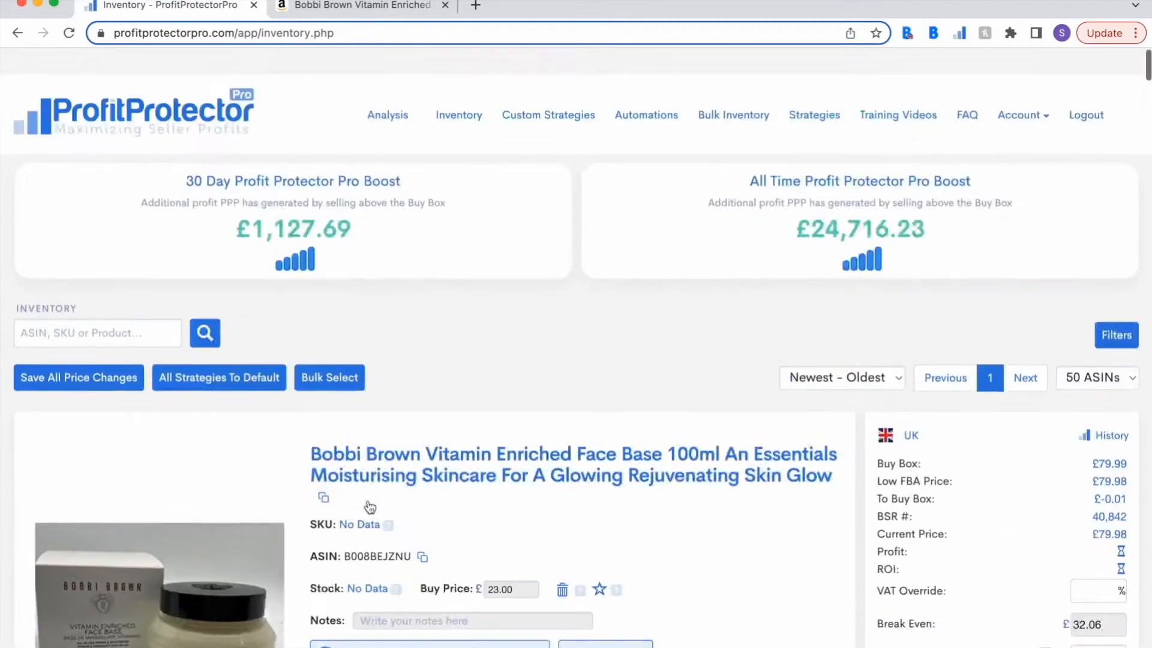
- Reopen the My Account page and view the European Marketplace Settings options, keeping EFN-EU
{"action": "left_click", "coordinate": [1030, 96]}
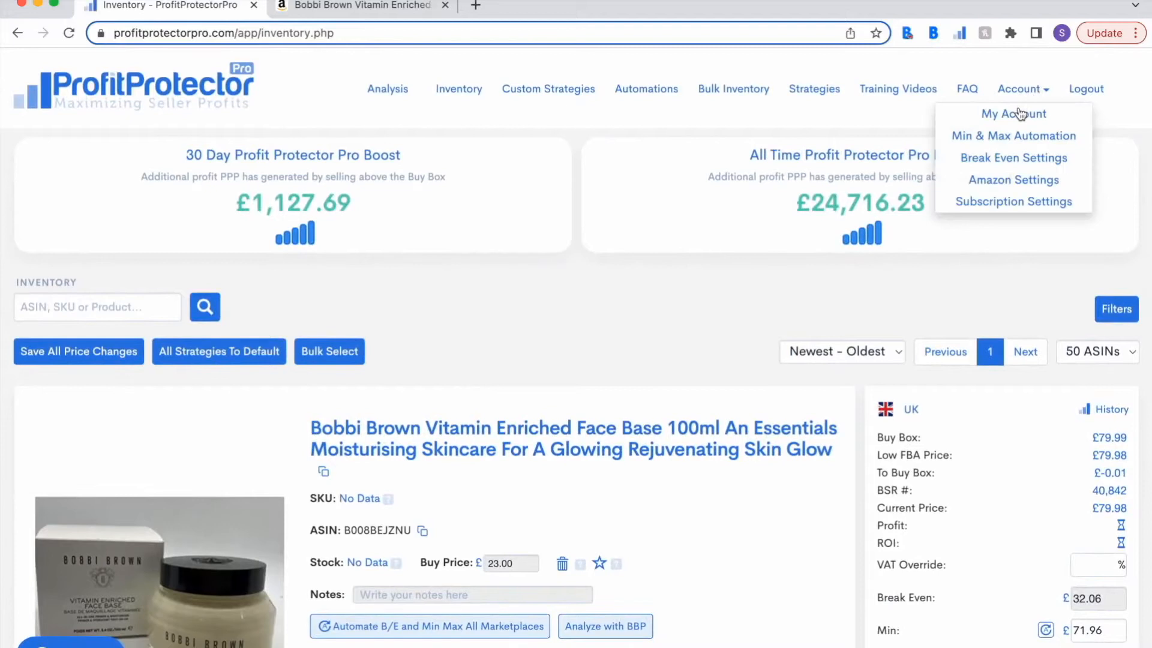
{"action": "left_click", "coordinate": [1020, 114]}
{"action": "scroll", "coordinate": [655, 525], "scroll_direction": "down", "scroll_amount": 10}
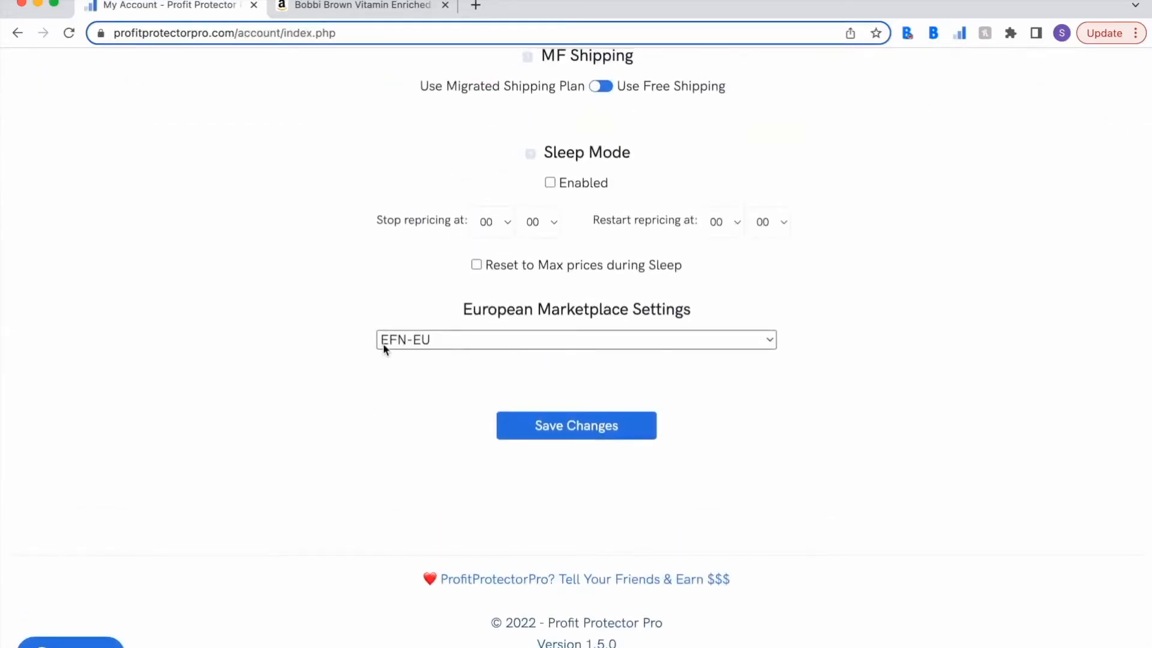
{"action": "left_click", "coordinate": [428, 339]}
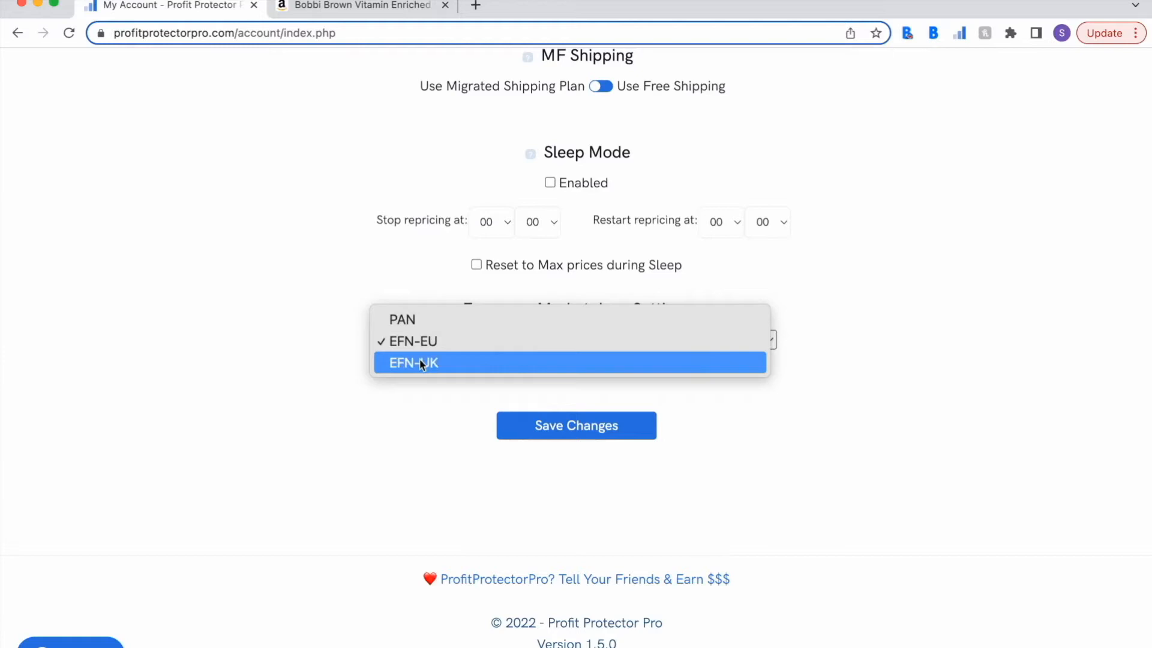
{"action": "left_click", "coordinate": [386, 462]}
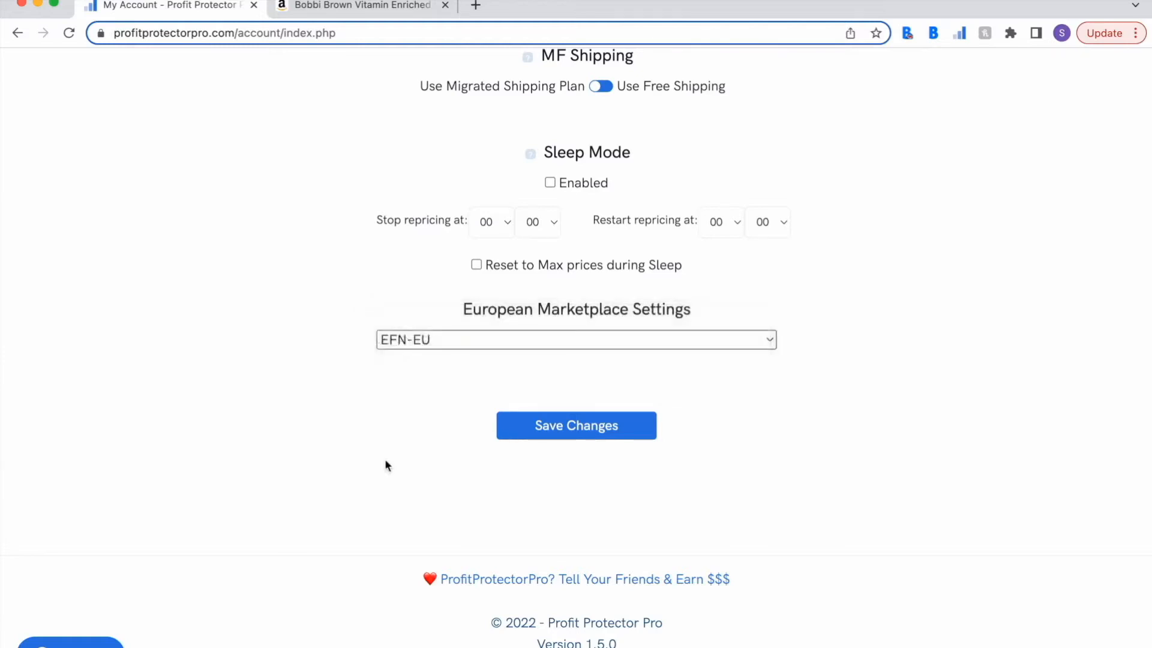
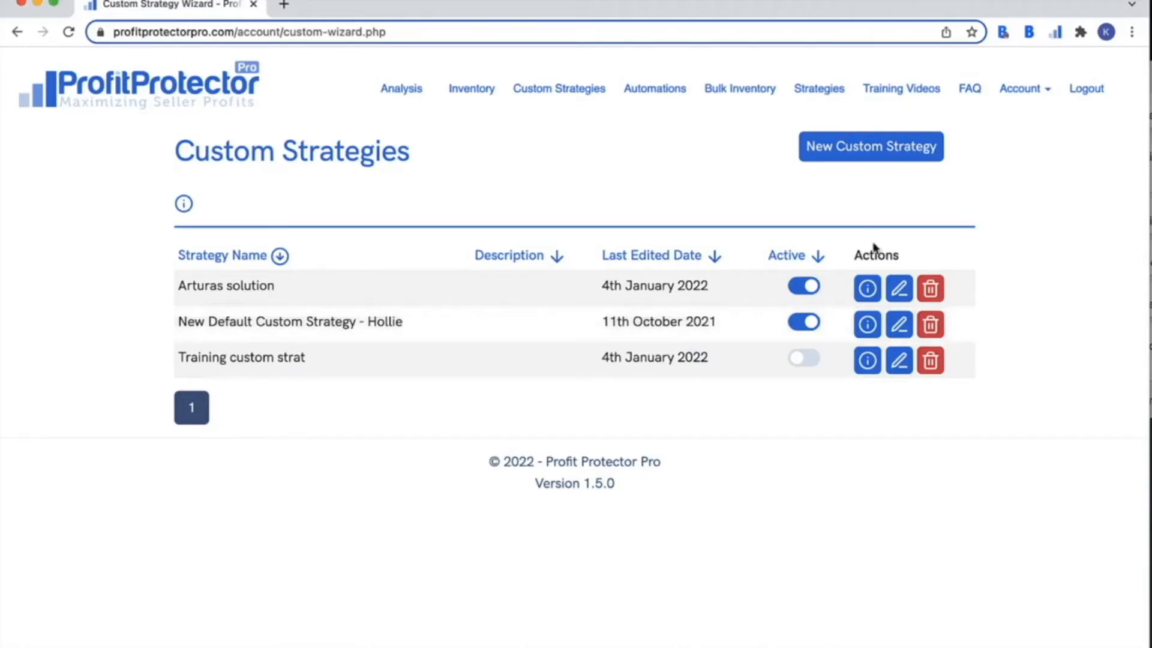
- View the full rule details of the New Default Custom Strategy and close them
{"action": "left_click", "coordinate": [868, 325]}
{"action": "scroll", "coordinate": [668, 469], "scroll_direction": "down", "scroll_amount": 8}
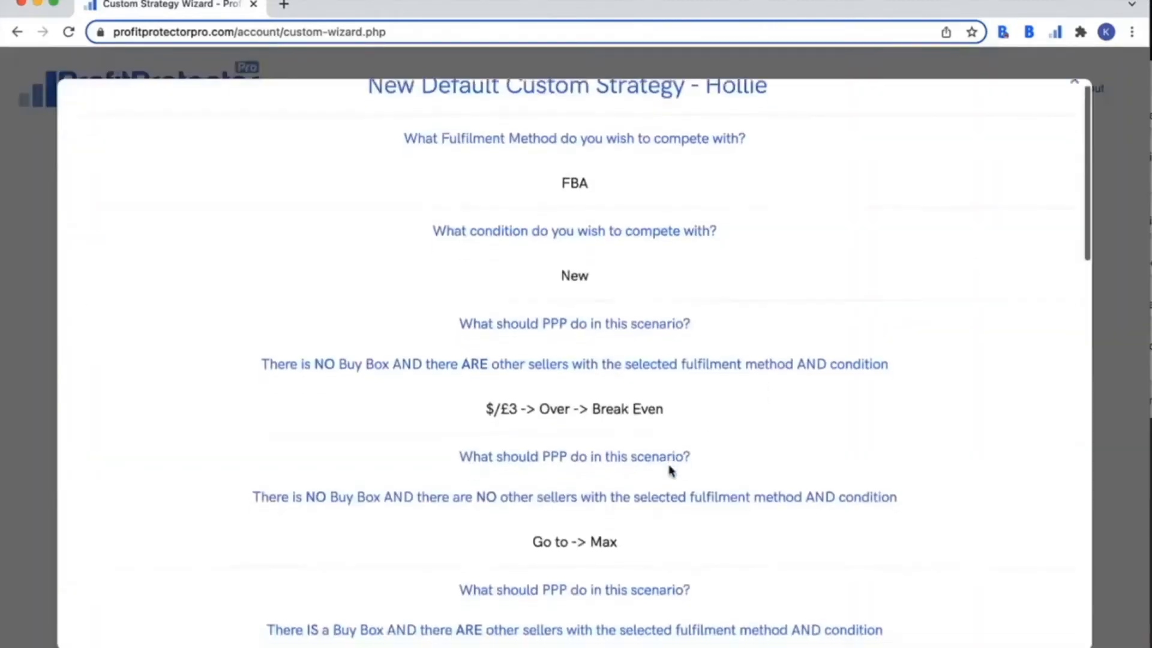
{"action": "scroll", "coordinate": [670, 471], "scroll_direction": "down", "scroll_amount": 5}
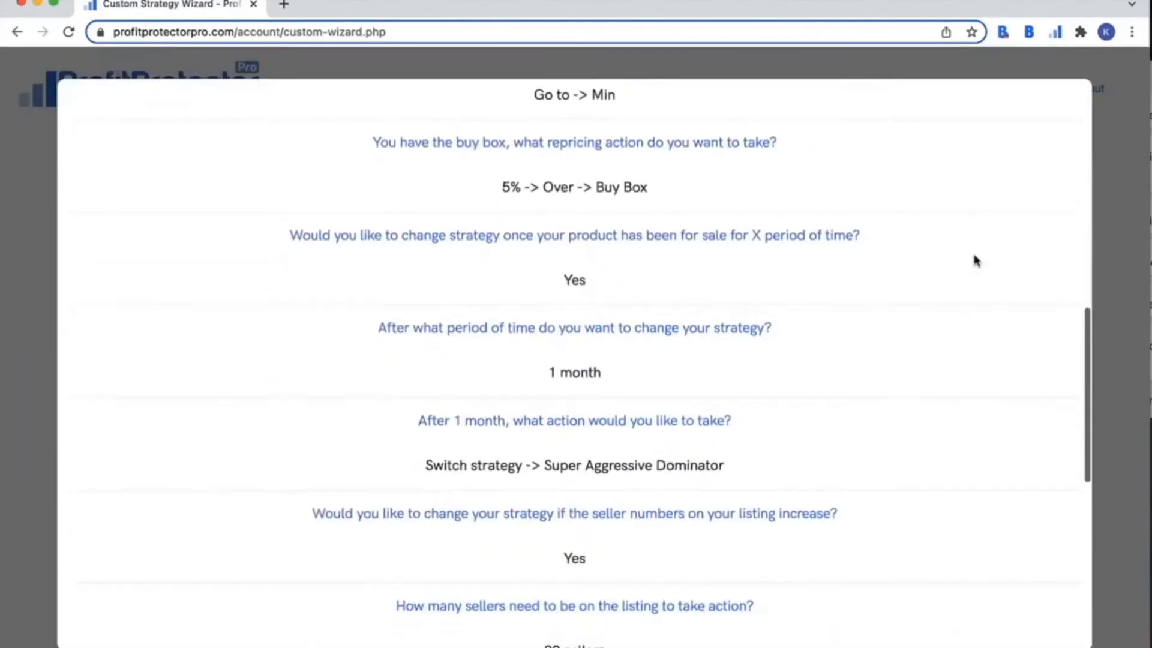
{"action": "scroll", "coordinate": [966, 246], "scroll_direction": "up", "scroll_amount": 15}
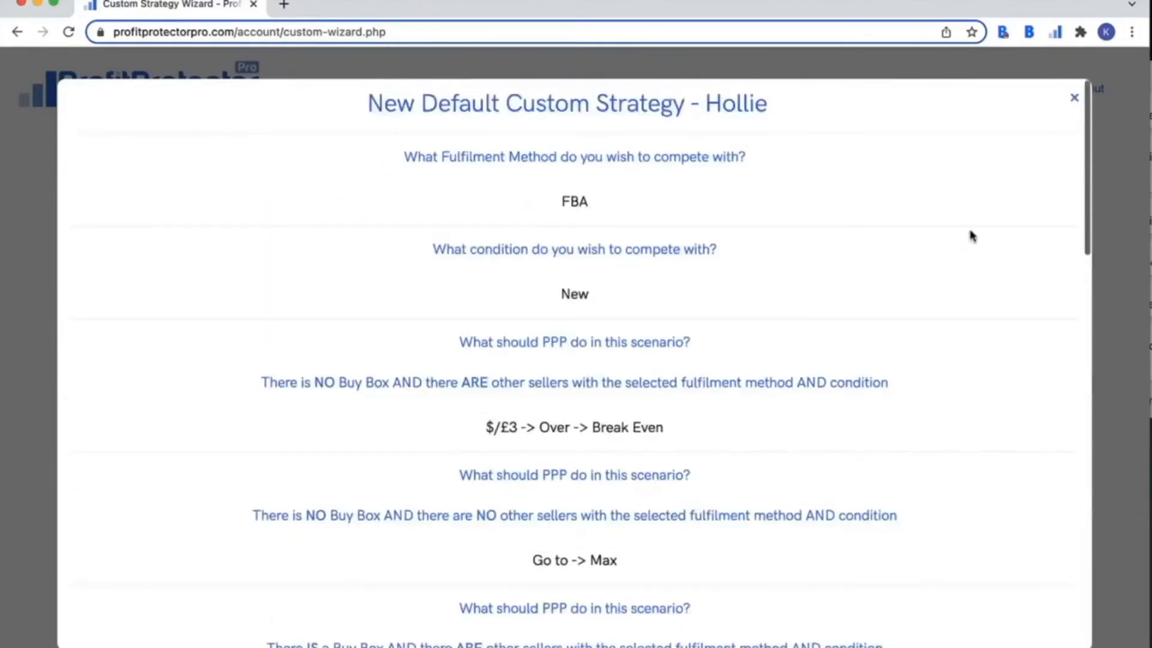
{"action": "left_click", "coordinate": [1074, 102]}
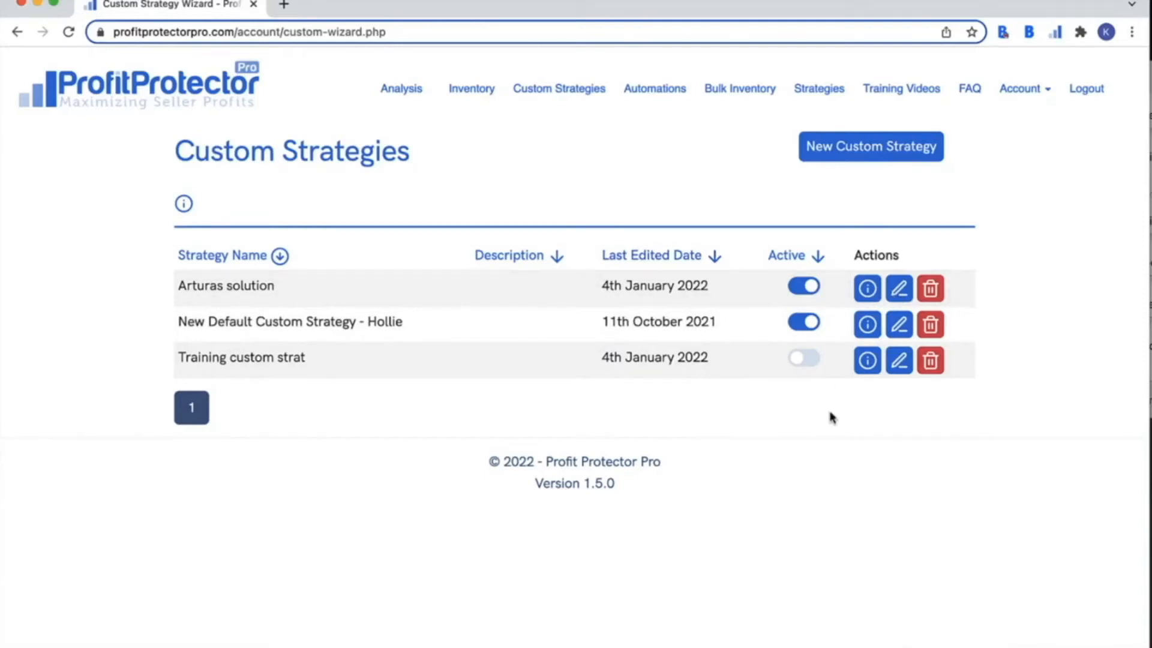
- Start a new custom strategy, set the fulfilment method to compete with to FBA, and continue to Question 2
{"action": "left_click", "coordinate": [875, 155]}
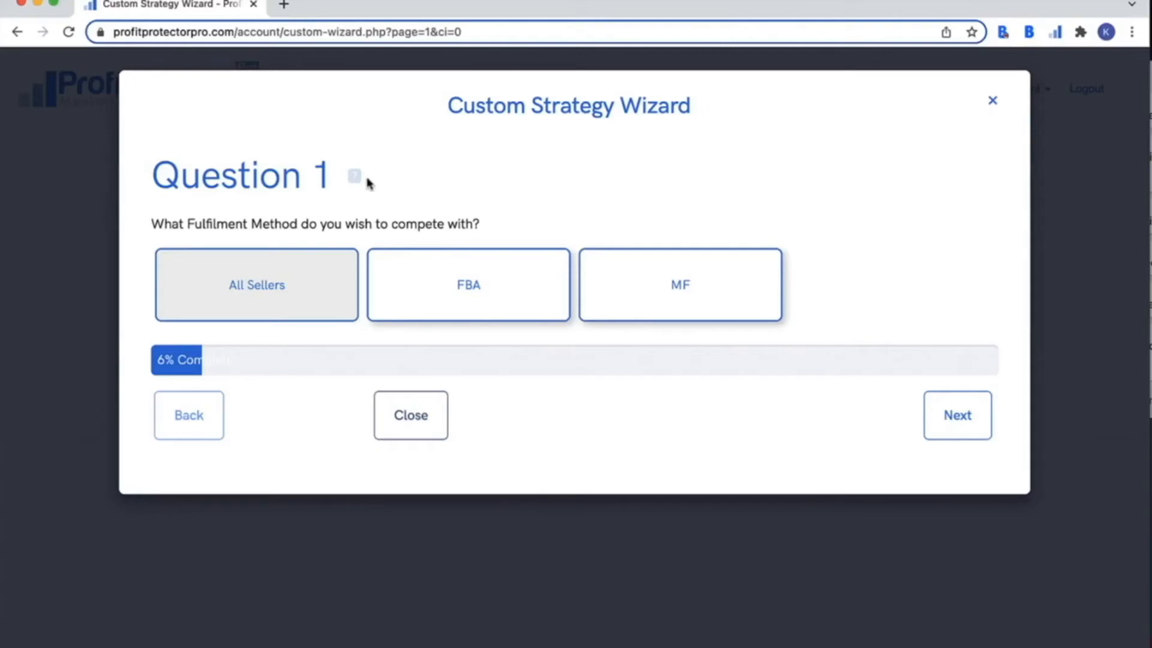
{"action": "mouse_move", "coordinate": [355, 180]}
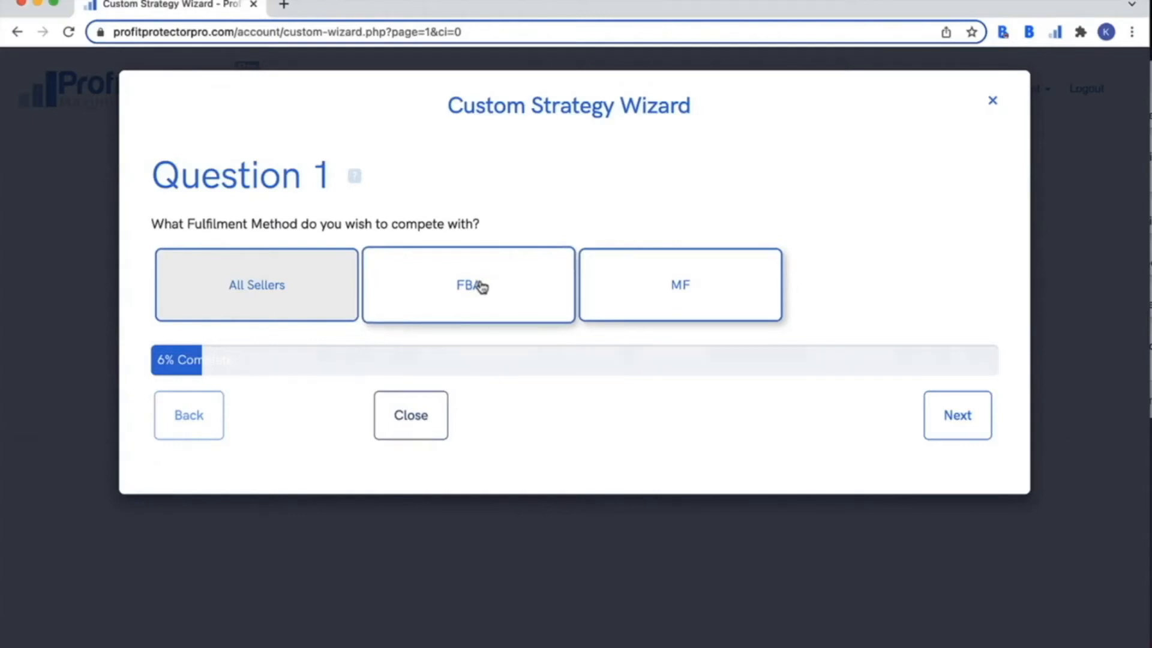
{"action": "left_click", "coordinate": [503, 290]}
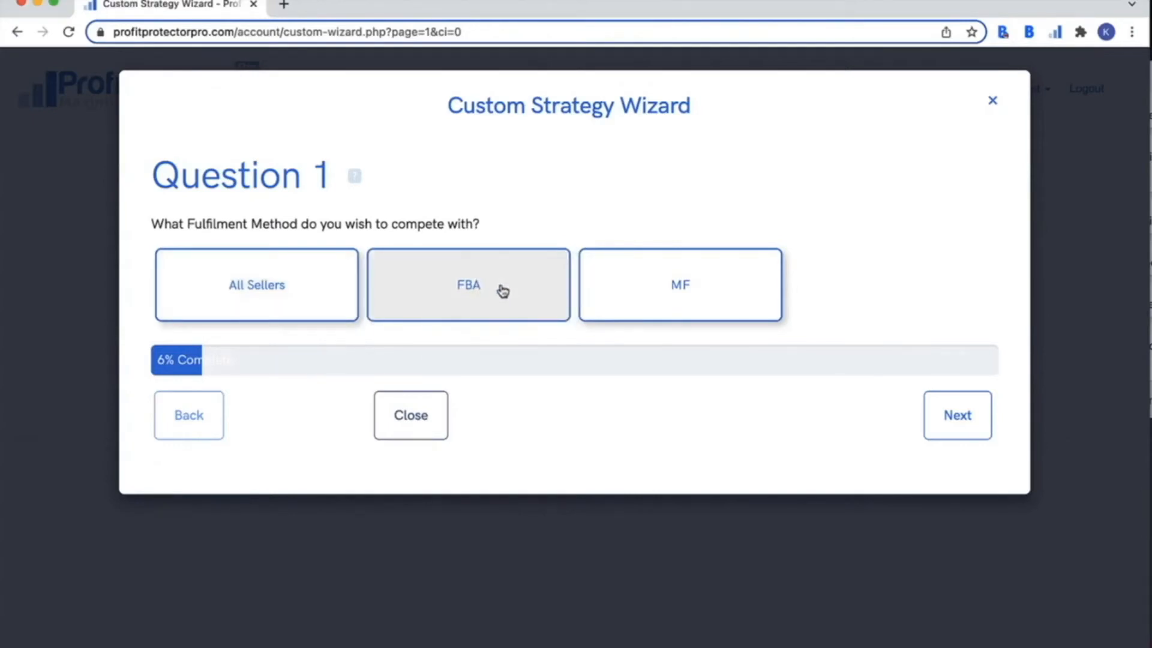
{"action": "left_click", "coordinate": [939, 419]}
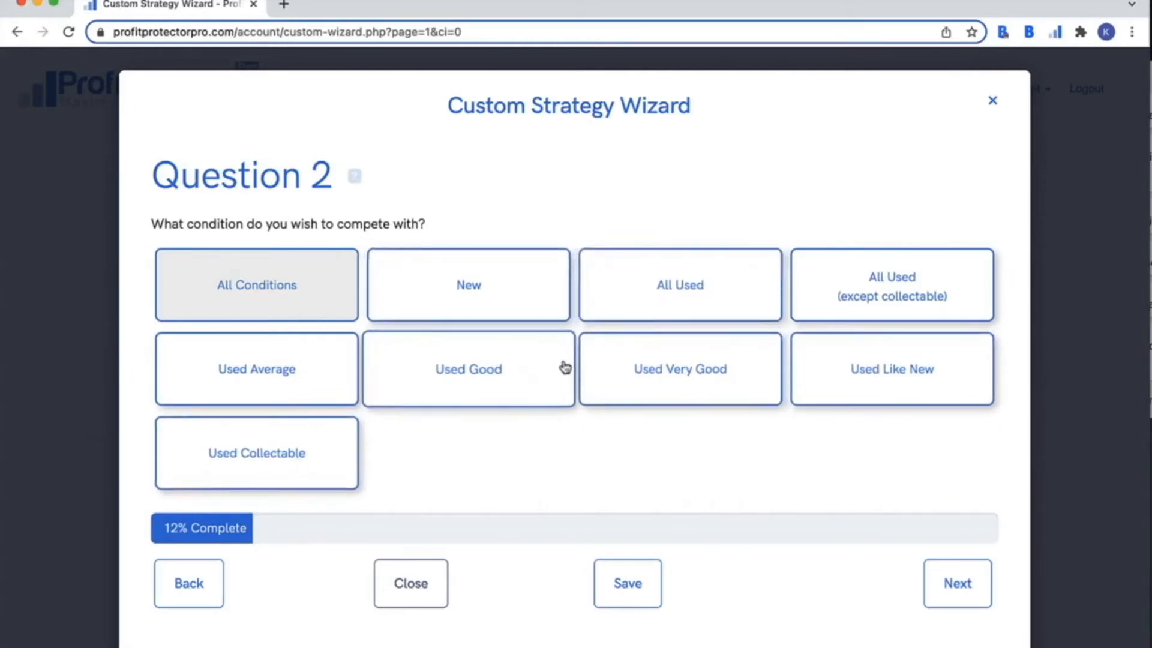
- Try combining competing conditions, such as New with All Used and the individual Used grades, and clear the selections
{"action": "left_click", "coordinate": [549, 294]}
{"action": "left_click", "coordinate": [621, 294]}
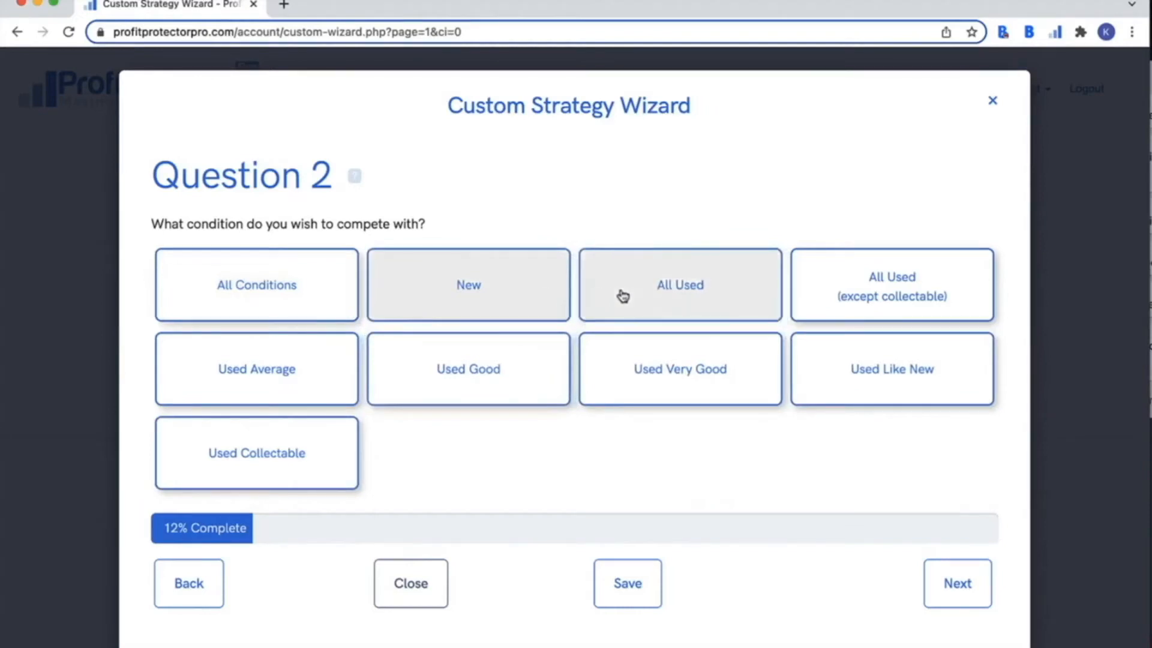
{"action": "left_click", "coordinate": [503, 303]}
{"action": "left_click", "coordinate": [513, 298]}
{"action": "left_click", "coordinate": [552, 286]}
{"action": "left_click", "coordinate": [649, 293]}
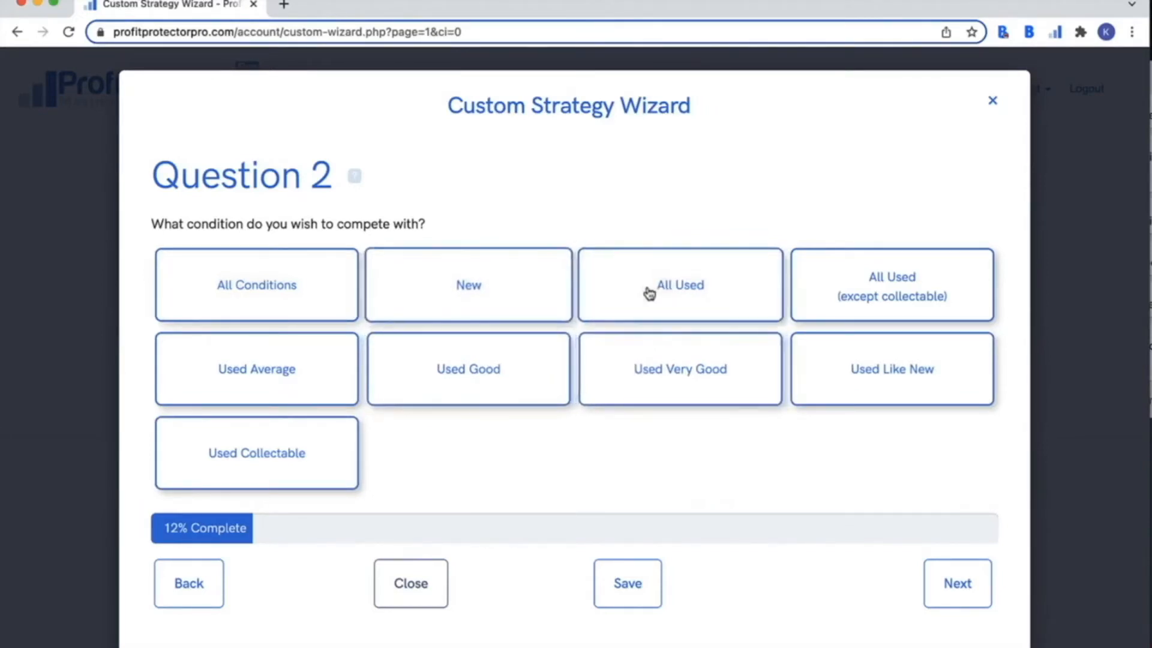
{"action": "left_click", "coordinate": [648, 294]}
{"action": "left_click", "coordinate": [643, 360]}
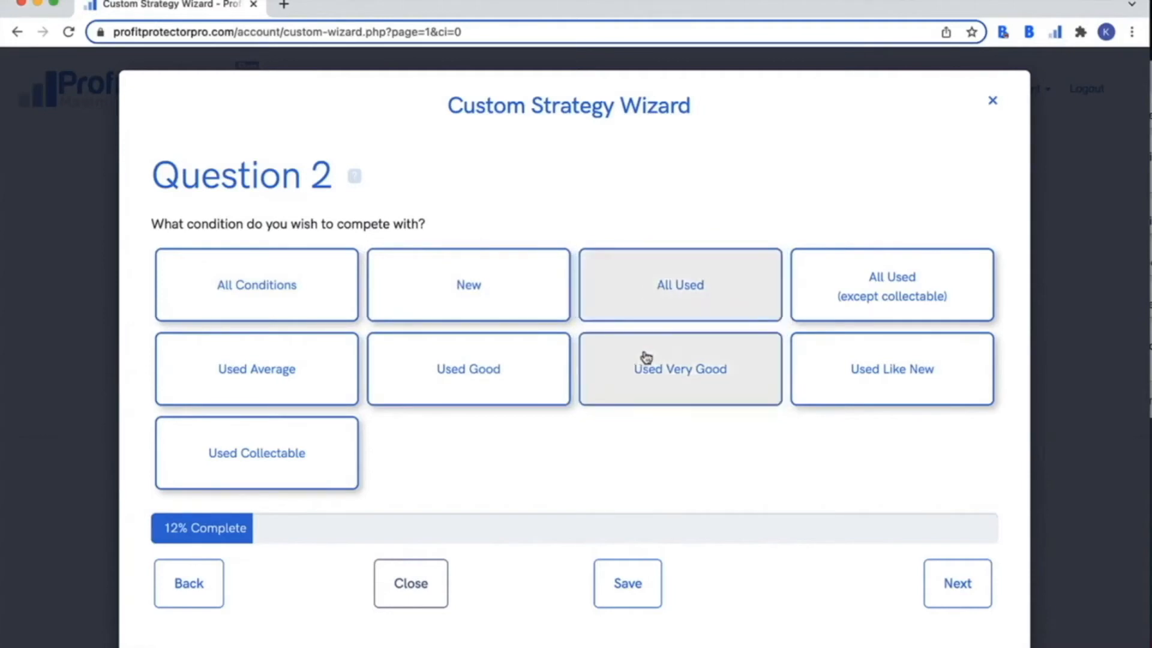
{"action": "left_click", "coordinate": [504, 376]}
{"action": "left_click", "coordinate": [294, 382]}
{"action": "left_click", "coordinate": [670, 307]}
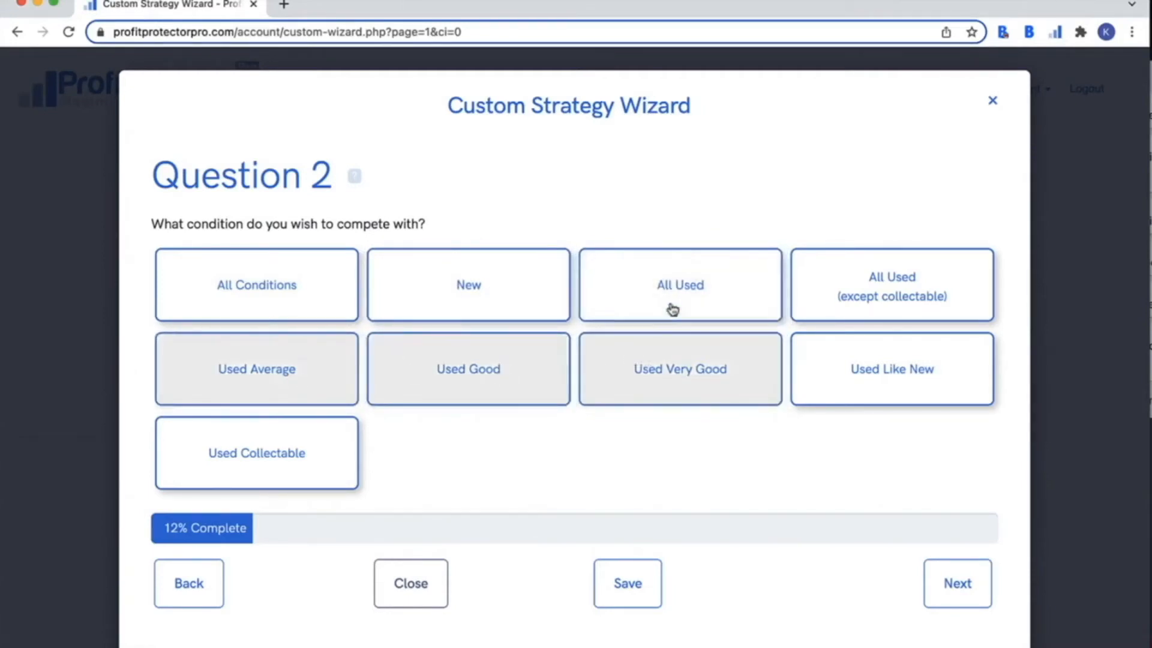
{"action": "left_click", "coordinate": [674, 362]}
{"action": "left_click", "coordinate": [480, 365]}
{"action": "left_click", "coordinate": [301, 383]}
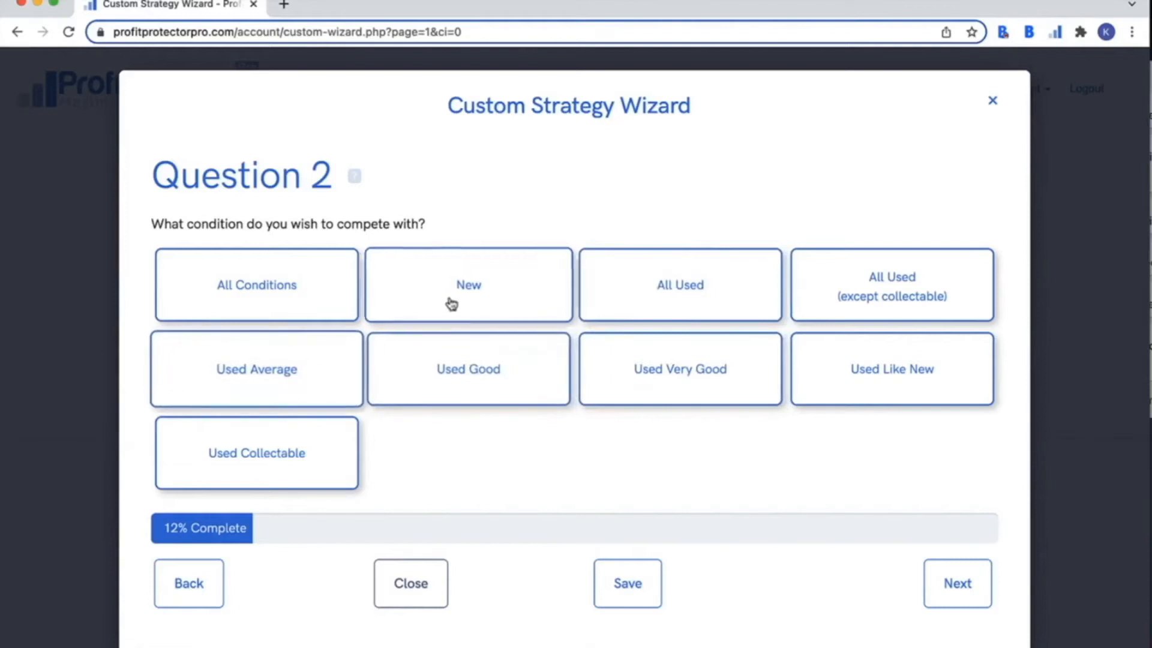
- Set the condition to compete with to New and continue to Question 3
{"action": "left_click", "coordinate": [453, 301]}
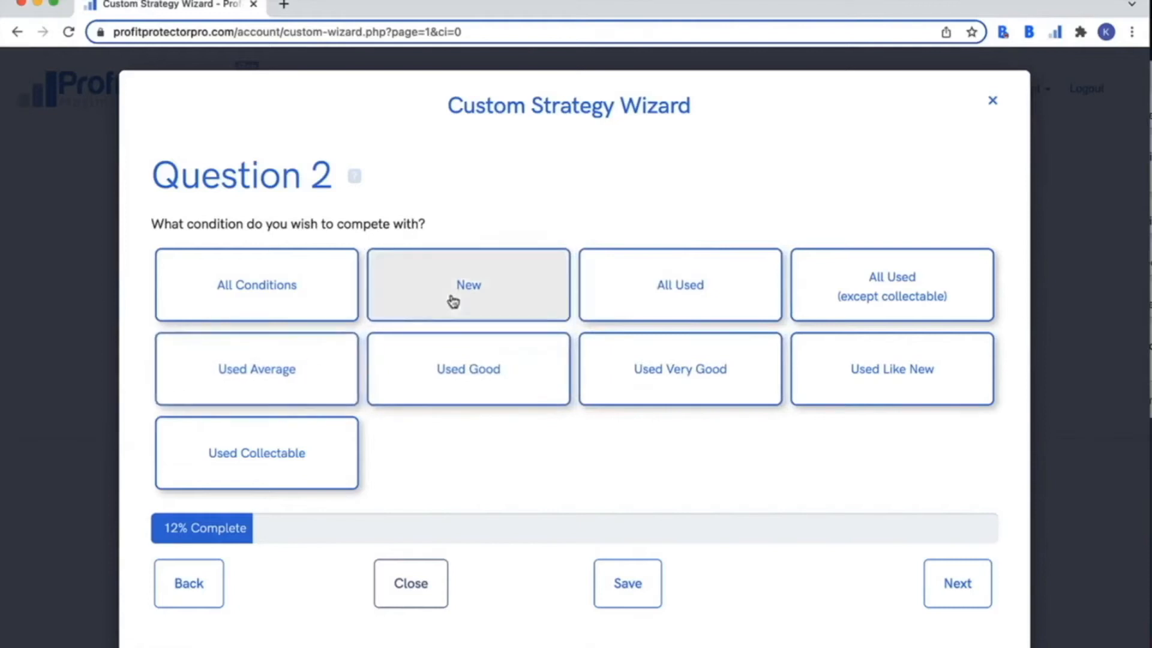
{"action": "left_click", "coordinate": [942, 577]}
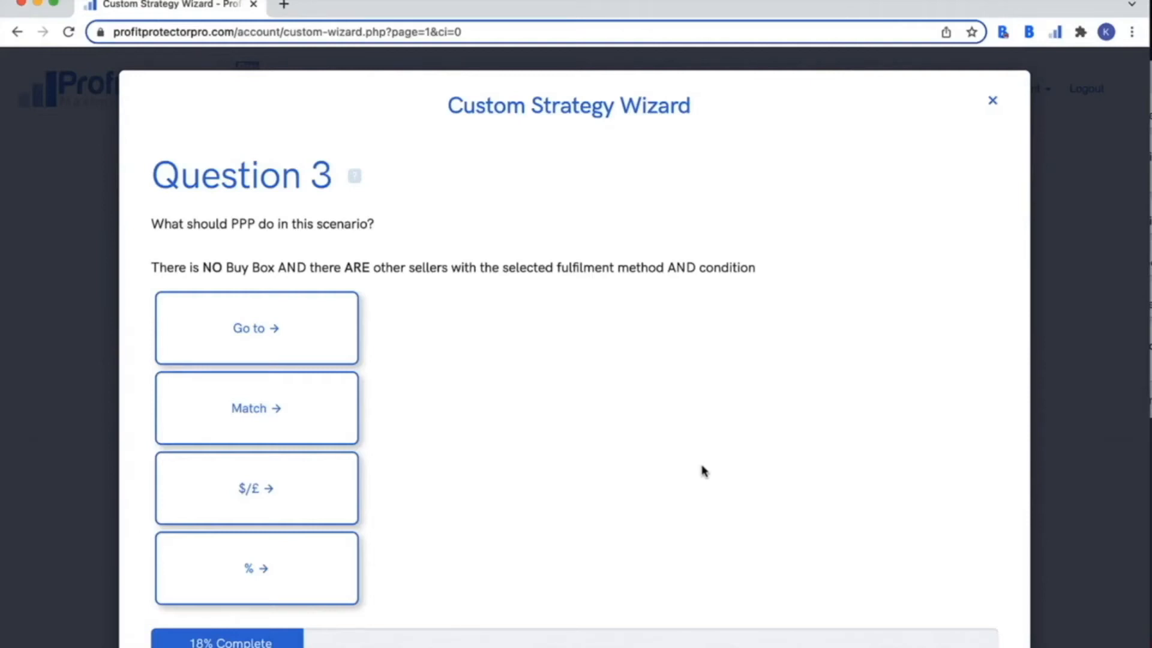
- Examine the Go to, Match, $/£ and % choices for Question 3, with no Buy Box but other matching sellers
{"action": "left_click", "coordinate": [333, 344]}
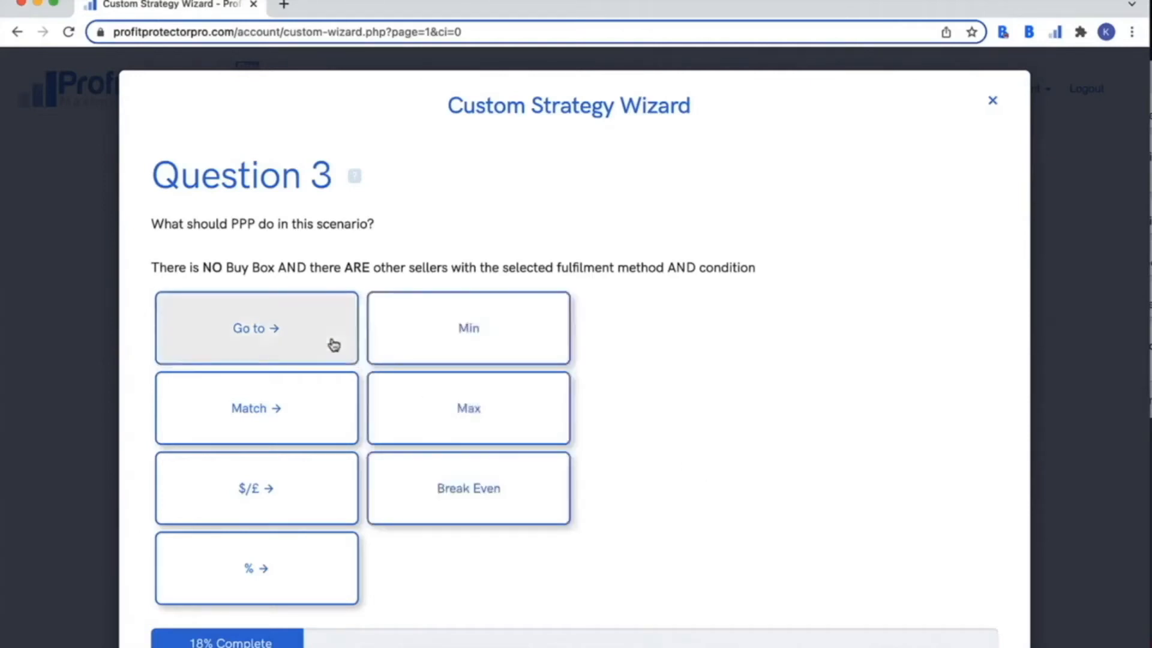
{"action": "left_click", "coordinate": [302, 424]}
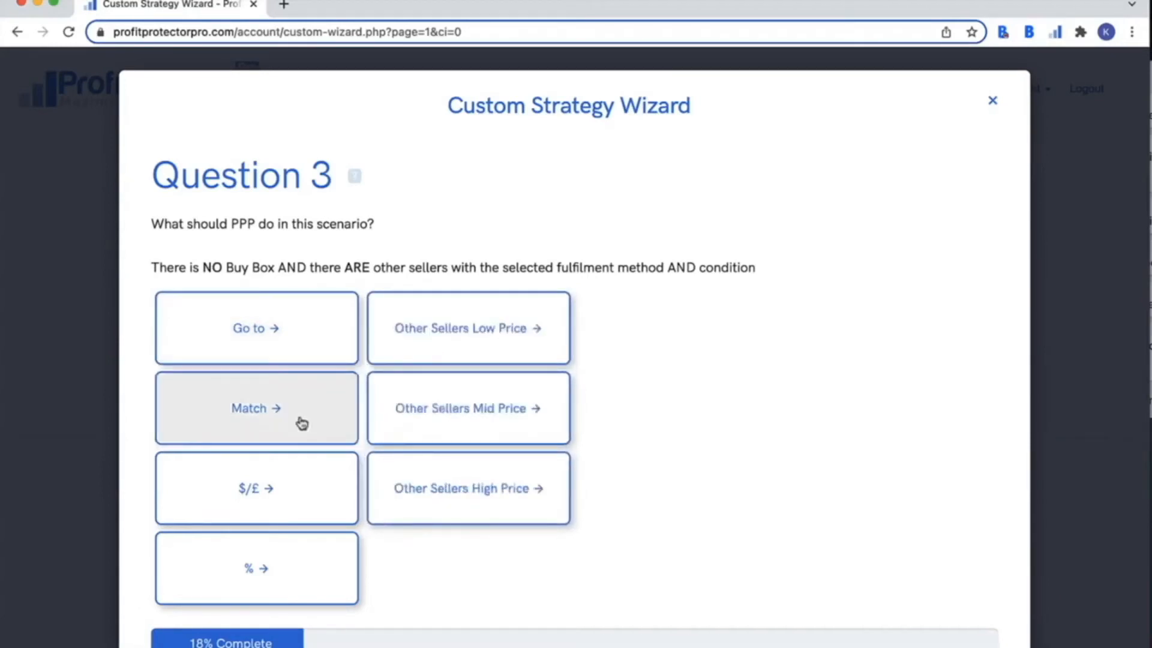
{"action": "left_click", "coordinate": [442, 341]}
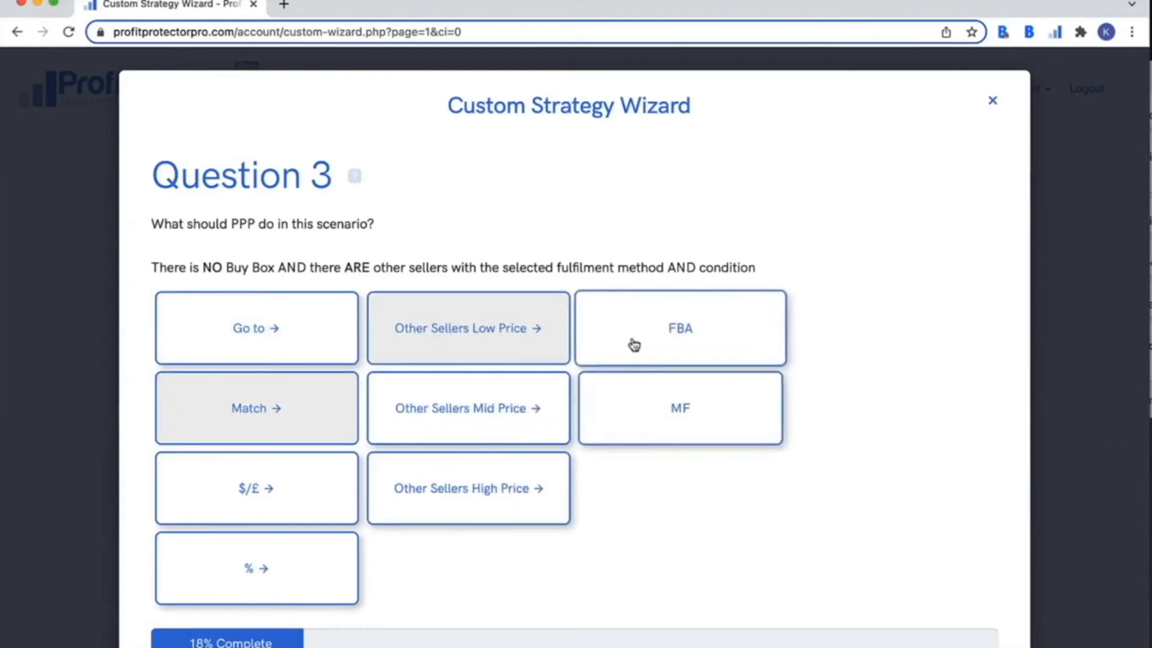
{"action": "left_click", "coordinate": [477, 405]}
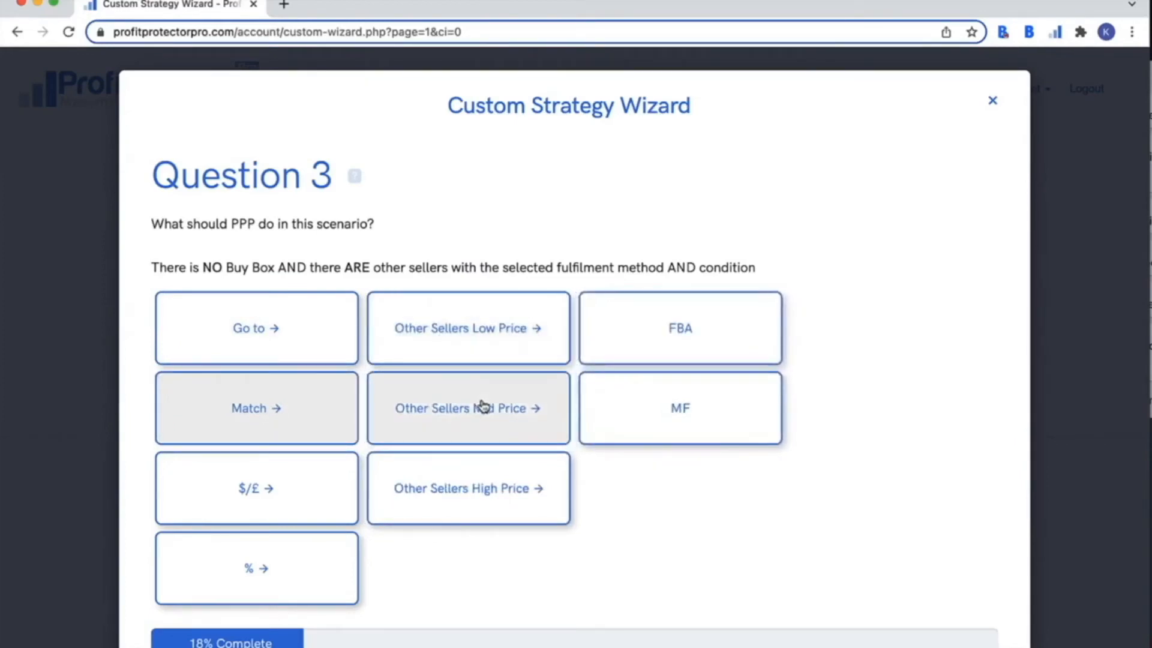
{"action": "left_click", "coordinate": [491, 483]}
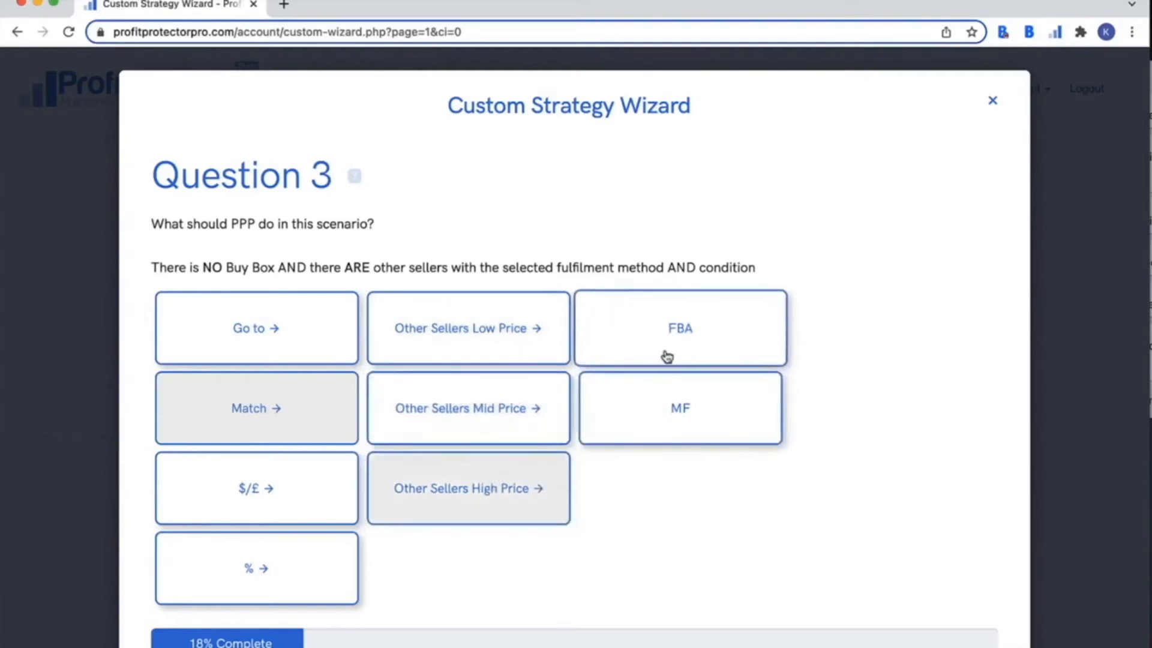
{"action": "left_click", "coordinate": [267, 494]}
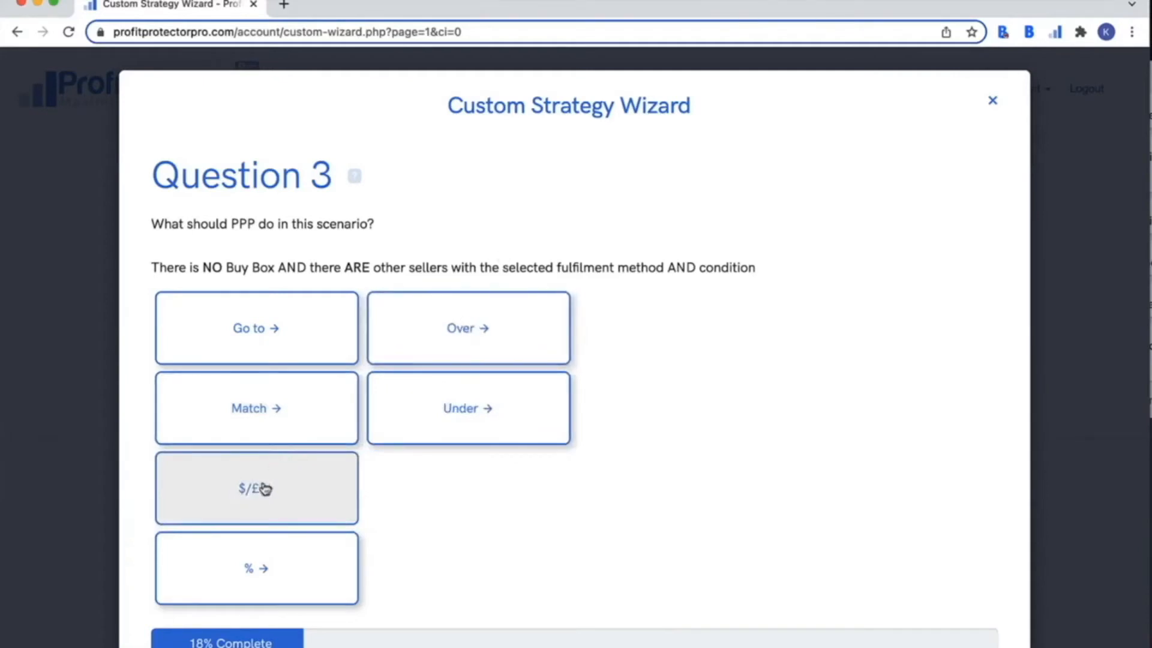
{"action": "left_click", "coordinate": [472, 320]}
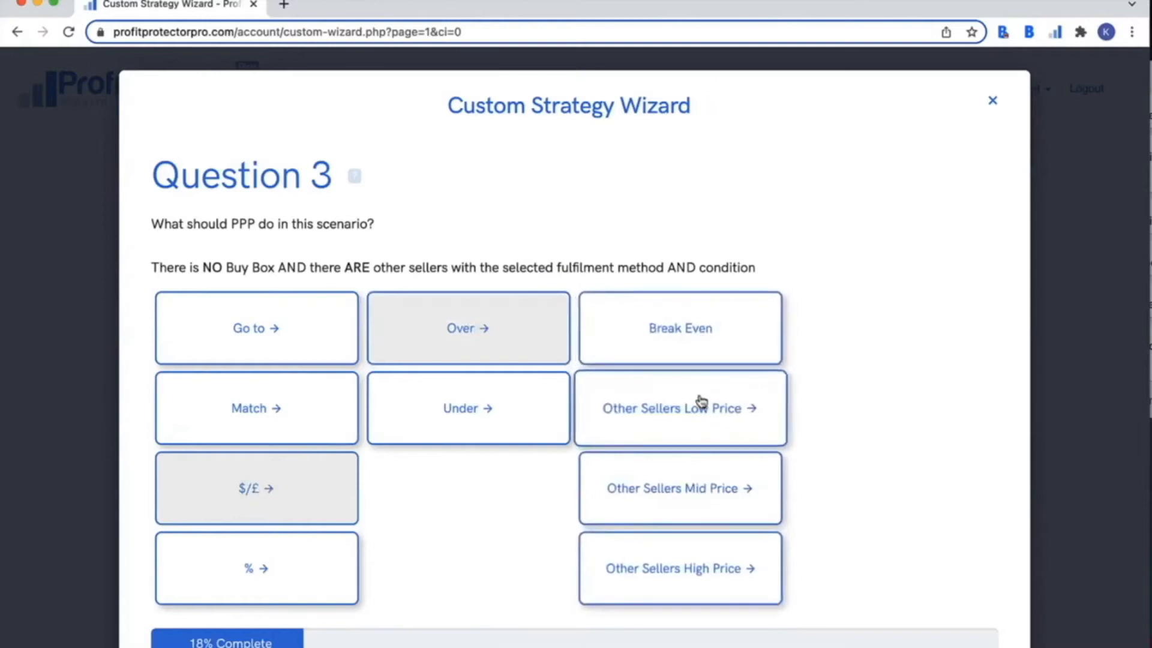
{"action": "left_click", "coordinate": [530, 431]}
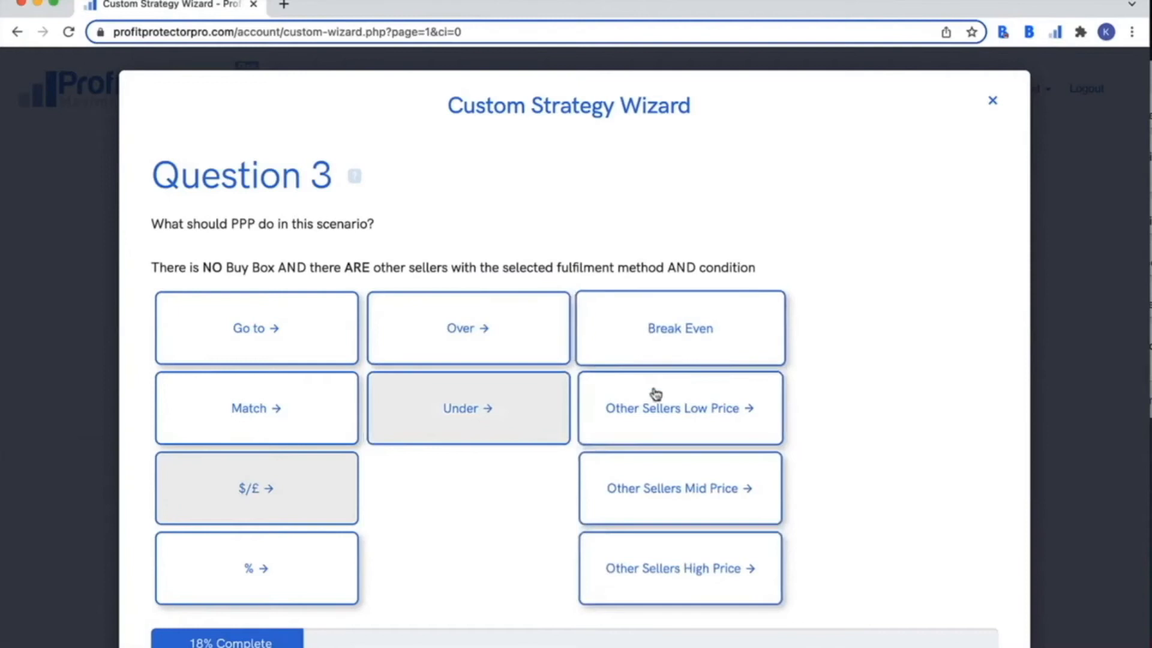
{"action": "left_click", "coordinate": [260, 577]}
{"action": "left_click", "coordinate": [479, 341]}
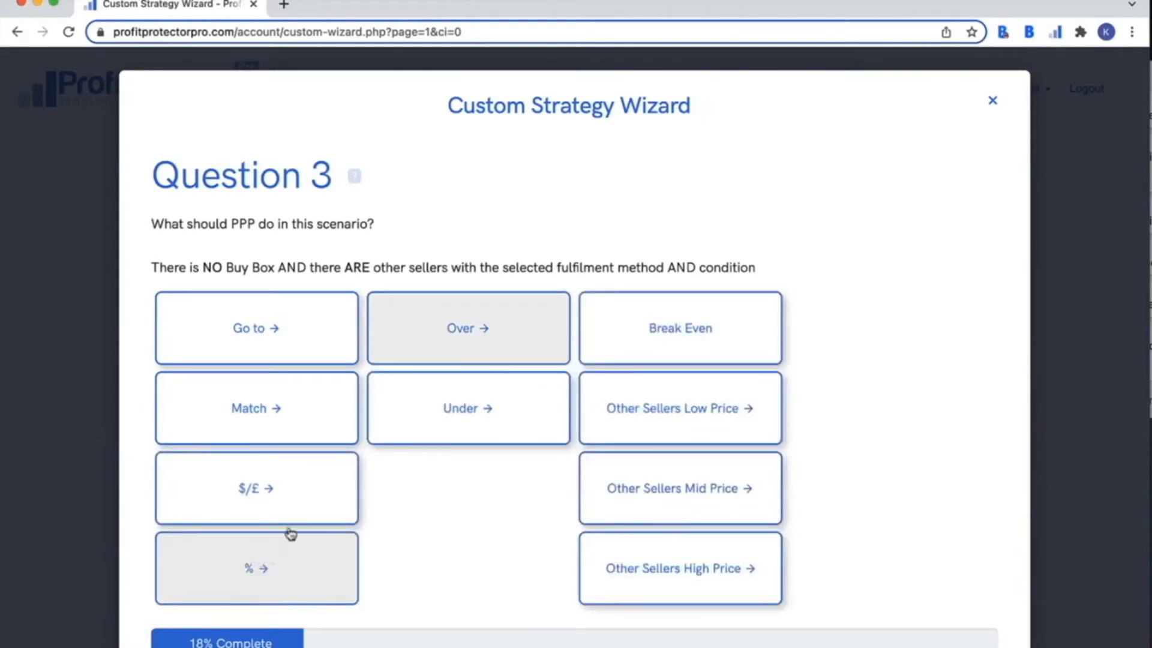
{"action": "left_click", "coordinate": [259, 504]}
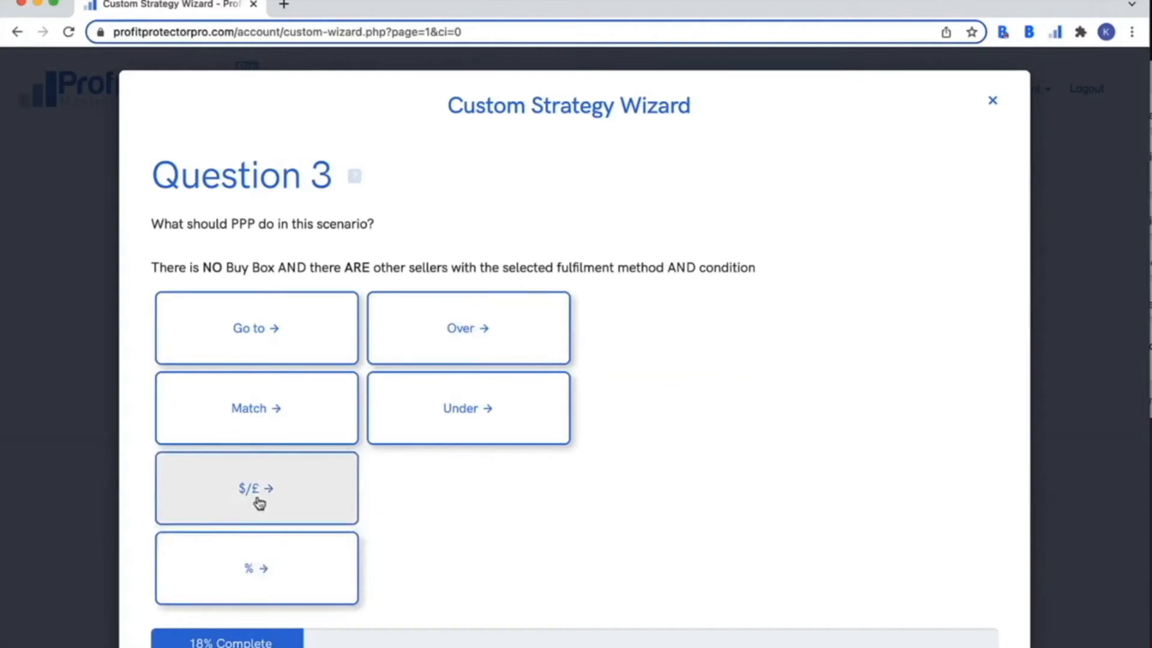
- Answer Question 3 with Match, Other Sellers Mid Price, FBA
{"action": "left_click", "coordinate": [247, 421]}
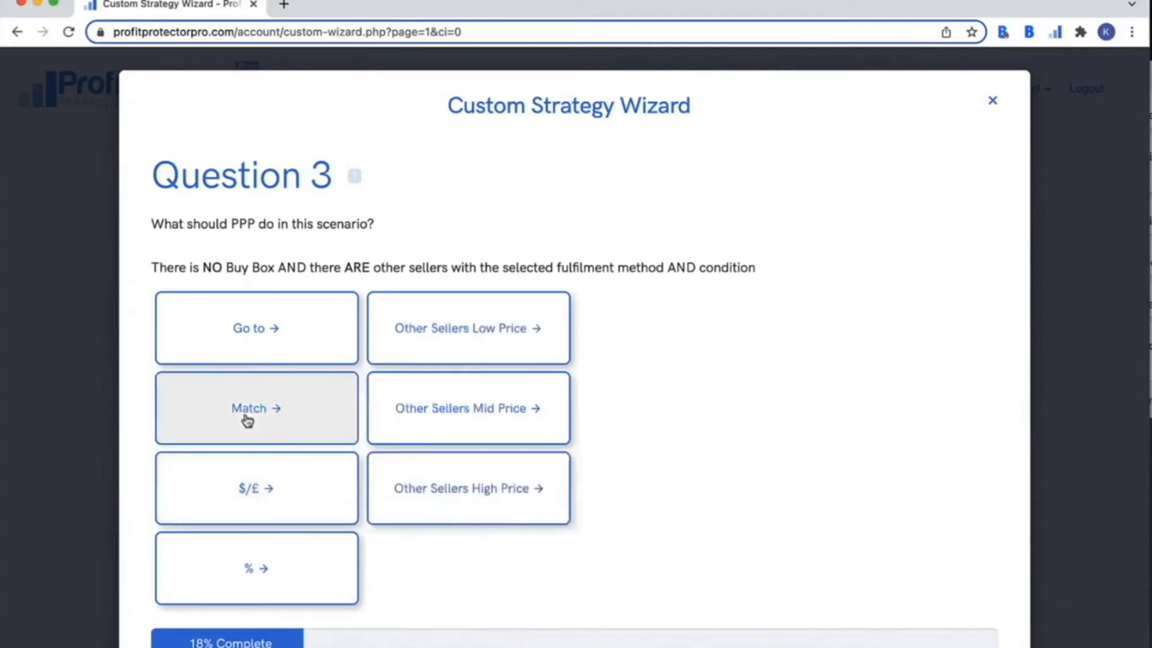
{"action": "left_click", "coordinate": [444, 408]}
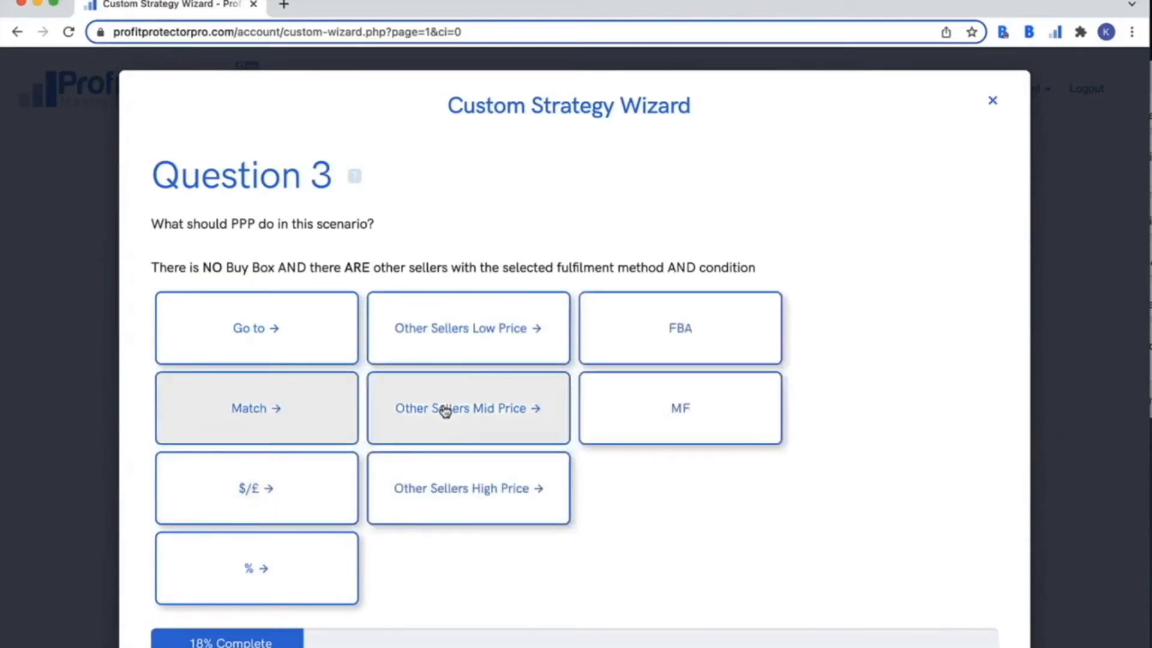
{"action": "left_click", "coordinate": [723, 335]}
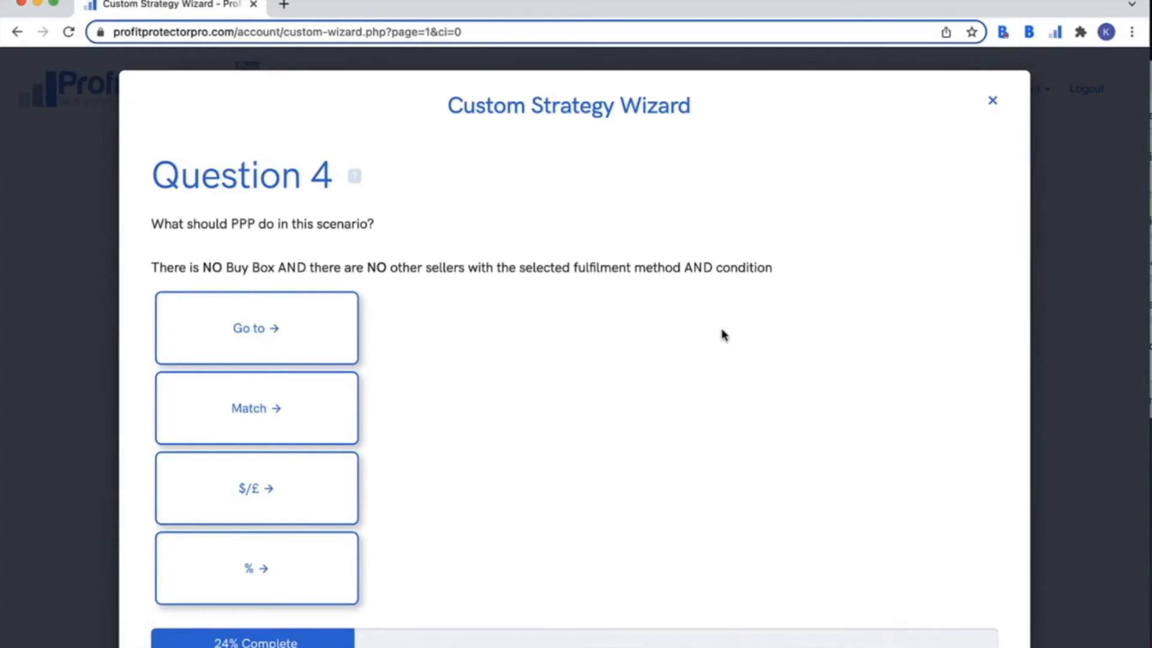
- Answer Question 4 with Go to Max and Question 5 with Match Buy Box
{"action": "left_click", "coordinate": [265, 327]}
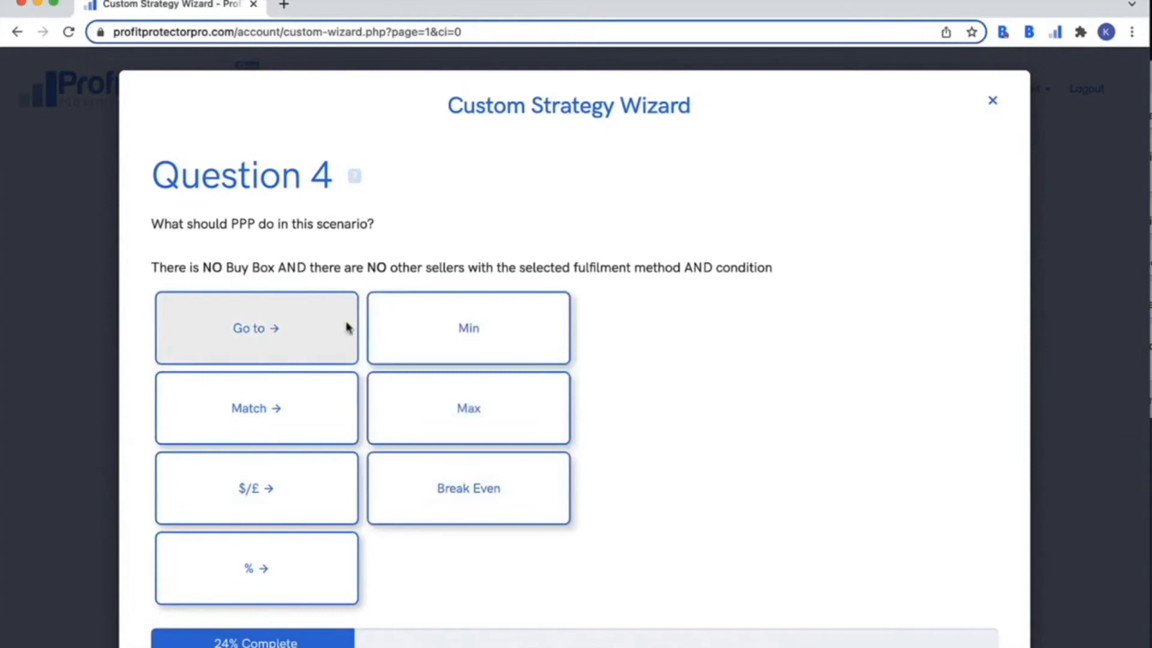
{"action": "left_click", "coordinate": [277, 407]}
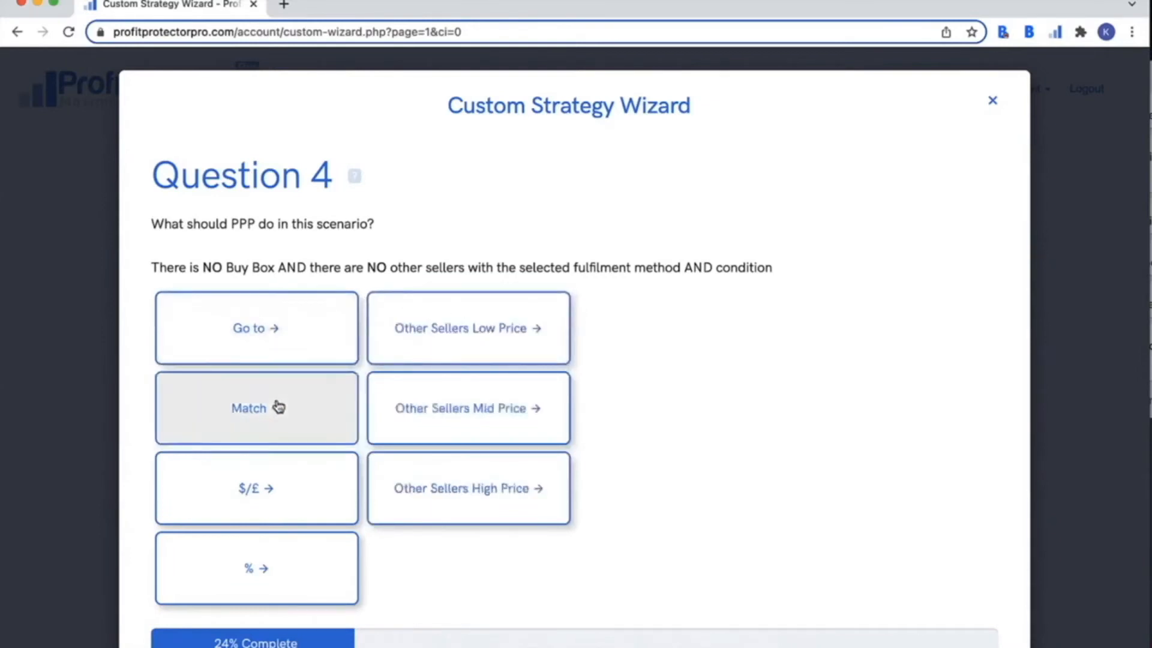
{"action": "left_click", "coordinate": [271, 483]}
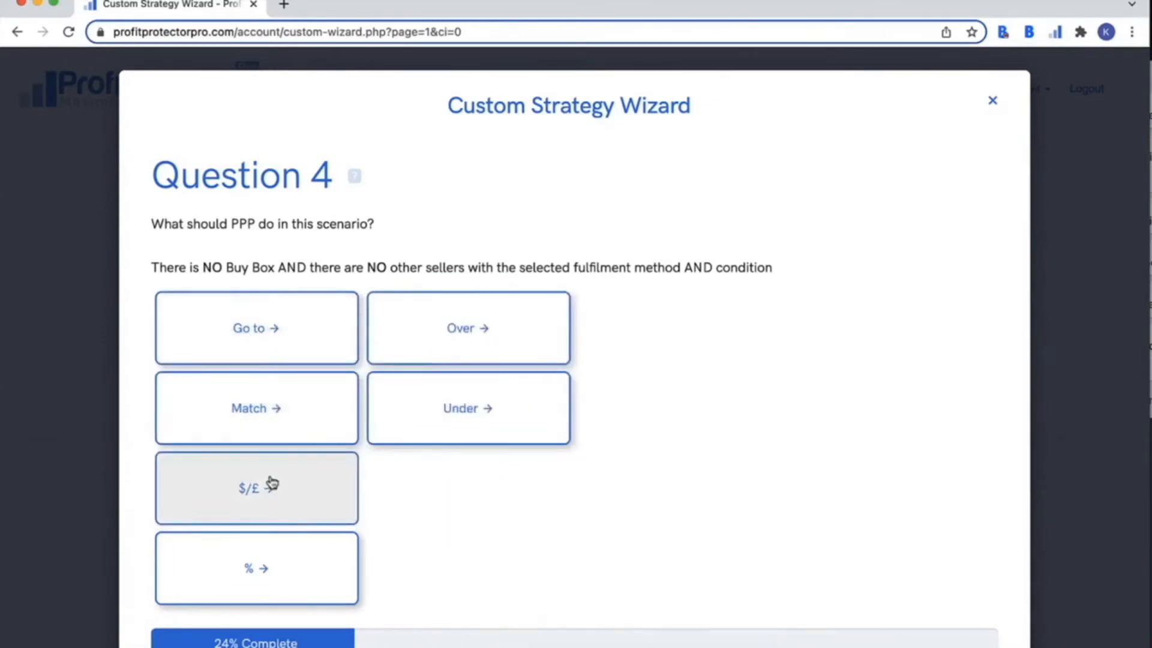
{"action": "left_click", "coordinate": [263, 582]}
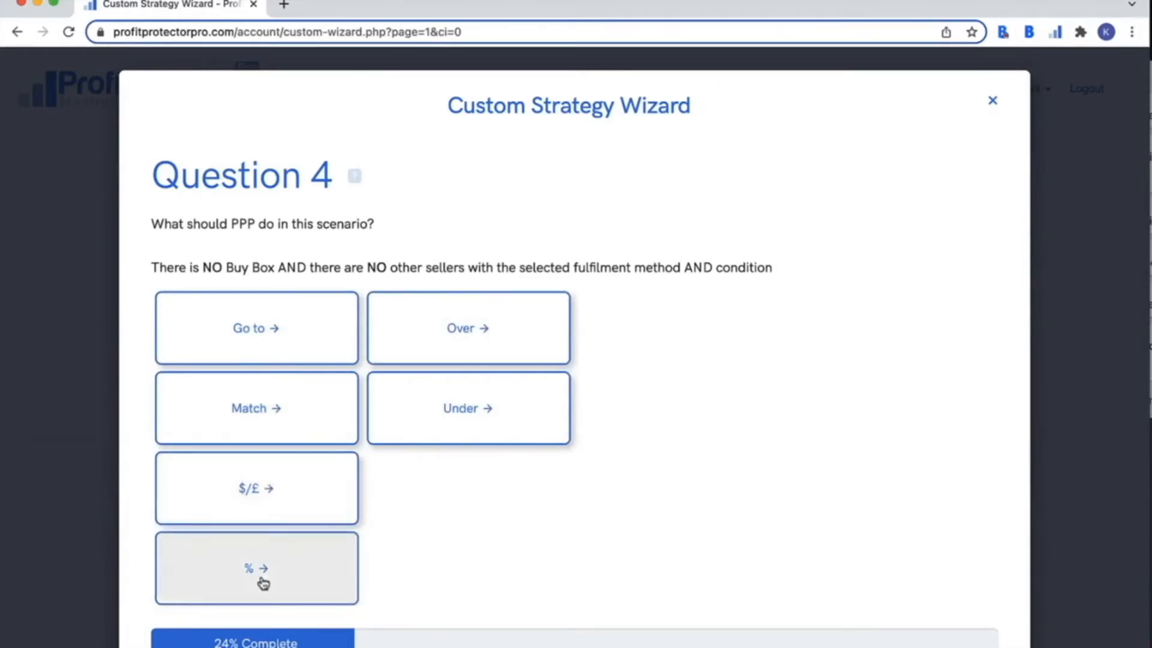
{"action": "left_click", "coordinate": [300, 354]}
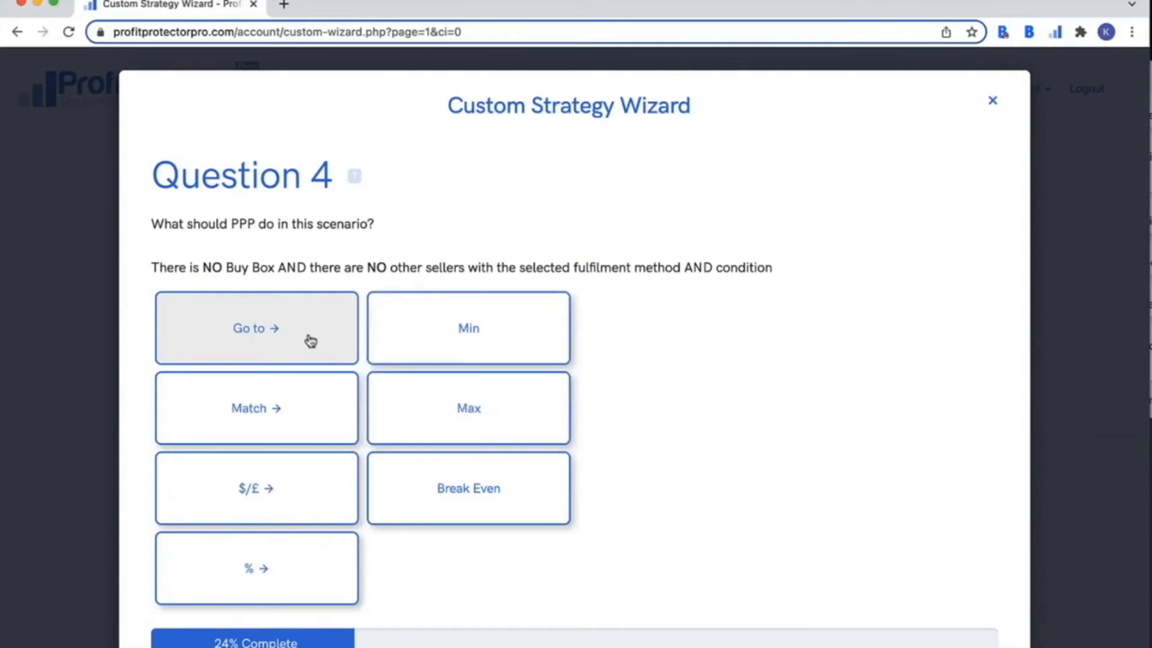
{"action": "left_click", "coordinate": [450, 396]}
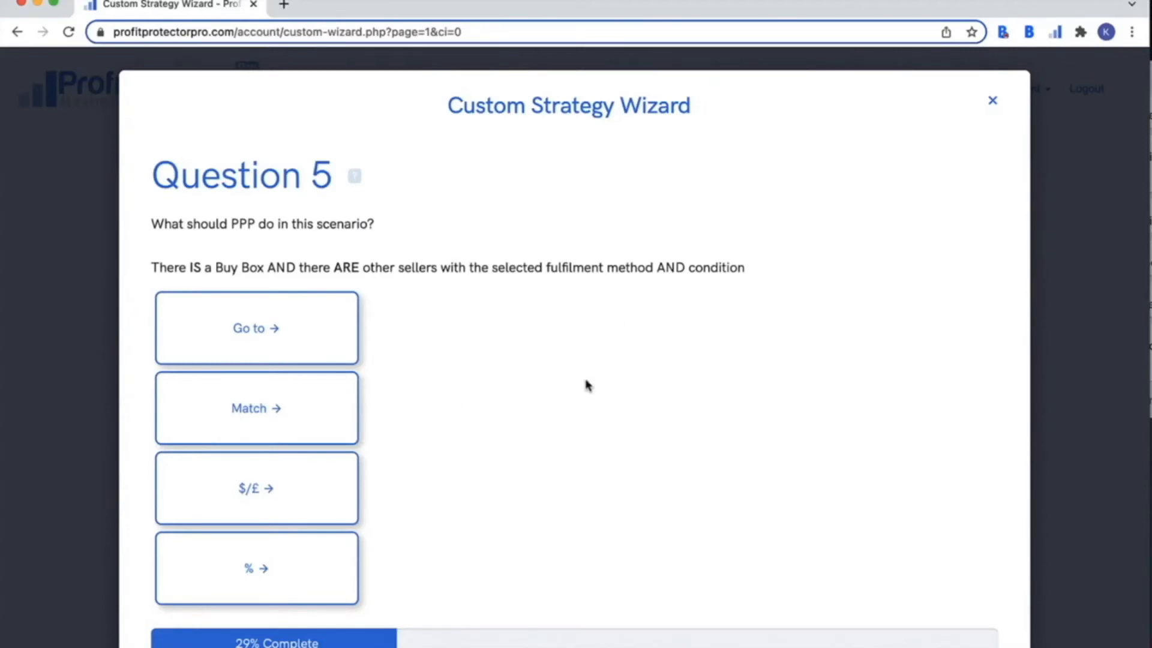
{"action": "left_click", "coordinate": [307, 397]}
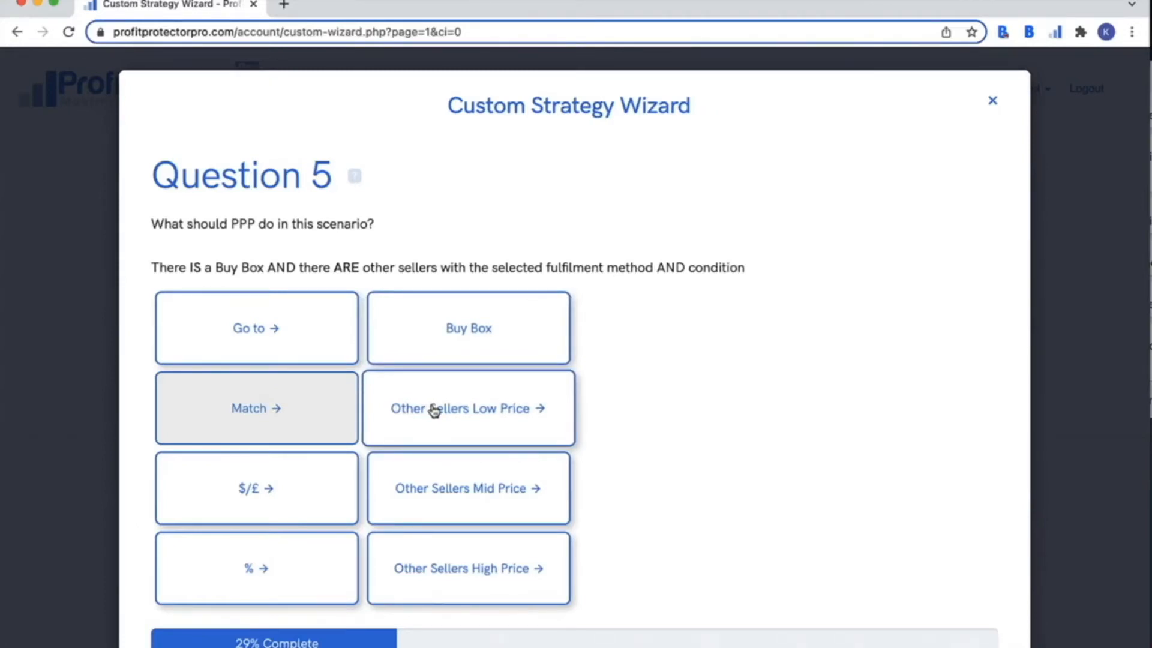
{"action": "left_click", "coordinate": [431, 346]}
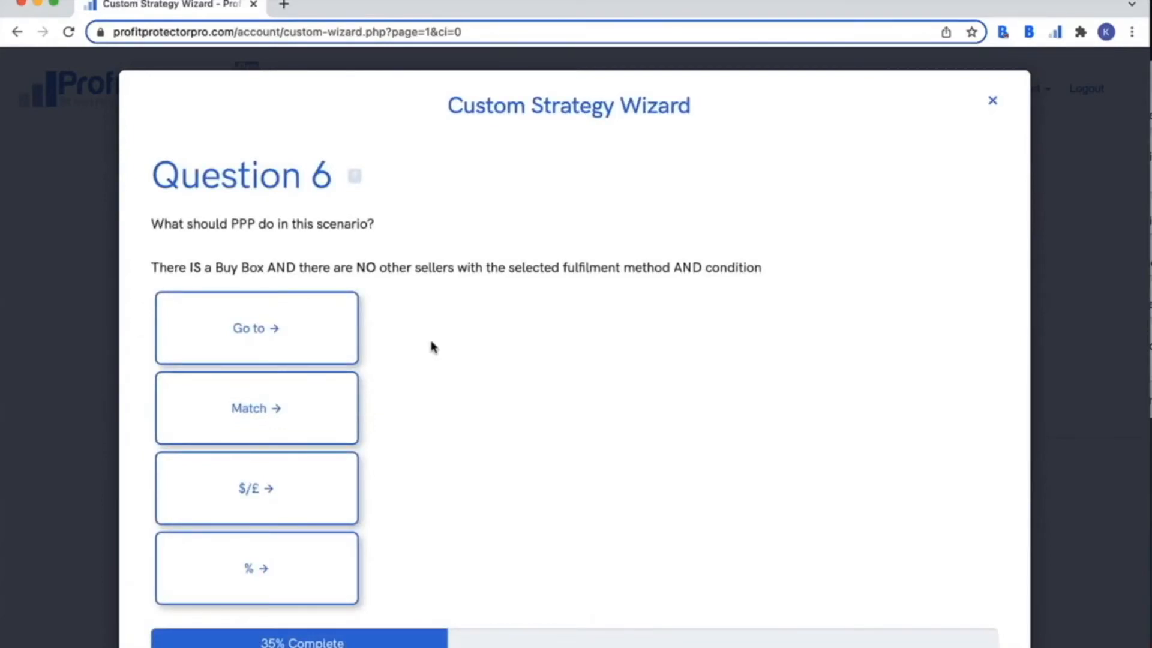
- Answer Question 6 with $/£, Over, Buy Box and an amount of 5, and continue to Question 7
{"action": "left_click", "coordinate": [305, 339]}
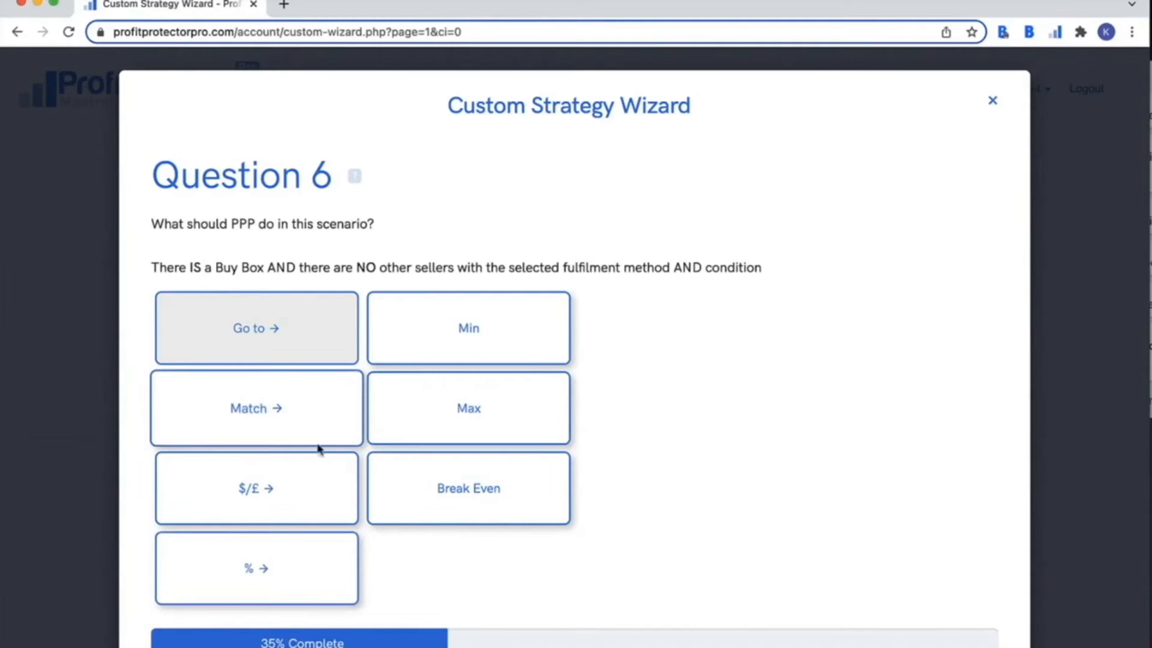
{"action": "left_click", "coordinate": [302, 489]}
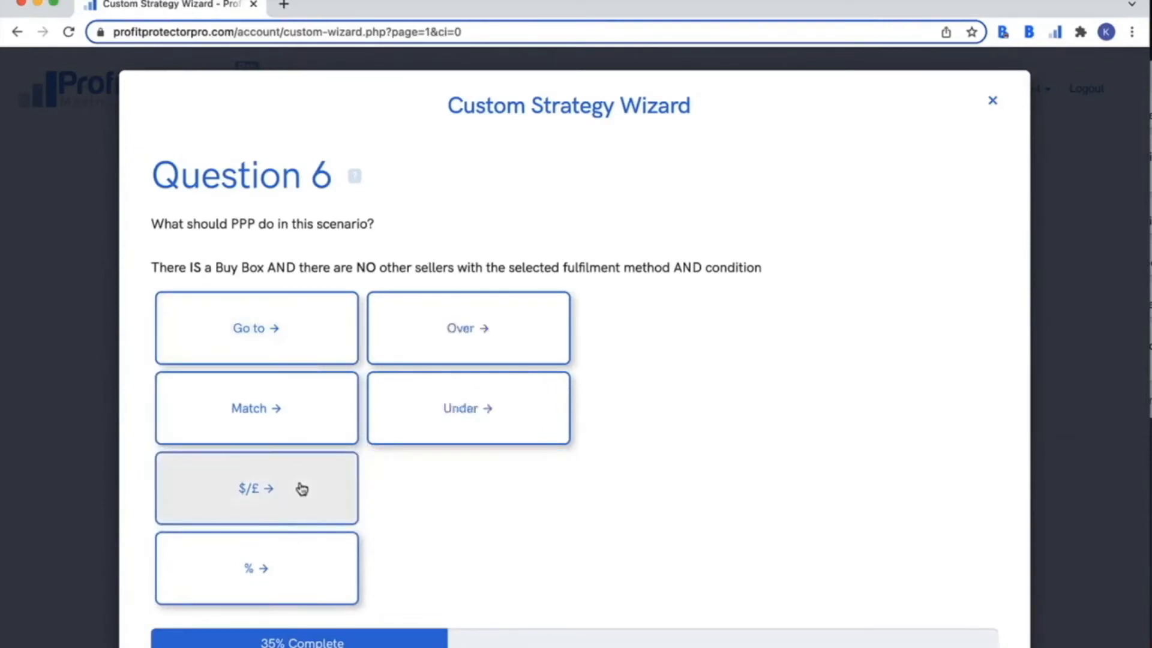
{"action": "left_click", "coordinate": [471, 340]}
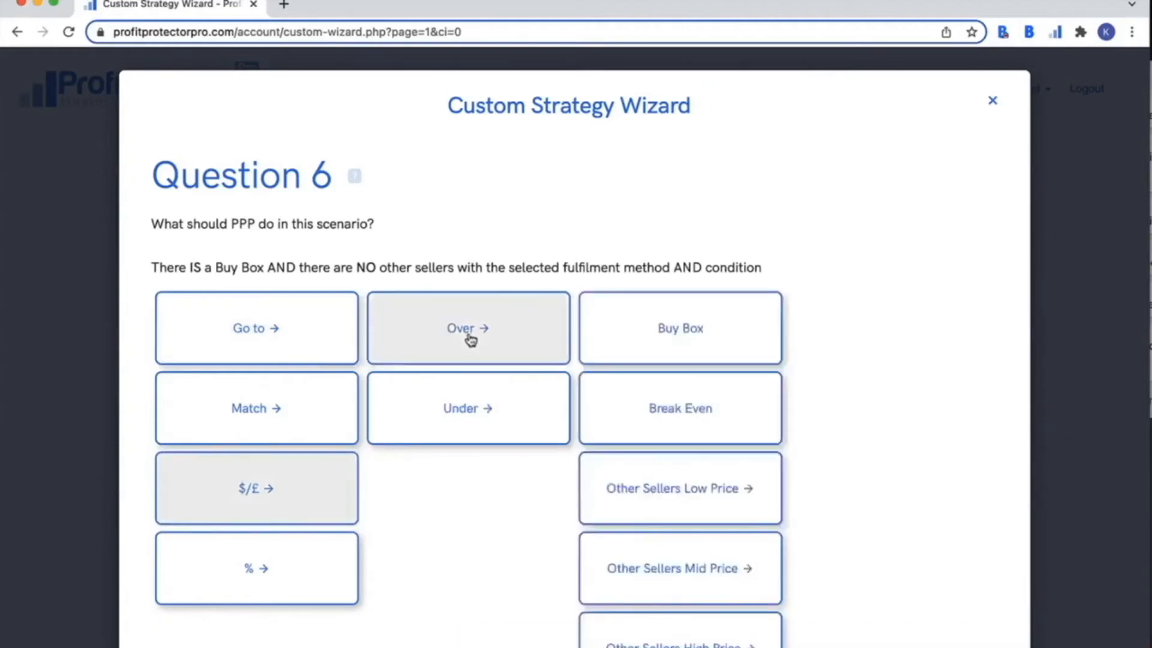
{"action": "left_click", "coordinate": [618, 325]}
{"action": "left_click", "coordinate": [635, 340]}
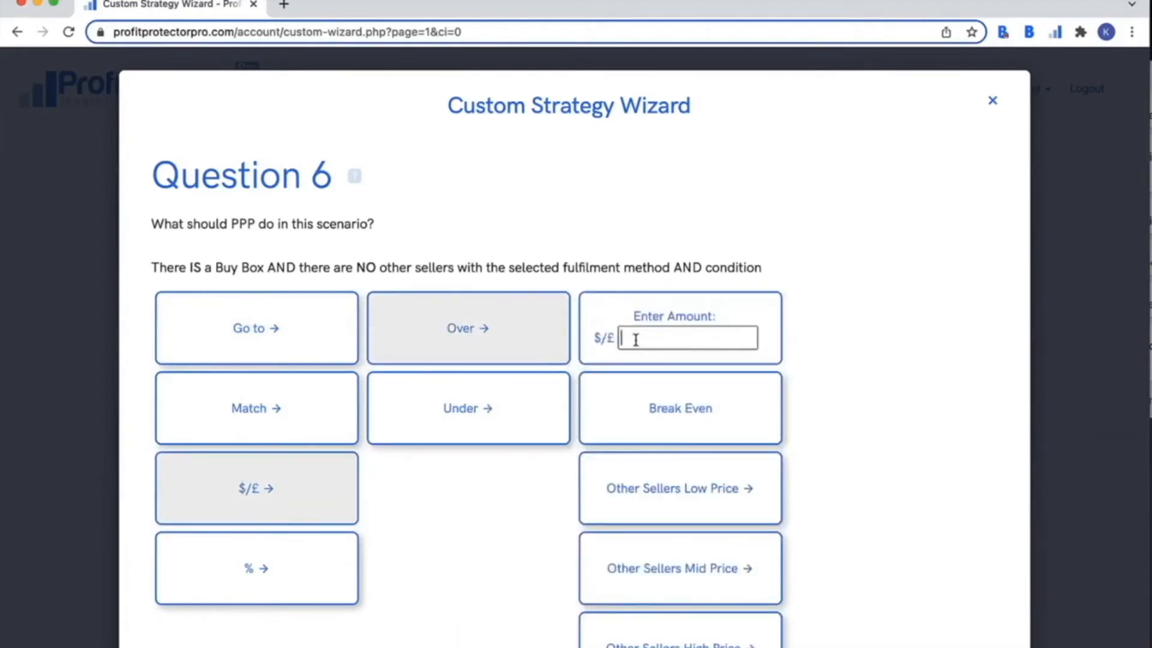
{"action": "type", "text": "5"}
{"action": "scroll", "coordinate": [867, 359], "scroll_direction": "down", "scroll_amount": 1}
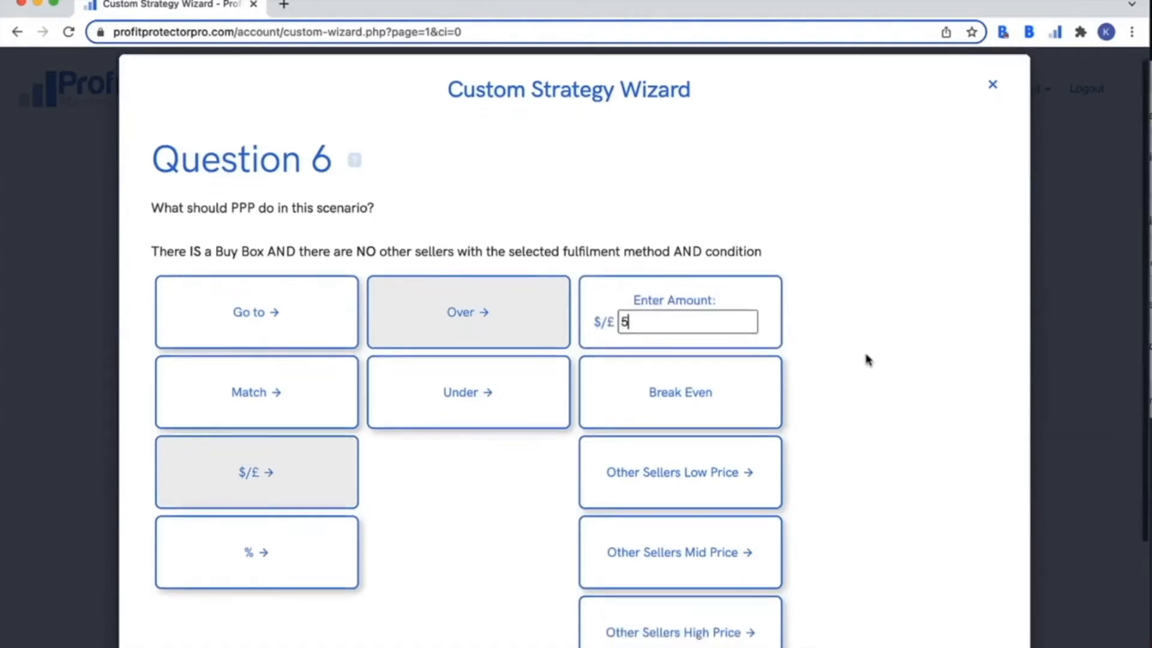
{"action": "scroll", "coordinate": [866, 358], "scroll_direction": "down", "scroll_amount": 5}
{"action": "left_click", "coordinate": [947, 639]}
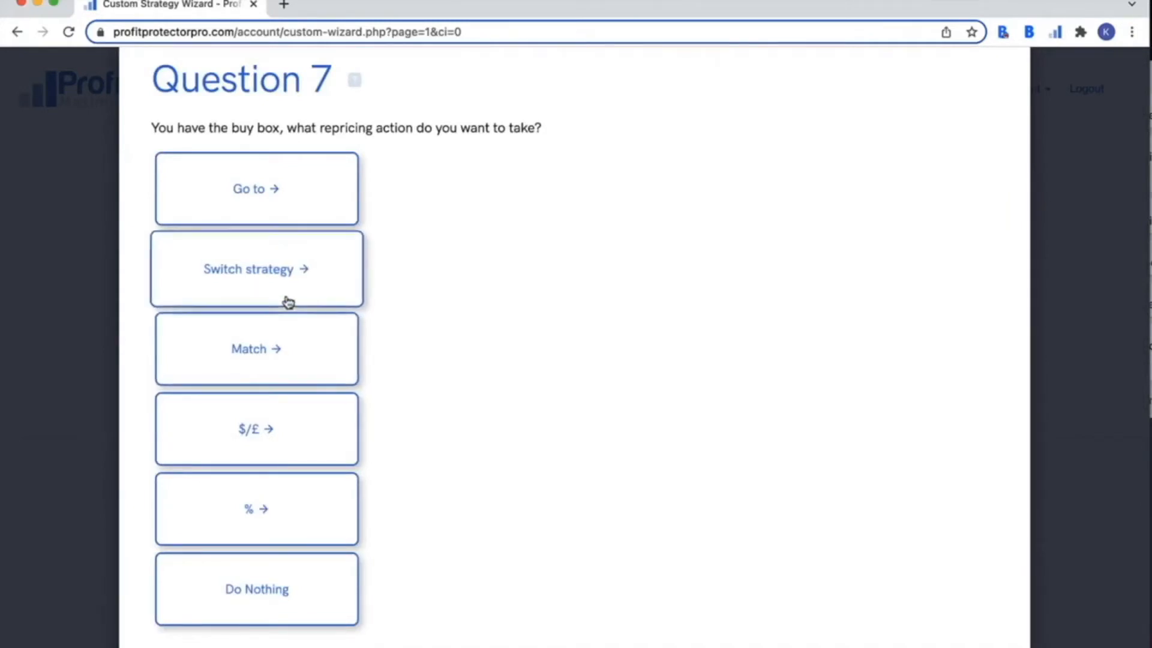
- Examine the Go to, Switch strategy, Match, $/£ and % choices for Question 7, on repricing when holding the Buy Box
{"action": "left_click", "coordinate": [280, 208]}
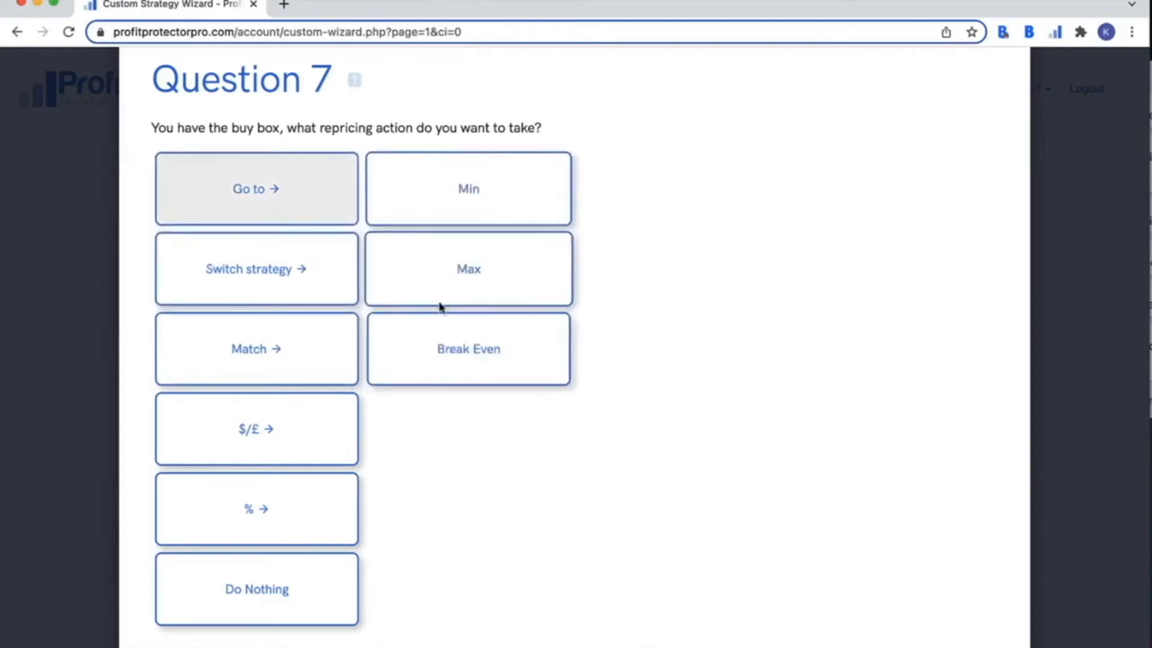
{"action": "left_click", "coordinate": [298, 267]}
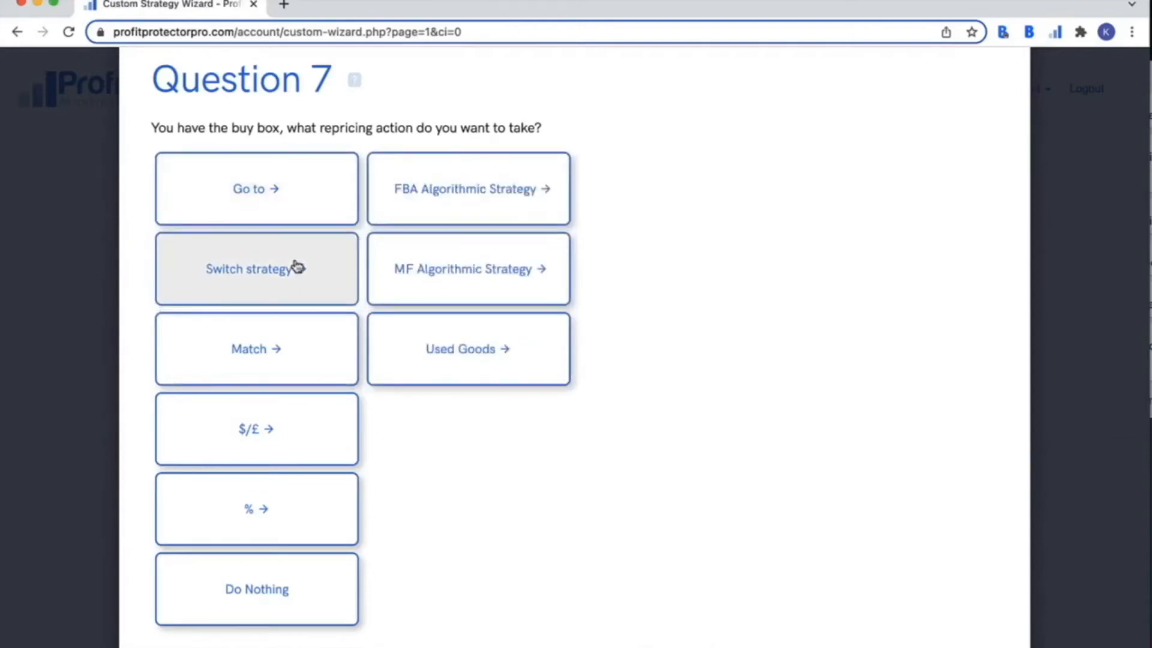
{"action": "left_click", "coordinate": [415, 206]}
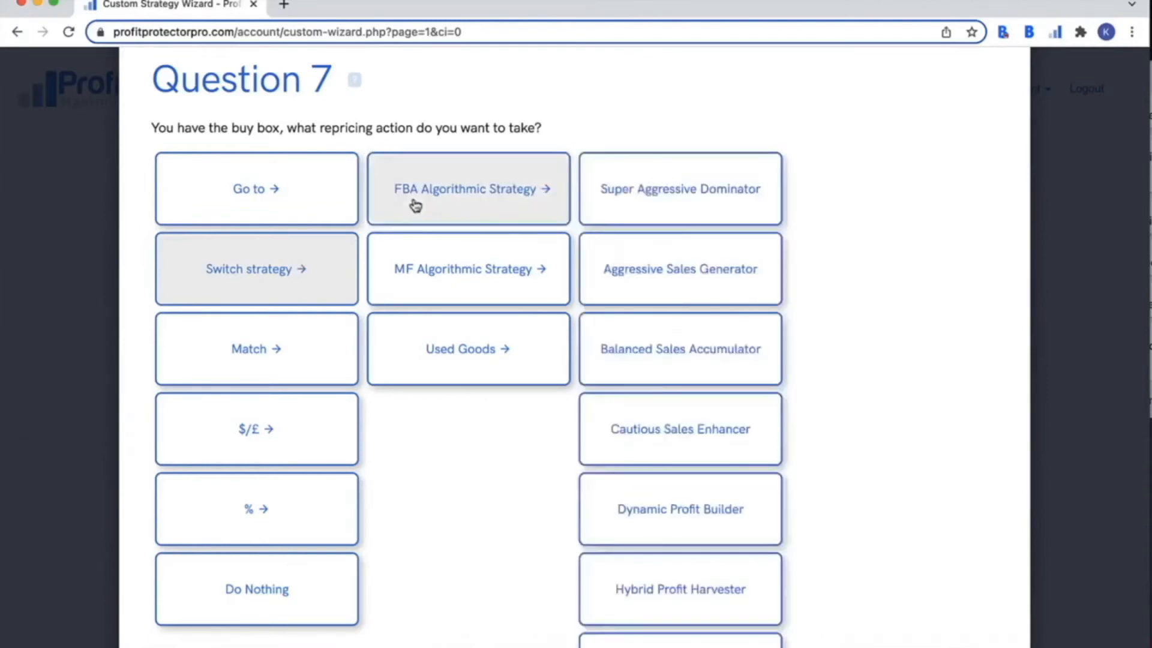
{"action": "scroll", "coordinate": [647, 352], "scroll_direction": "down", "scroll_amount": 2}
{"action": "scroll", "coordinate": [647, 352], "scroll_direction": "down", "scroll_amount": 3}
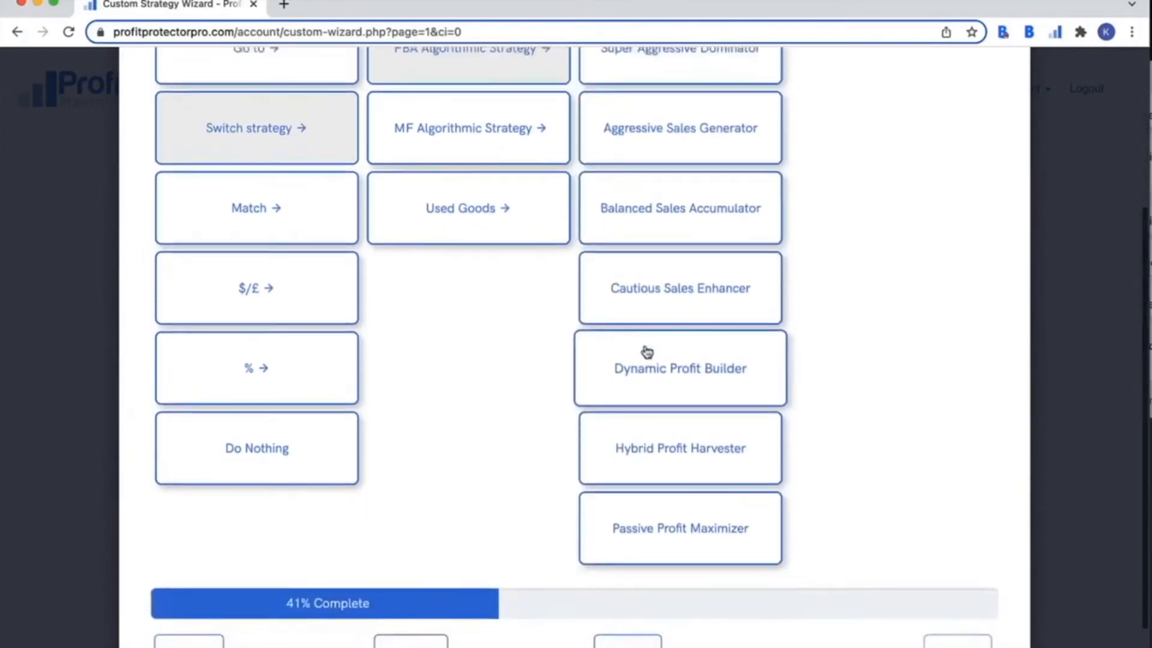
{"action": "scroll", "coordinate": [647, 352], "scroll_direction": "up", "scroll_amount": 2}
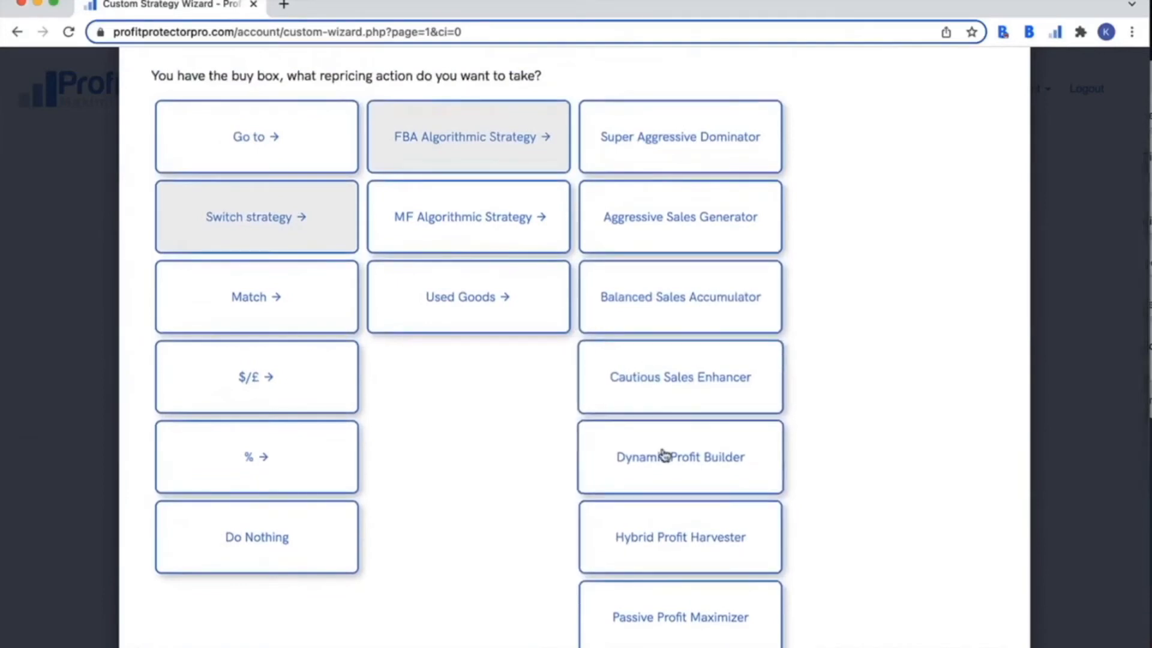
{"action": "left_click", "coordinate": [267, 300]}
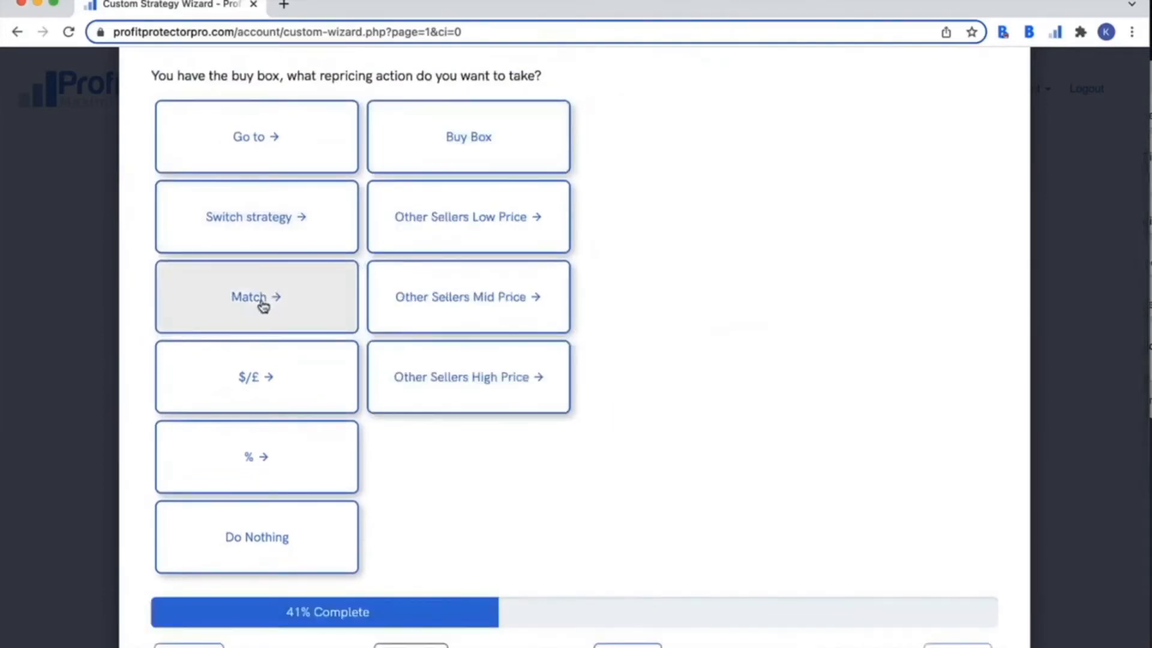
{"action": "left_click", "coordinate": [267, 376]}
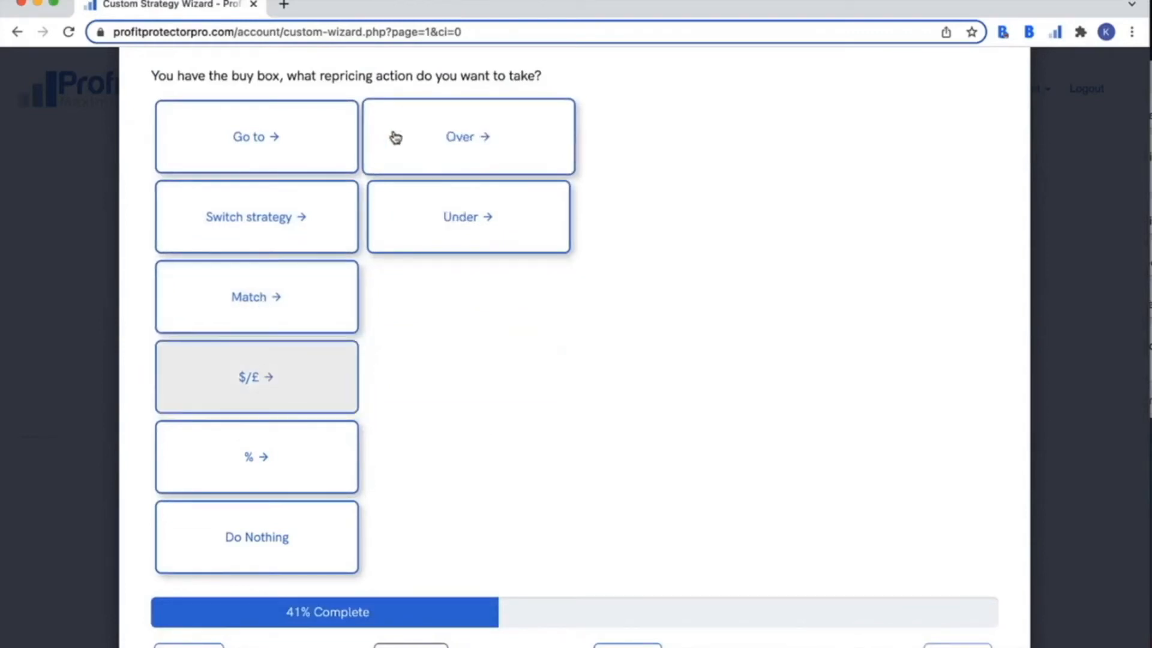
{"action": "left_click", "coordinate": [258, 455]}
{"action": "left_click", "coordinate": [439, 134]}
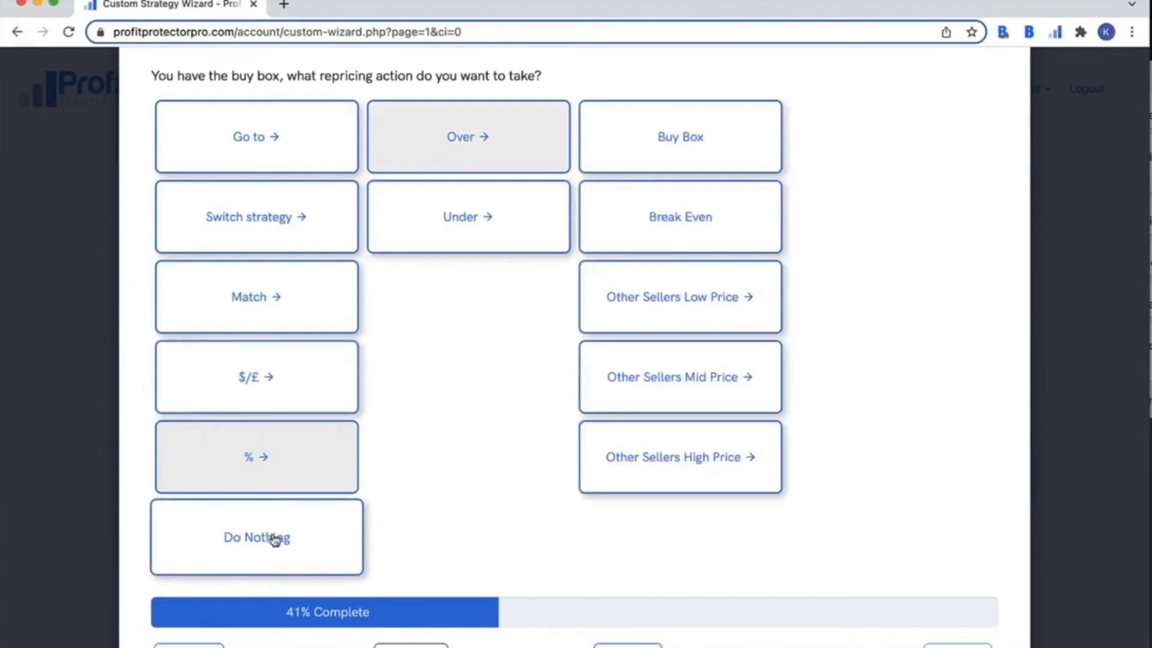
- Answer Question 7 with Go to Min and save the strategy as Webinar test with the description test
{"action": "left_click", "coordinate": [282, 157]}
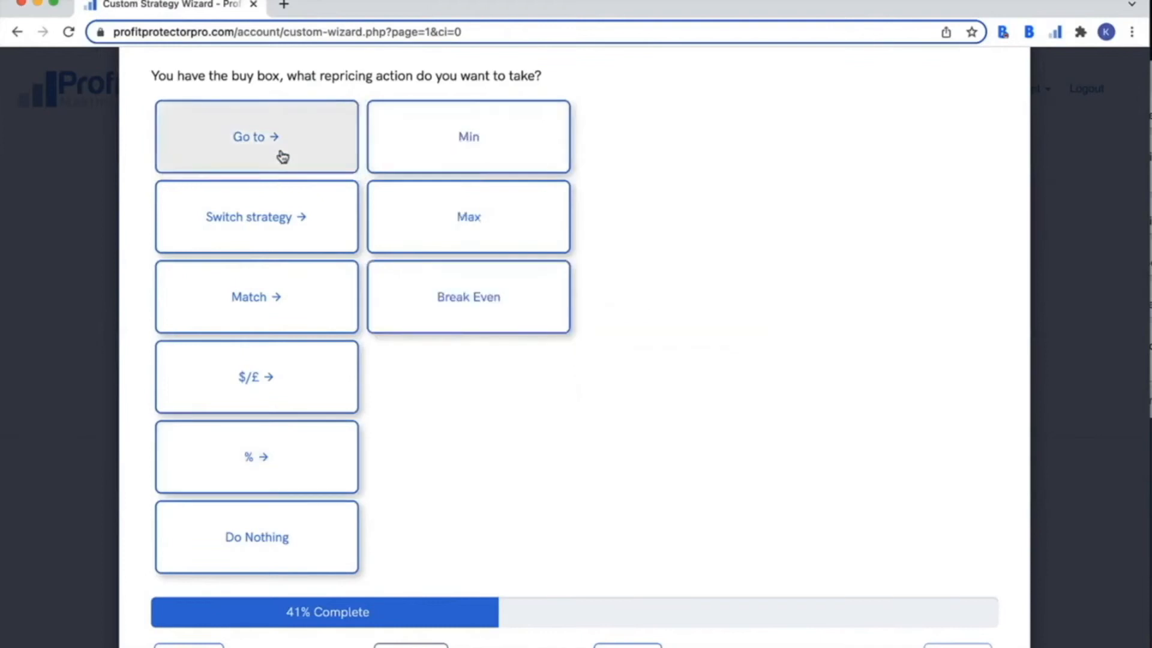
{"action": "left_click", "coordinate": [411, 149]}
{"action": "type", "text": "Webinar test"}
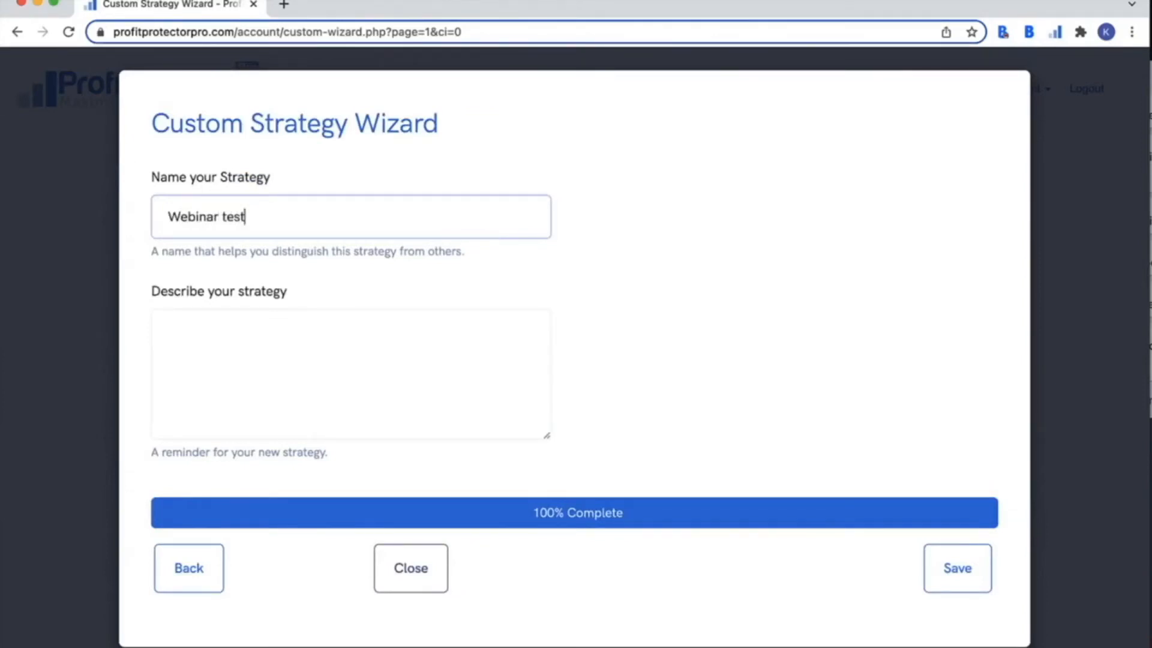
{"action": "left_click", "coordinate": [342, 341]}
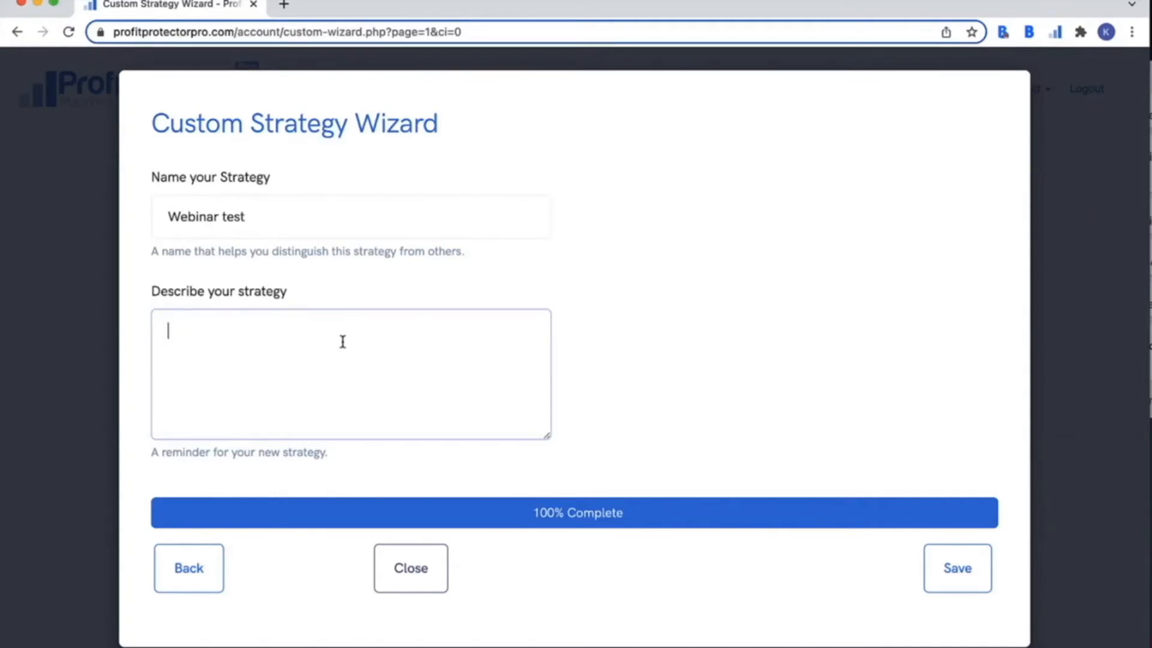
{"action": "type", "text": "test"}
{"action": "left_click", "coordinate": [930, 561]}
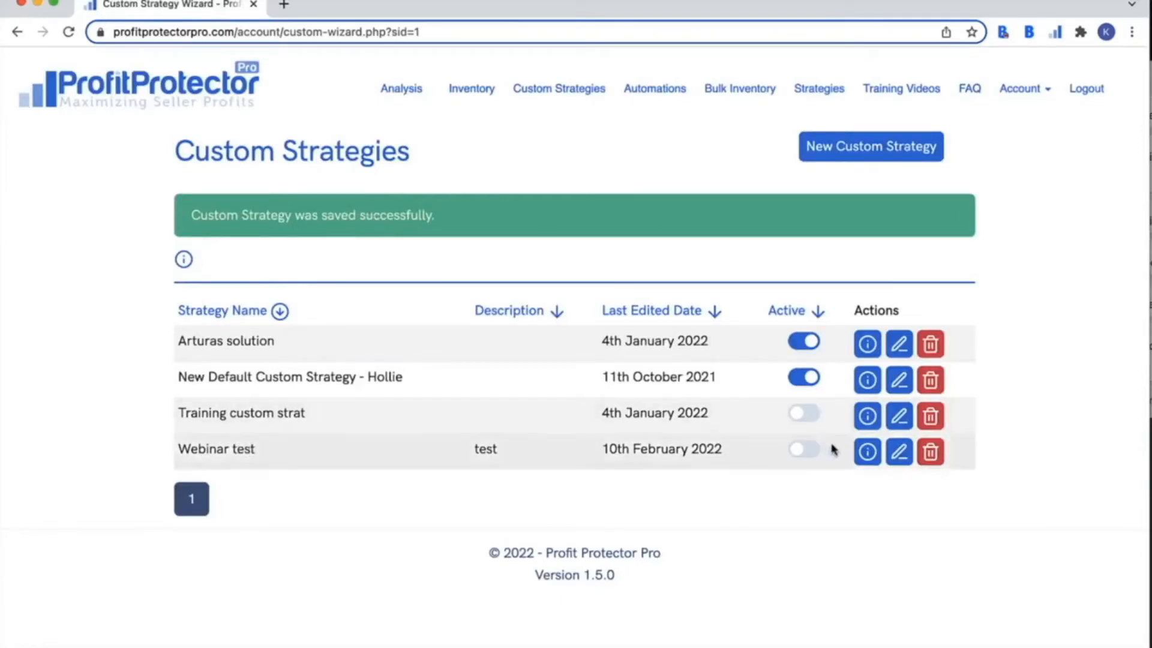
- Review the summary of all answers in the Webinar test strategy and close it
{"action": "left_click", "coordinate": [868, 453]}
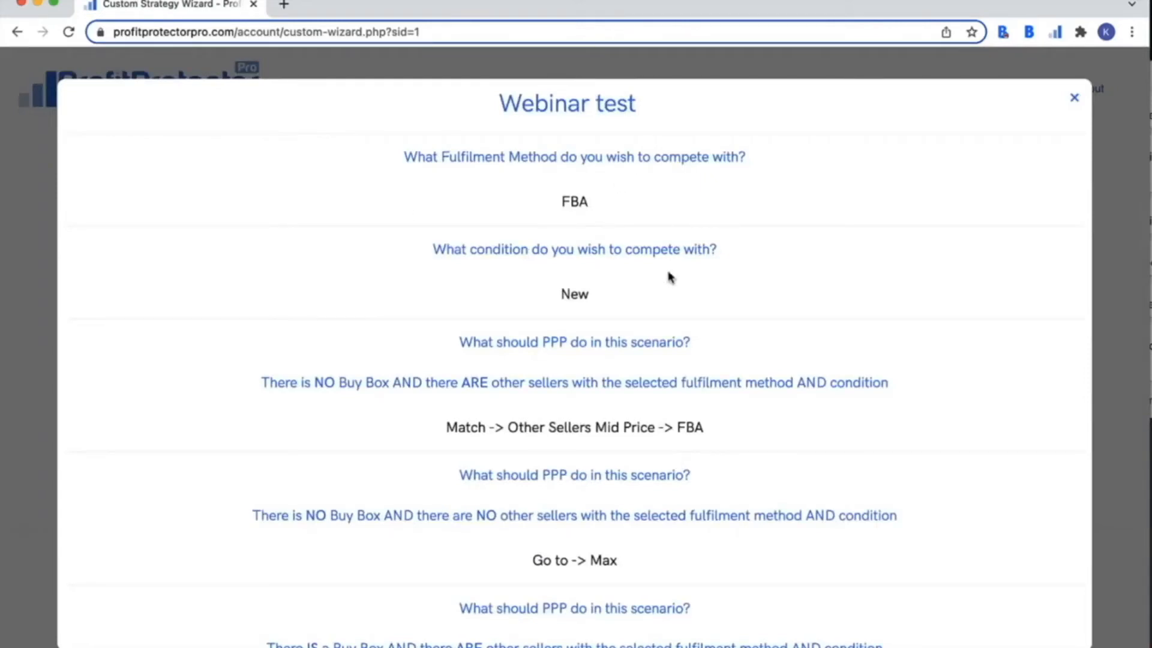
{"action": "scroll", "coordinate": [591, 459], "scroll_direction": "down", "scroll_amount": 7}
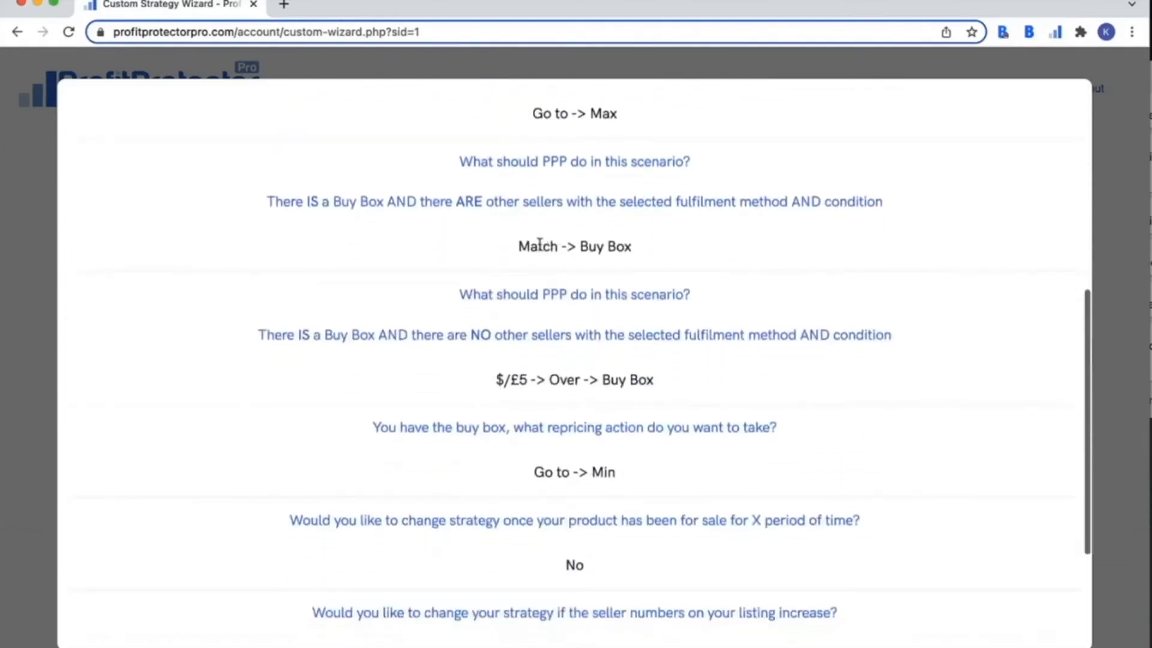
{"action": "scroll", "coordinate": [616, 382], "scroll_direction": "down", "scroll_amount": 2}
{"action": "scroll", "coordinate": [616, 382], "scroll_direction": "down", "scroll_amount": 2}
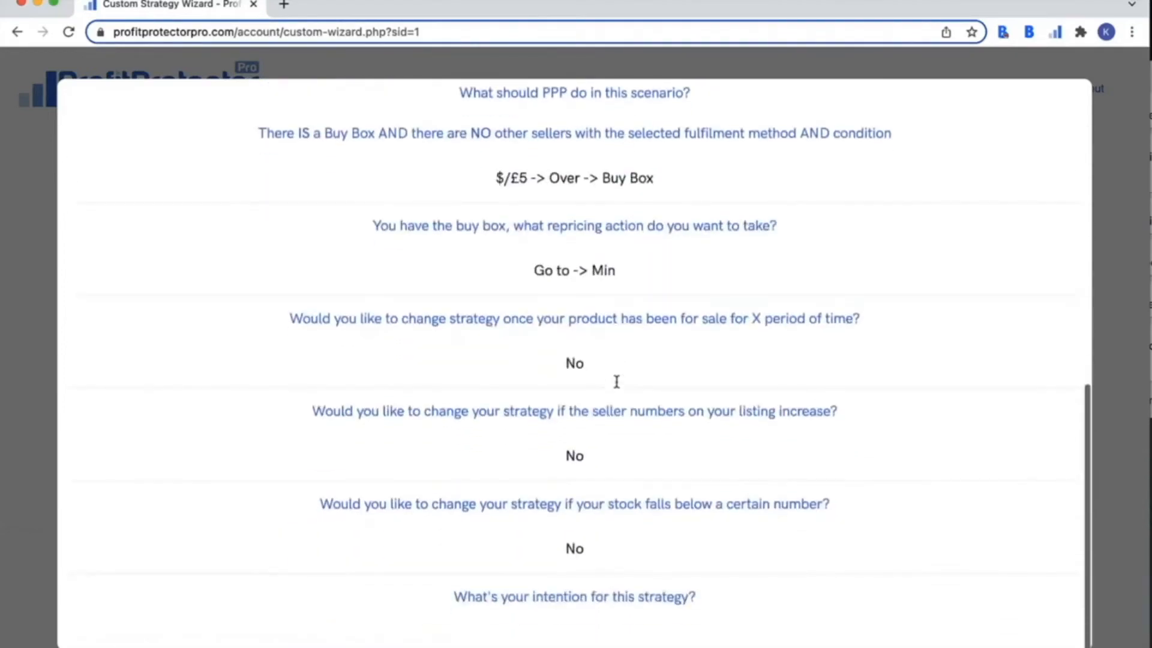
{"action": "scroll", "coordinate": [617, 384], "scroll_direction": "up", "scroll_amount": 10}
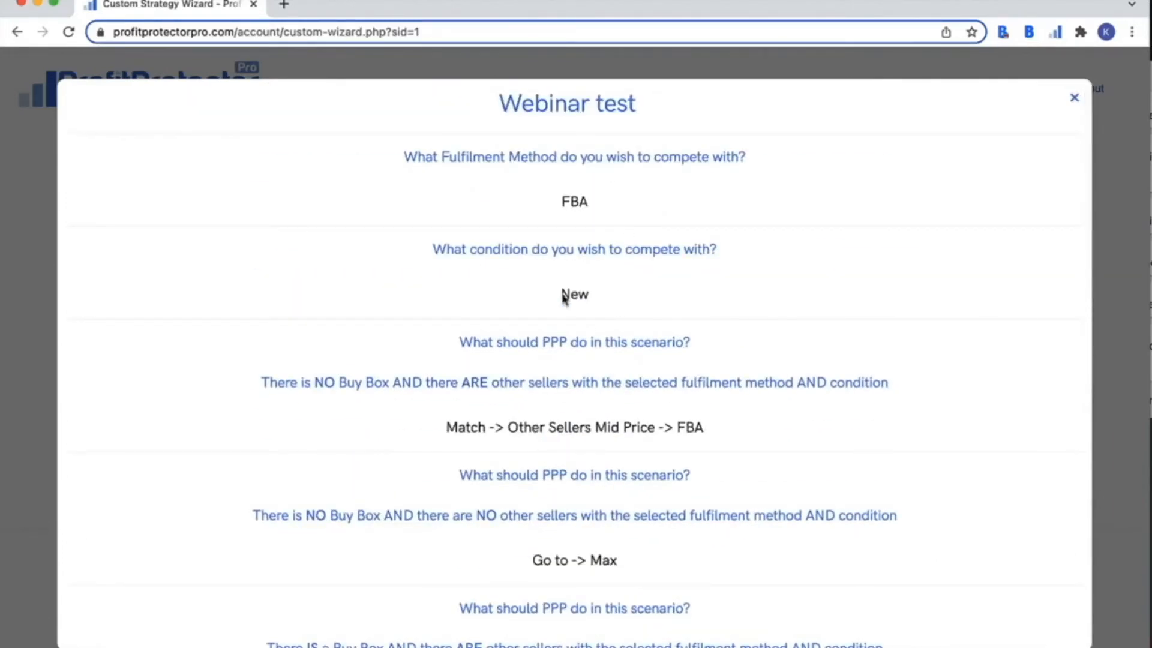
{"action": "scroll", "coordinate": [603, 389], "scroll_direction": "down", "scroll_amount": 6}
{"action": "scroll", "coordinate": [603, 392], "scroll_direction": "down", "scroll_amount": 2}
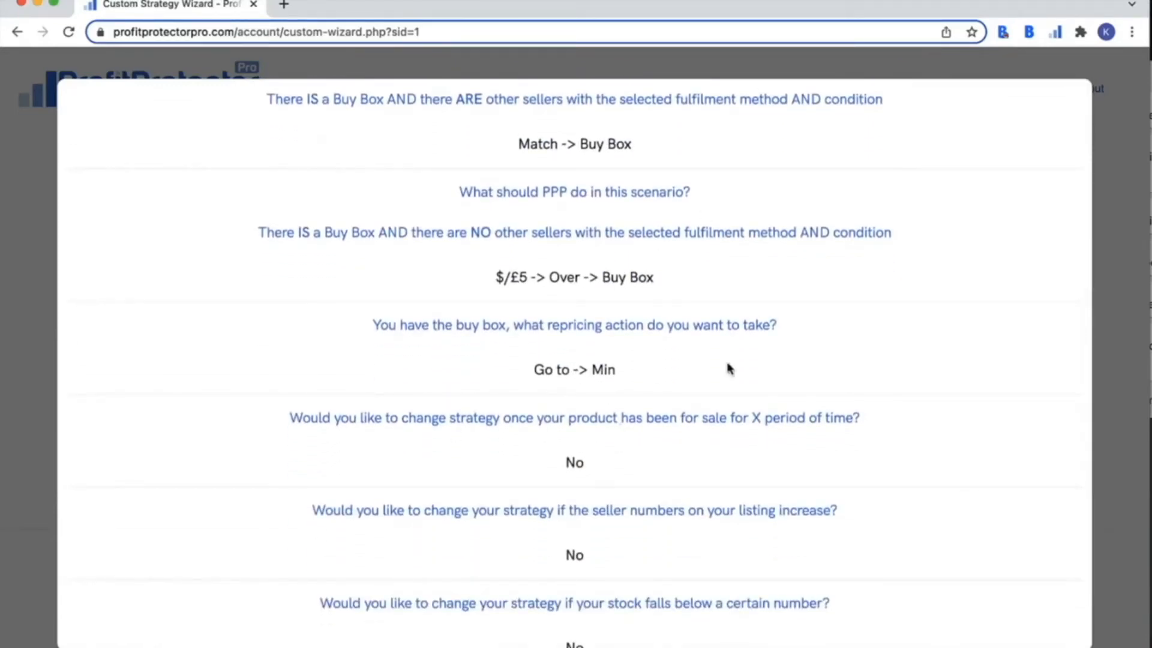
{"action": "scroll", "coordinate": [1062, 114], "scroll_direction": "up", "scroll_amount": 10}
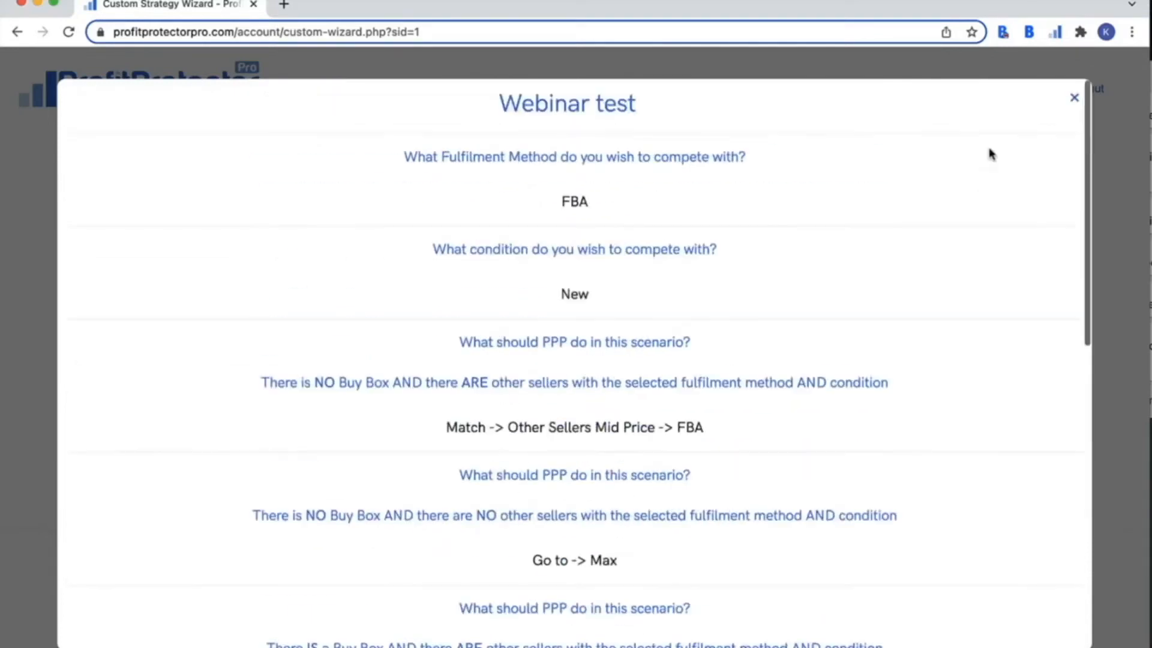
{"action": "left_click", "coordinate": [1071, 101]}
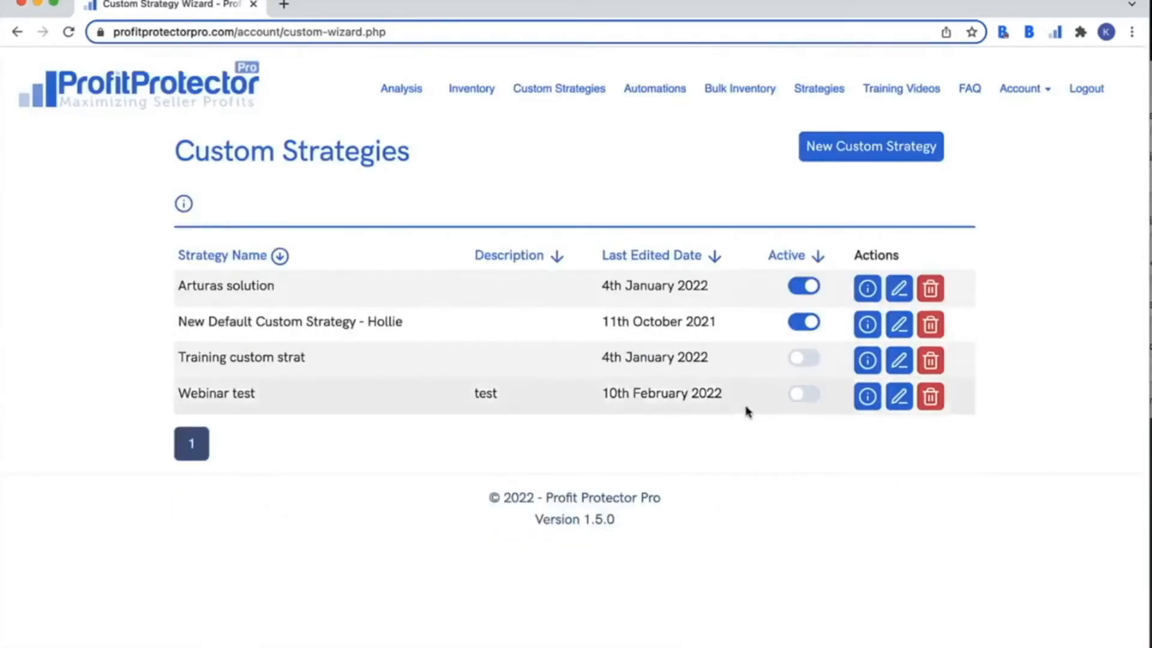
- Activate the Webinar test strategy and check the strategy choices for the JELLYCAT LTD Amuseable Cloud Soft Toy in the inventory
{"action": "left_click", "coordinate": [804, 399]}
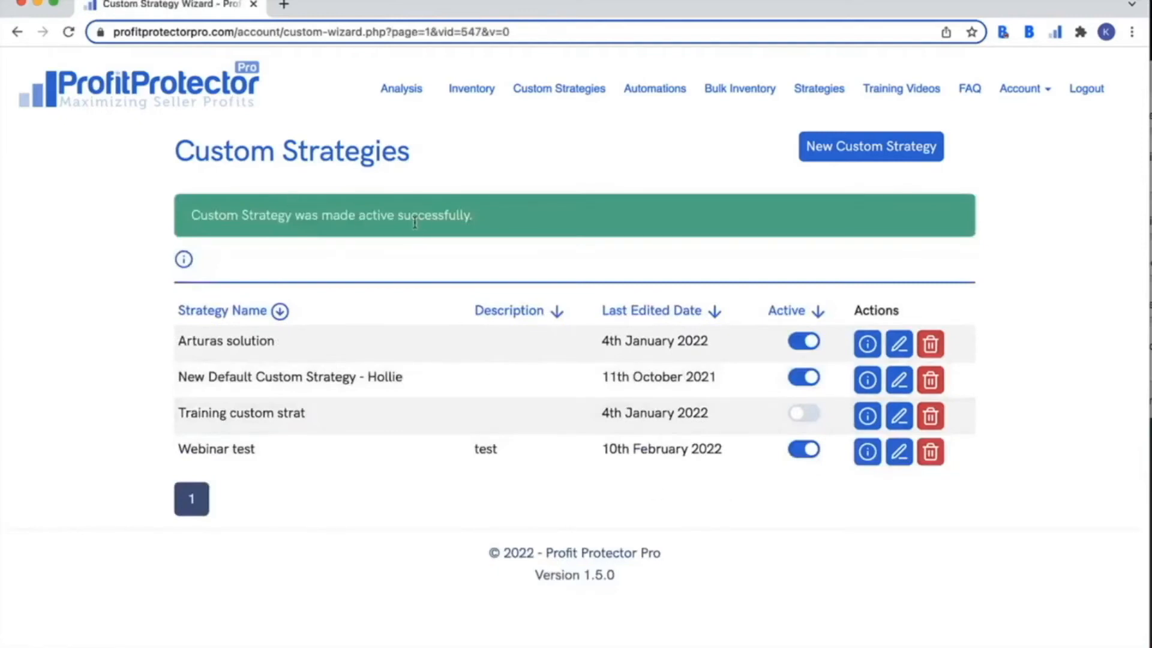
{"action": "left_click", "coordinate": [463, 96]}
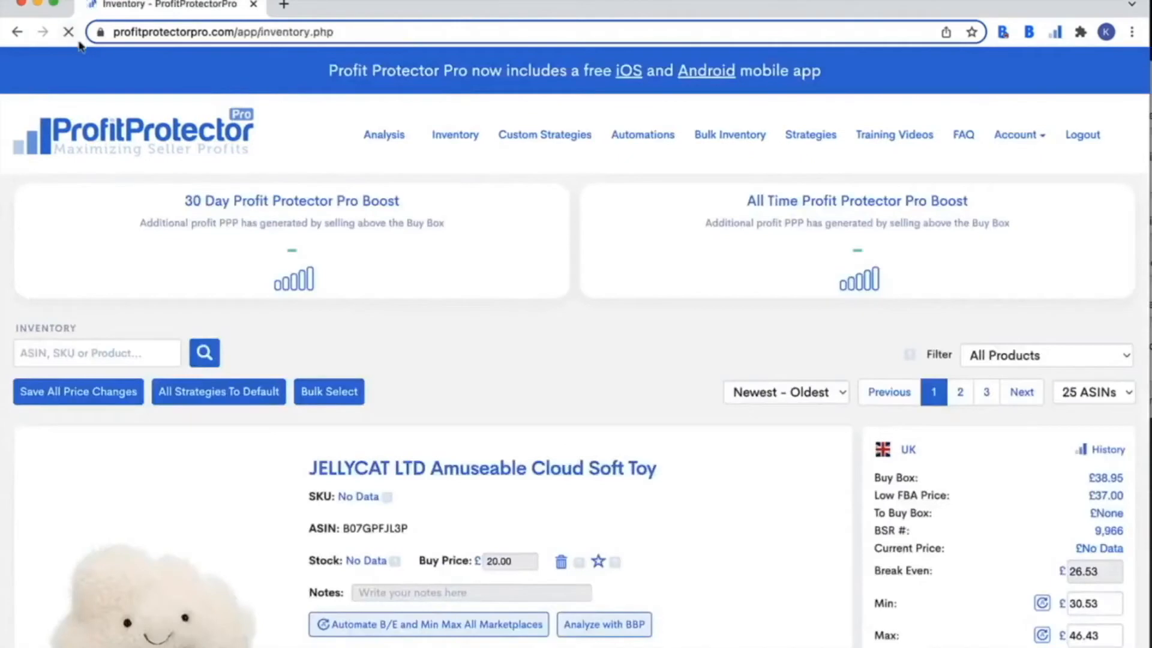
{"action": "scroll", "coordinate": [548, 353], "scroll_direction": "down", "scroll_amount": 6}
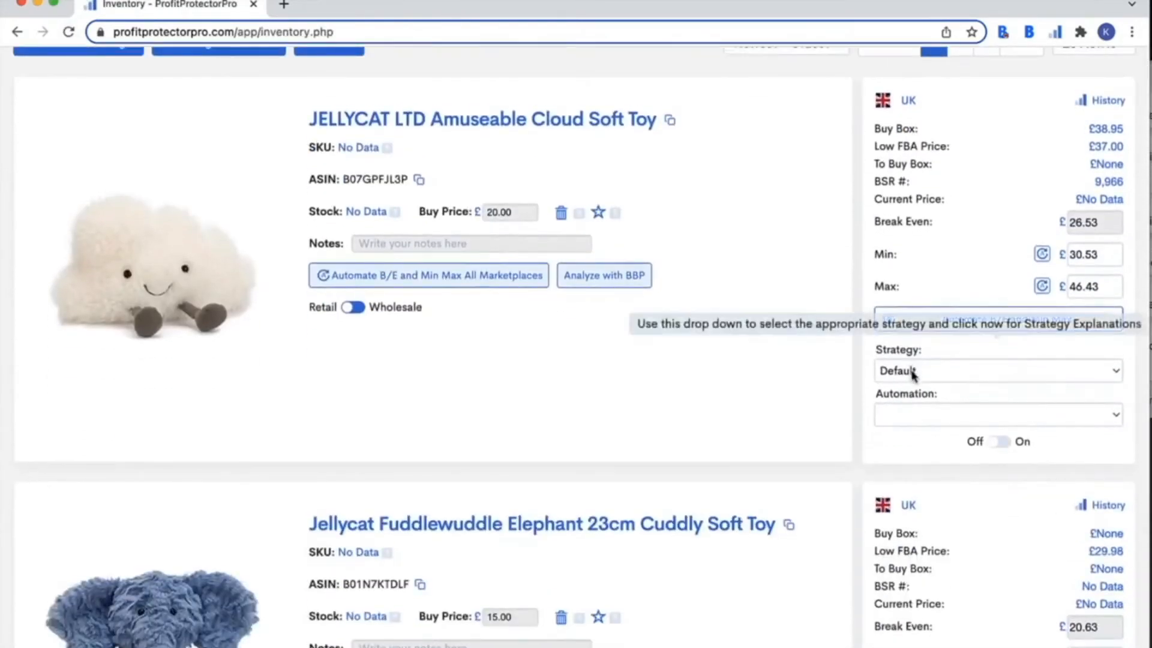
{"action": "left_click", "coordinate": [912, 372]}
{"action": "scroll", "coordinate": [940, 554], "scroll_direction": "down", "scroll_amount": 5}
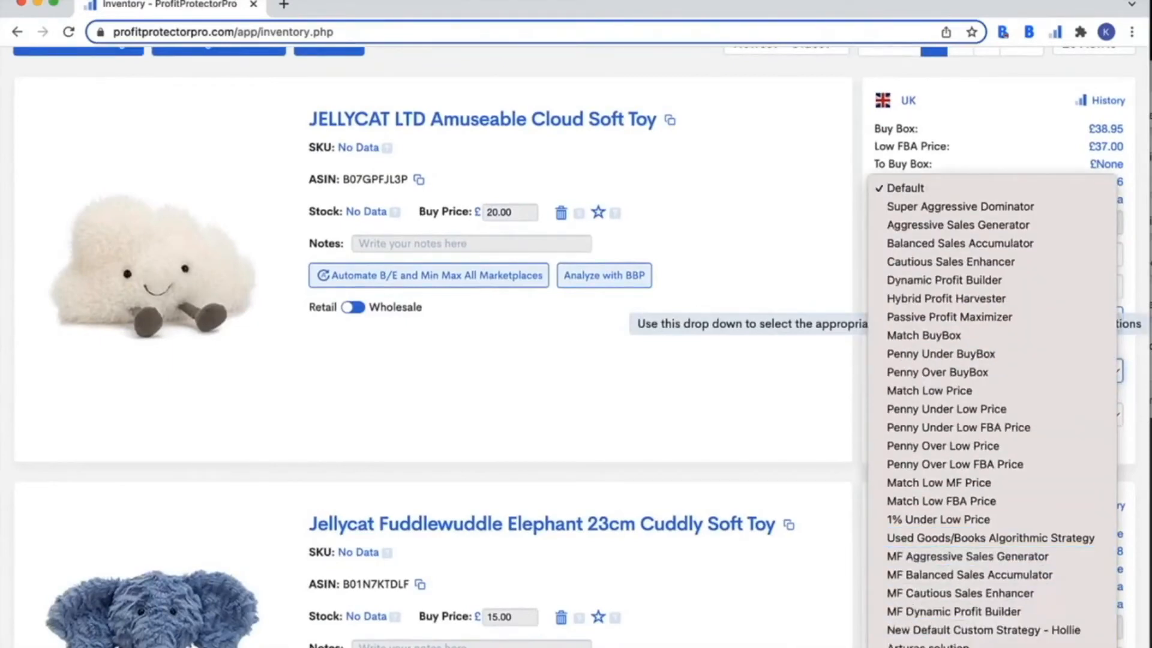
{"action": "left_click", "coordinate": [747, 503]}
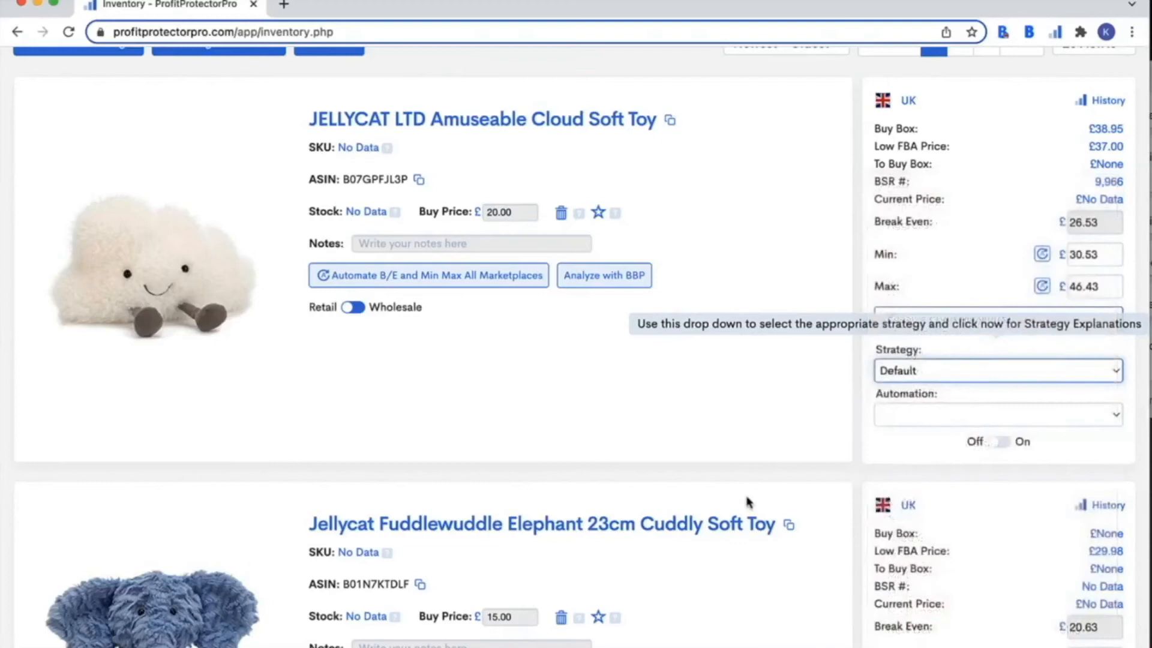
- Return to the Custom Strategies list and open the Automations page
{"action": "scroll", "coordinate": [747, 503], "scroll_direction": "up", "scroll_amount": 2}
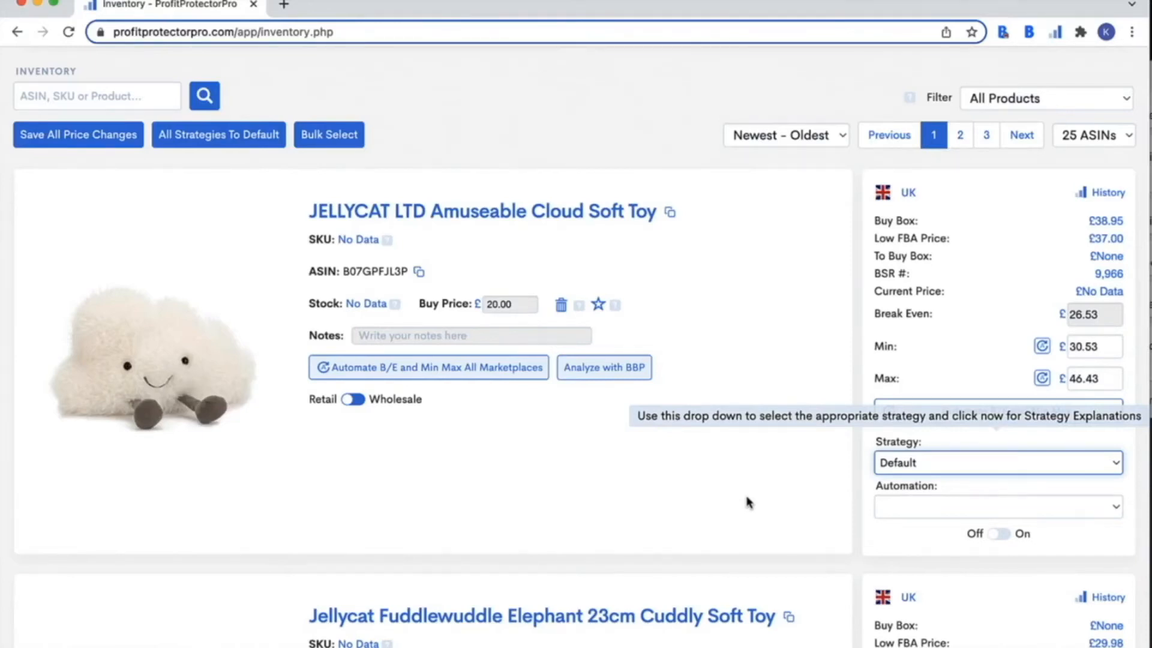
{"action": "scroll", "coordinate": [747, 503], "scroll_direction": "up", "scroll_amount": 5}
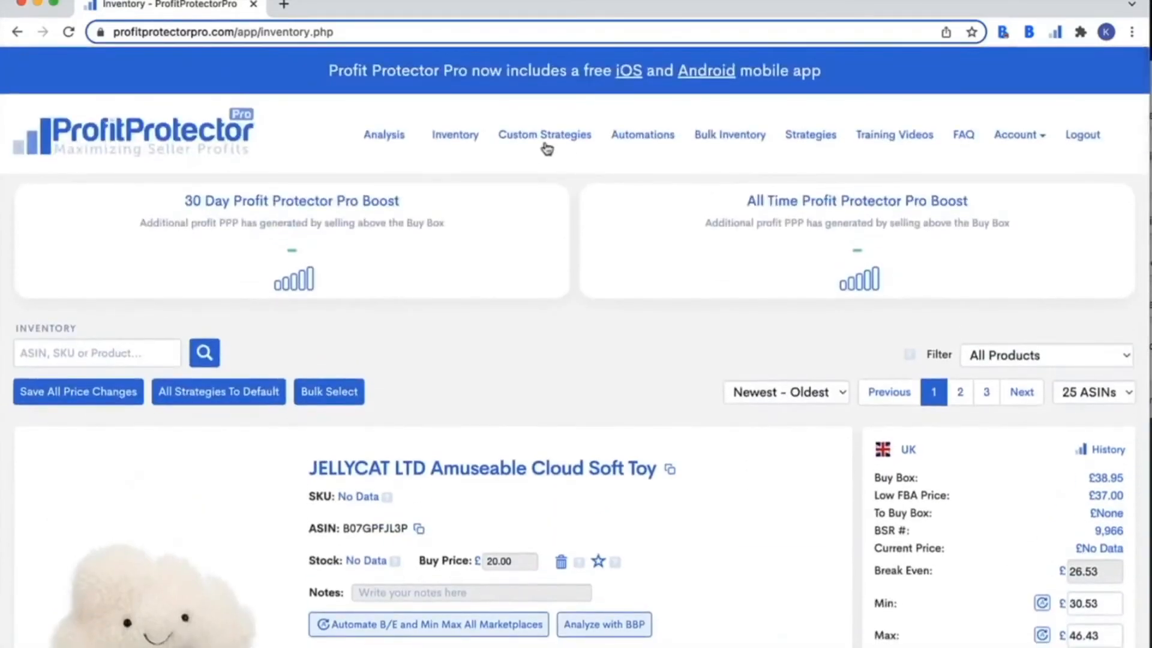
{"action": "left_click", "coordinate": [545, 138]}
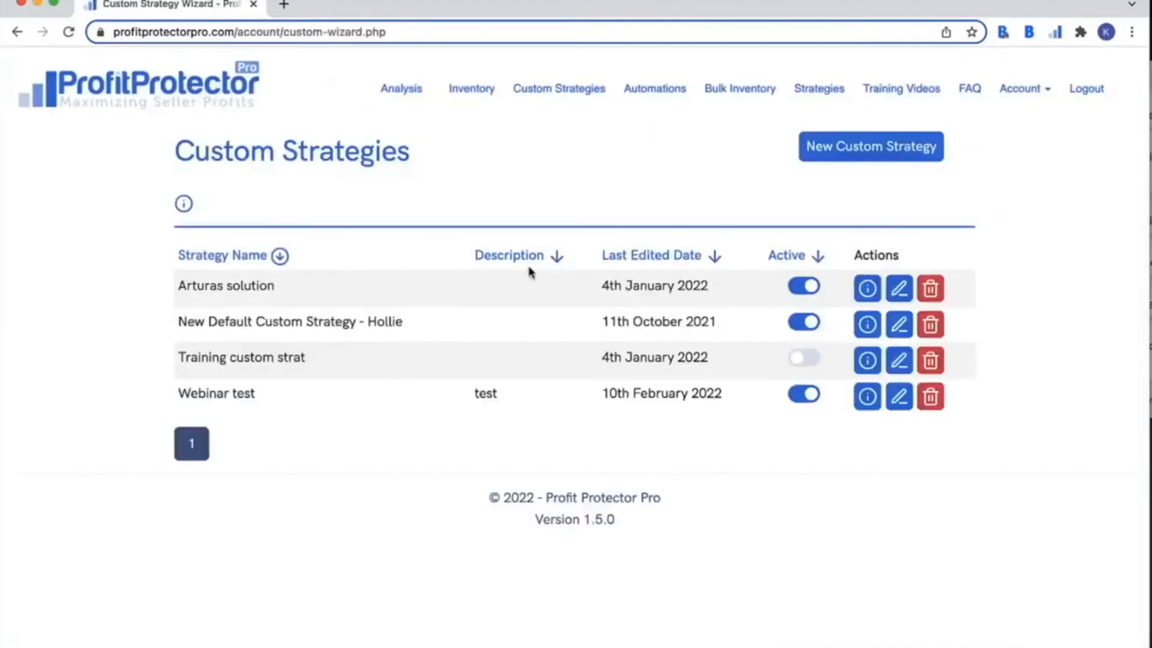
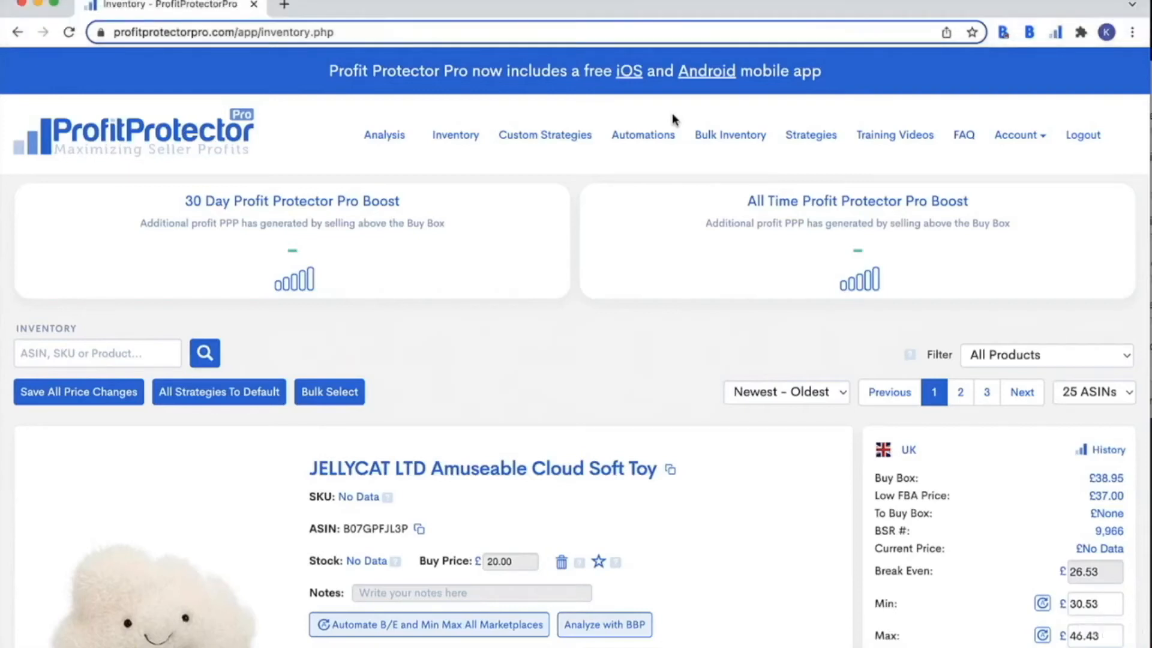
{"action": "left_click", "coordinate": [645, 135]}
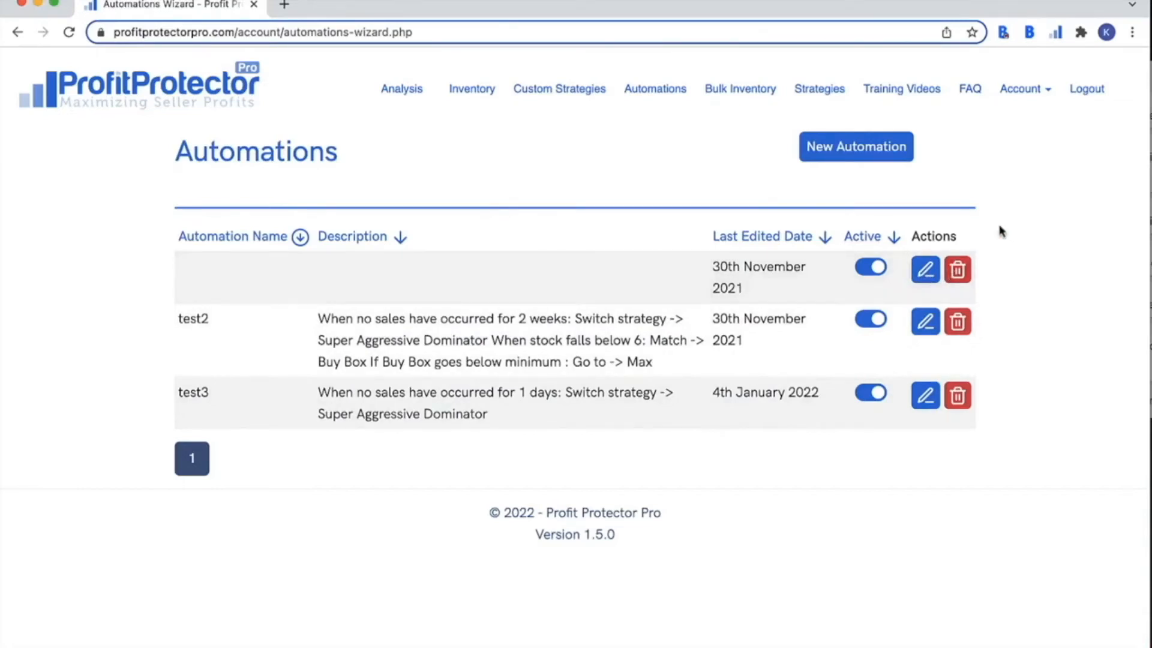
- Start a new automation using the Wizard setup method
{"action": "left_click", "coordinate": [870, 153]}
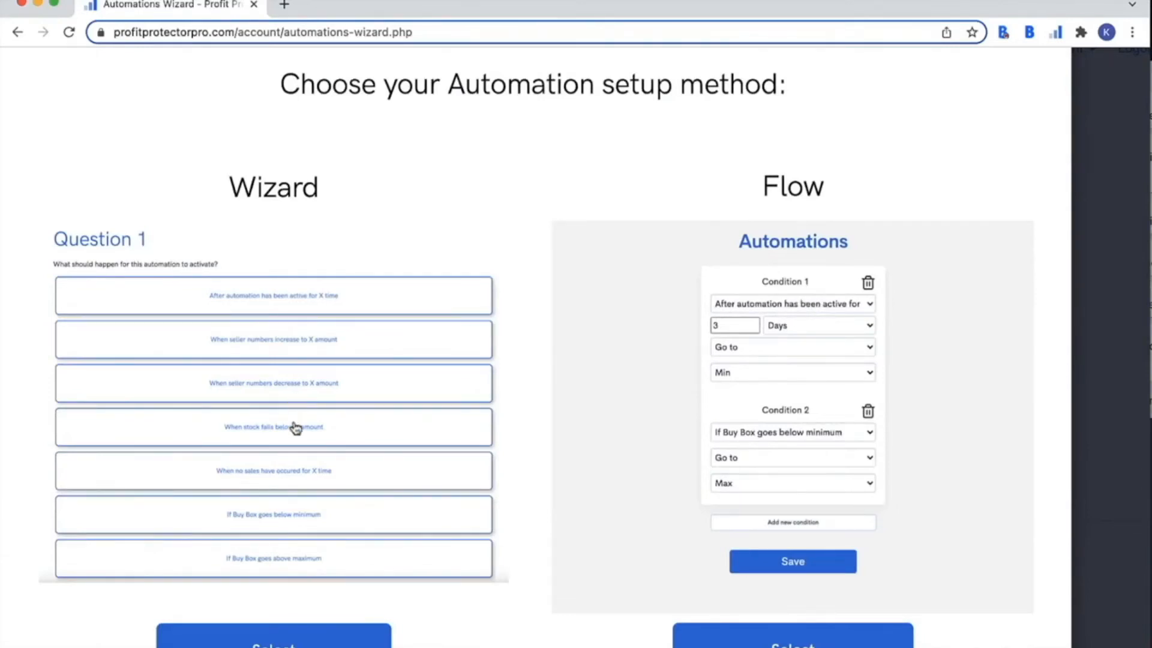
{"action": "scroll", "coordinate": [442, 355], "scroll_direction": "down", "scroll_amount": 3}
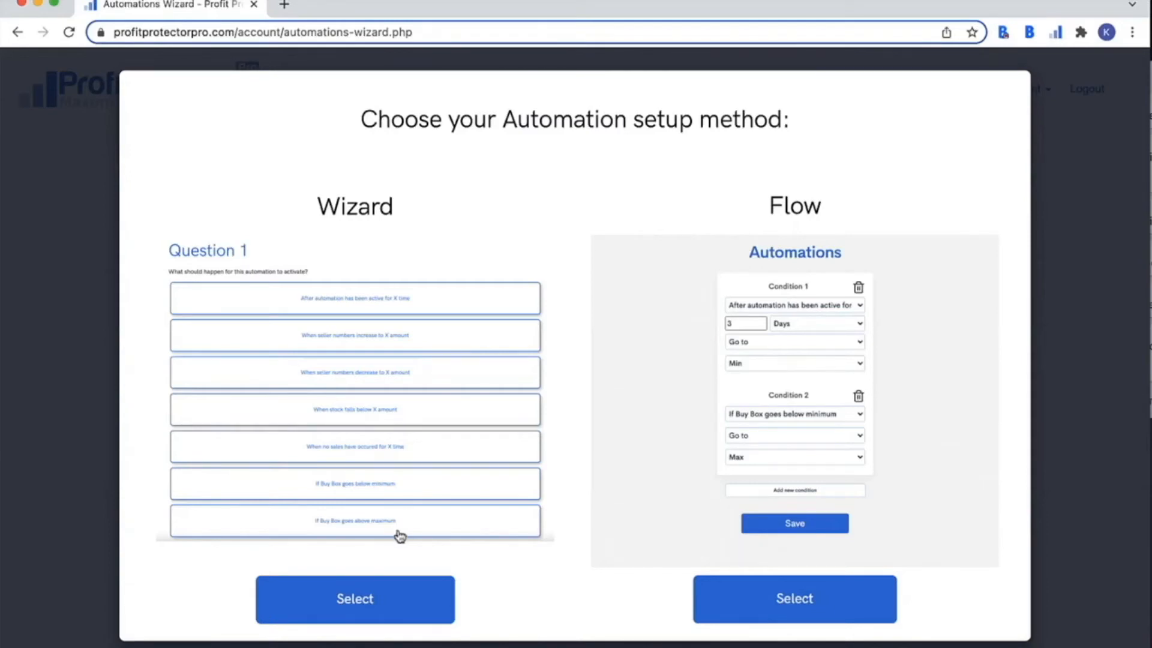
{"action": "left_click", "coordinate": [394, 603]}
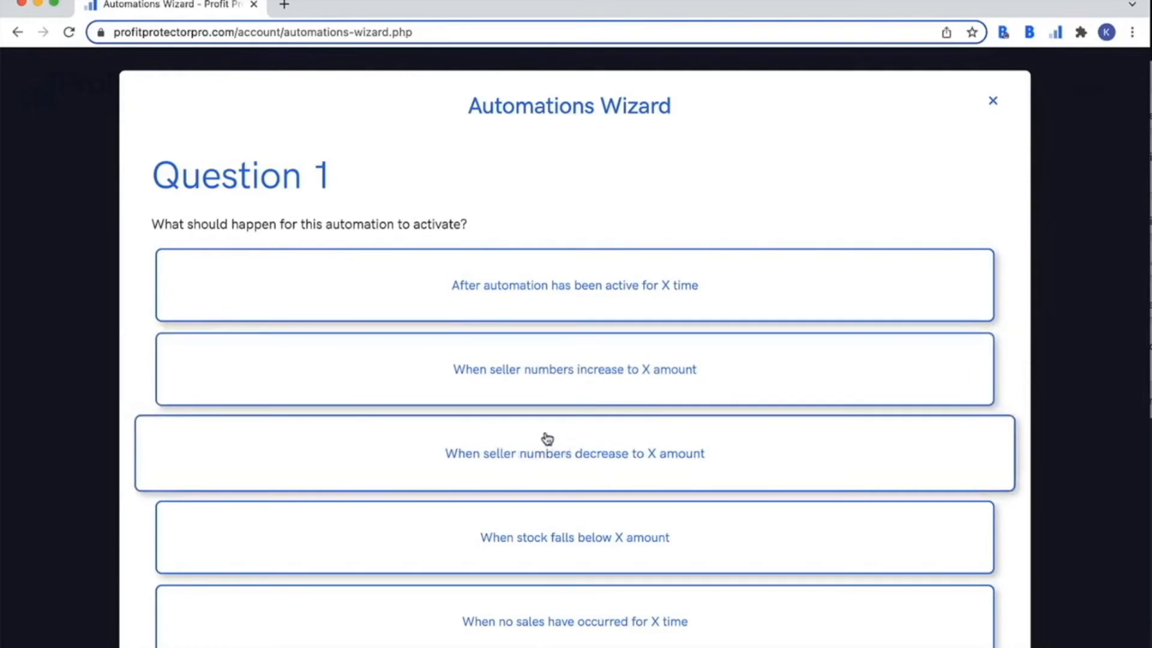
- Set the automation's first condition to activate after the automation has been active for 3 months
{"action": "scroll", "coordinate": [546, 439], "scroll_direction": "down", "scroll_amount": 3}
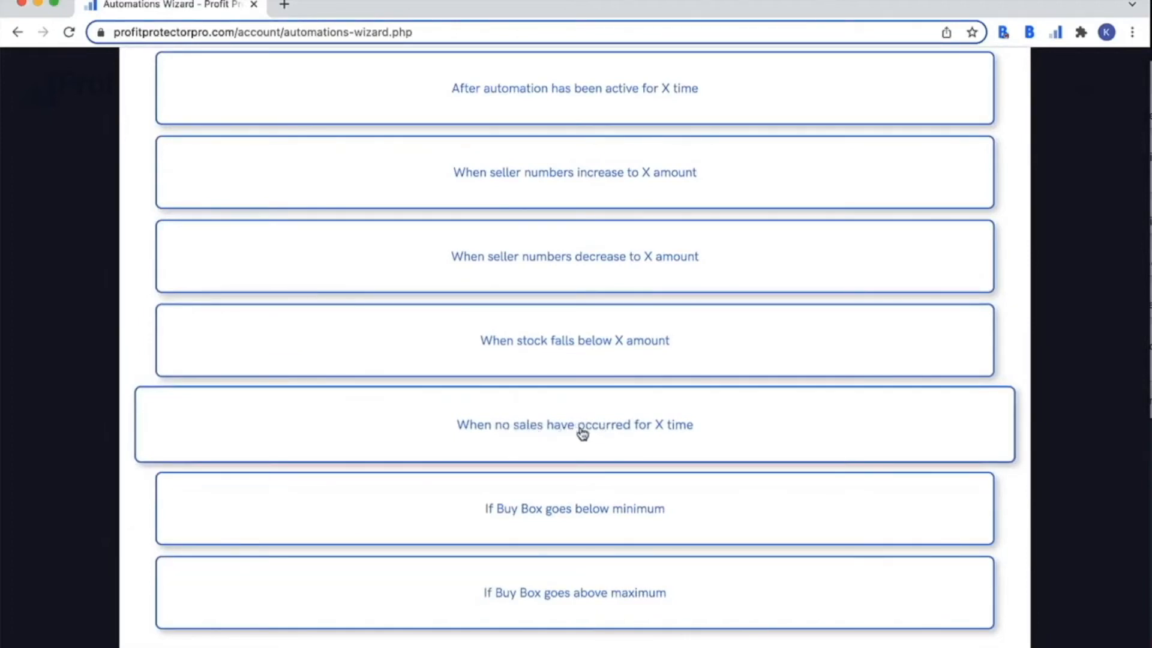
{"action": "scroll", "coordinate": [582, 433], "scroll_direction": "down", "scroll_amount": 1}
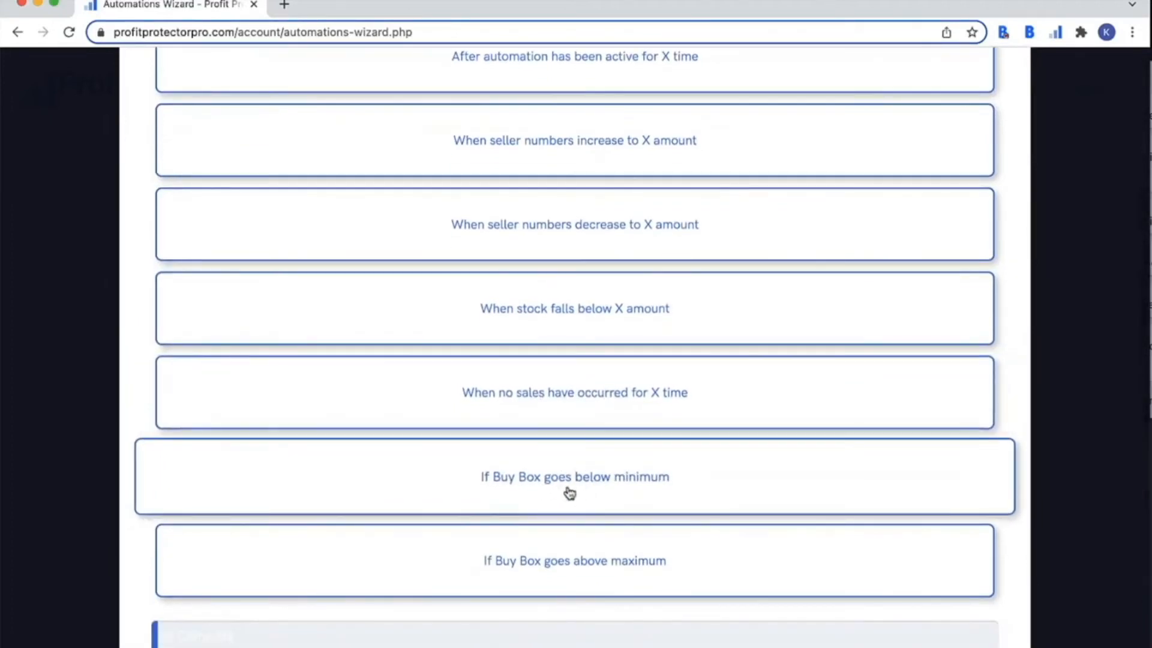
{"action": "scroll", "coordinate": [551, 543], "scroll_direction": "up", "scroll_amount": 3}
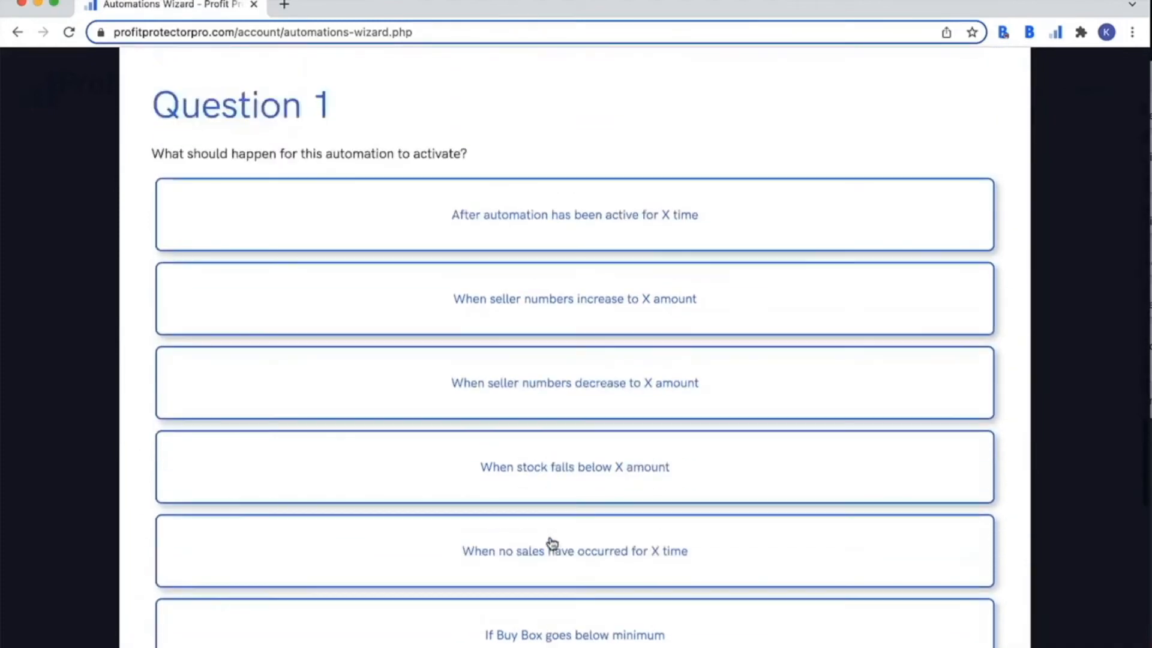
{"action": "scroll", "coordinate": [552, 543], "scroll_direction": "up", "scroll_amount": 2}
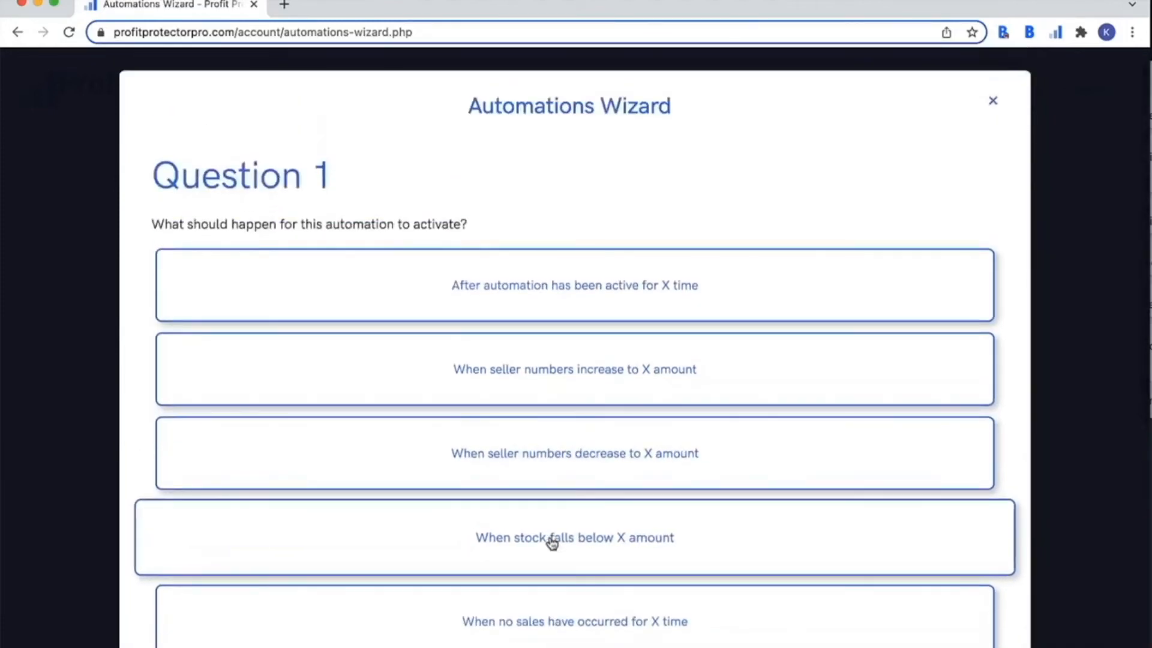
{"action": "left_click", "coordinate": [593, 300]}
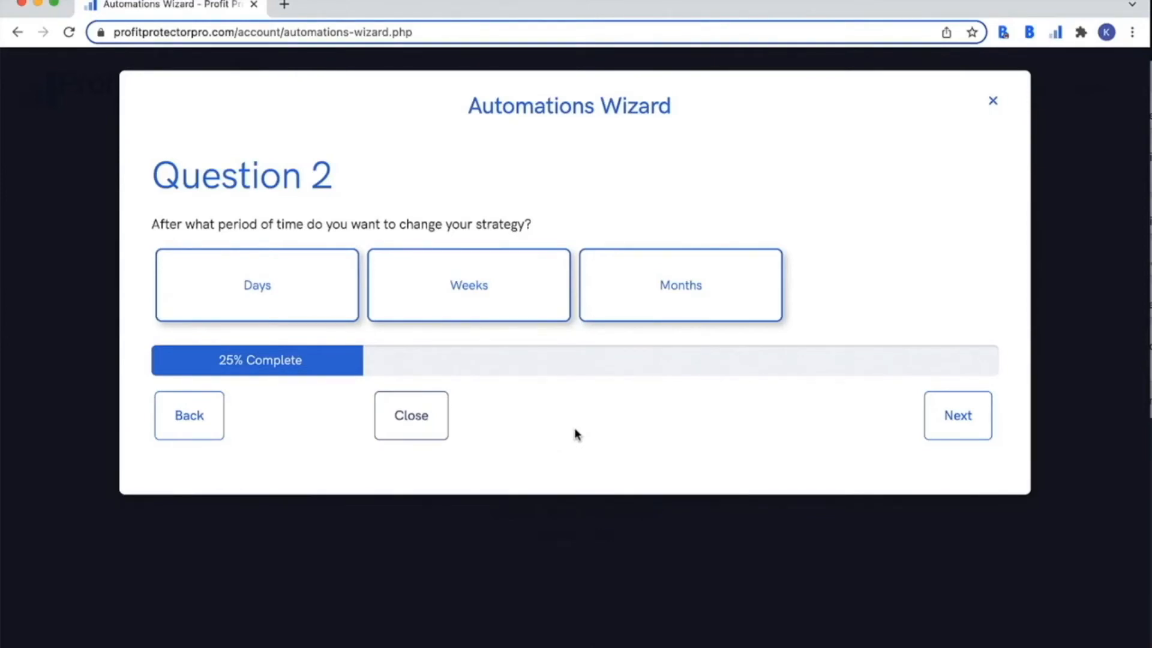
{"action": "left_click", "coordinate": [631, 312]}
{"action": "left_click", "coordinate": [630, 296]}
{"action": "type", "text": "3"}
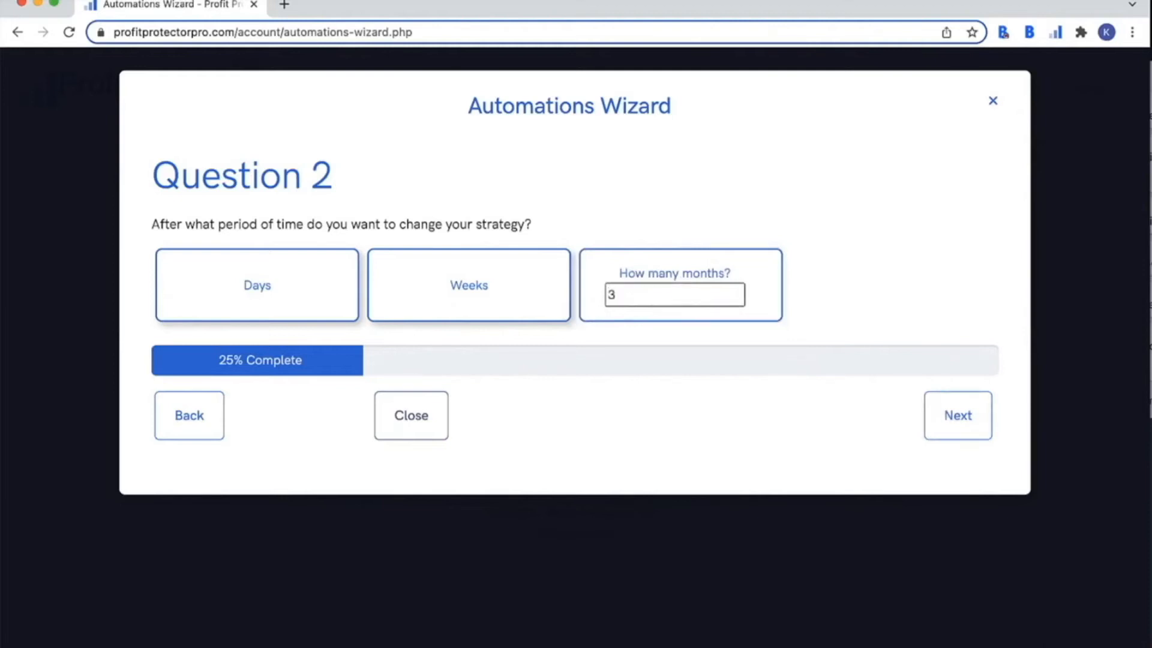
{"action": "left_click", "coordinate": [941, 420]}
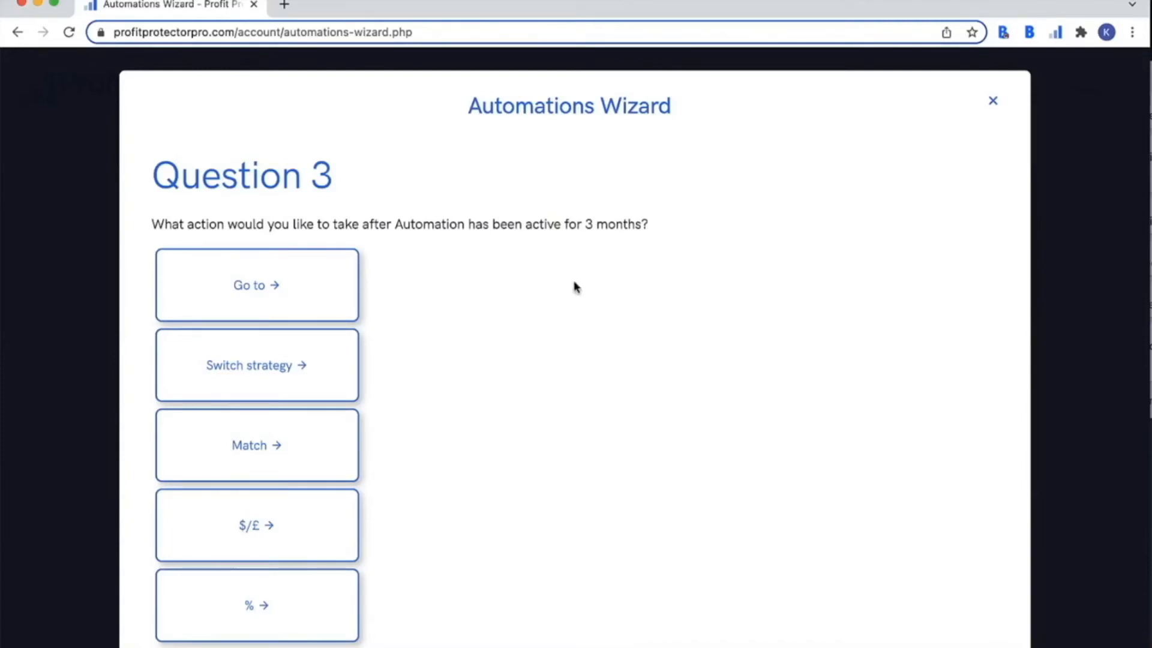
- Look through the Question 3 action options under Go to, Switch strategy, Match, $/£ and %, including the % Over choices
{"action": "left_click", "coordinate": [305, 279]}
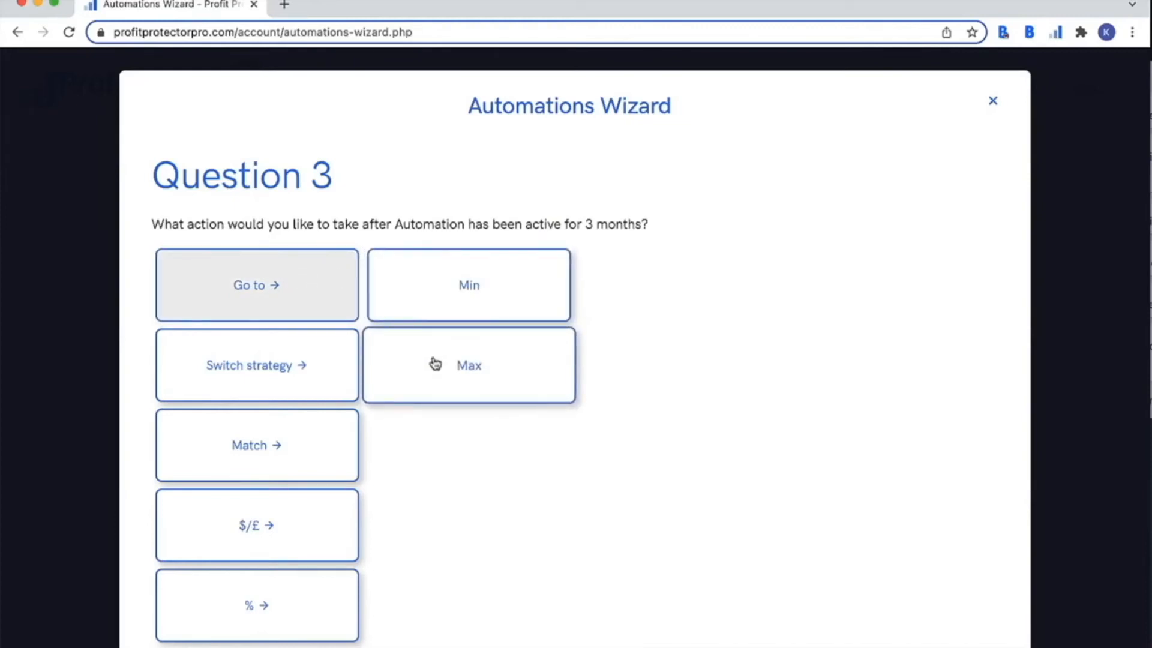
{"action": "left_click", "coordinate": [321, 373]}
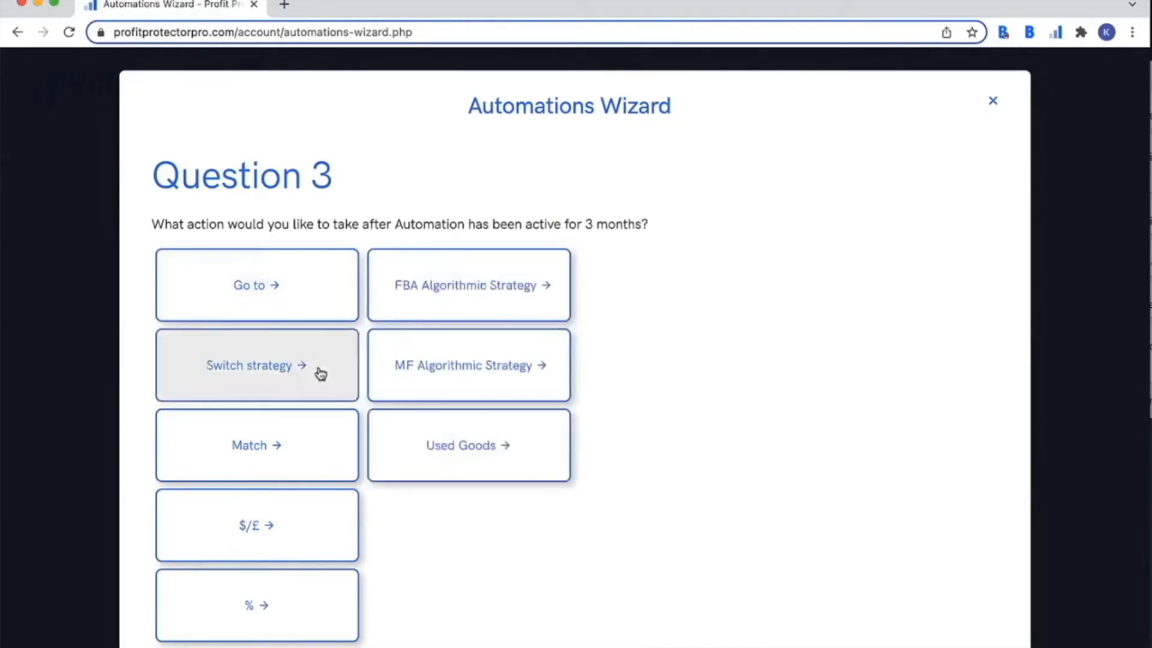
{"action": "left_click", "coordinate": [313, 441]}
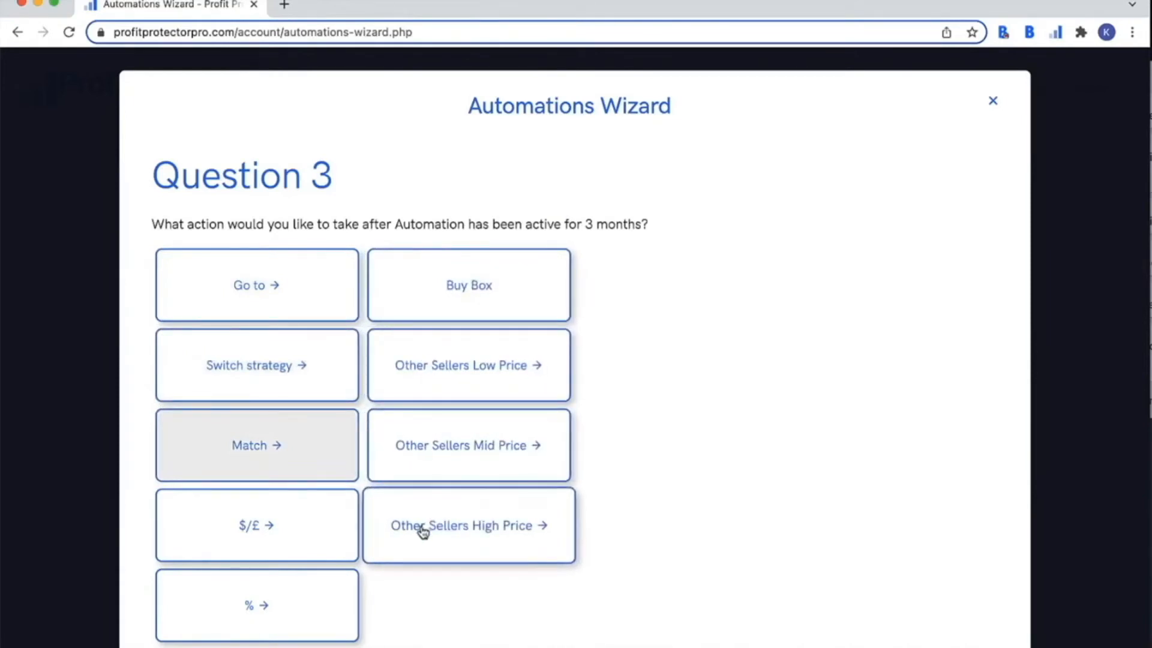
{"action": "left_click", "coordinate": [315, 530]}
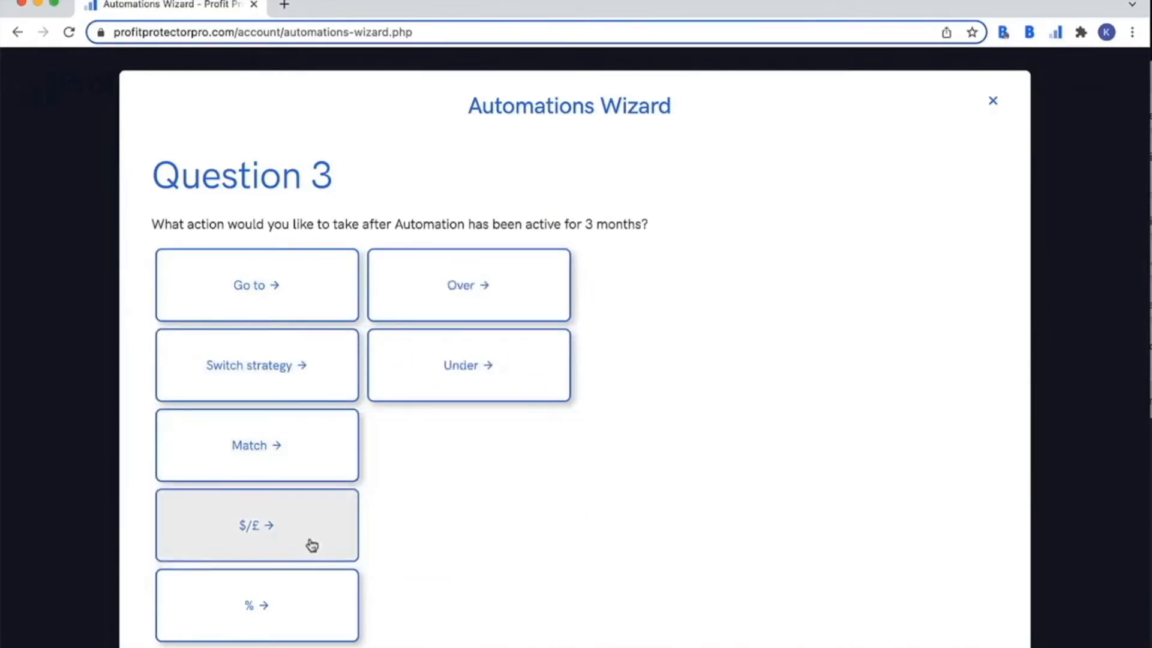
{"action": "left_click", "coordinate": [298, 610]}
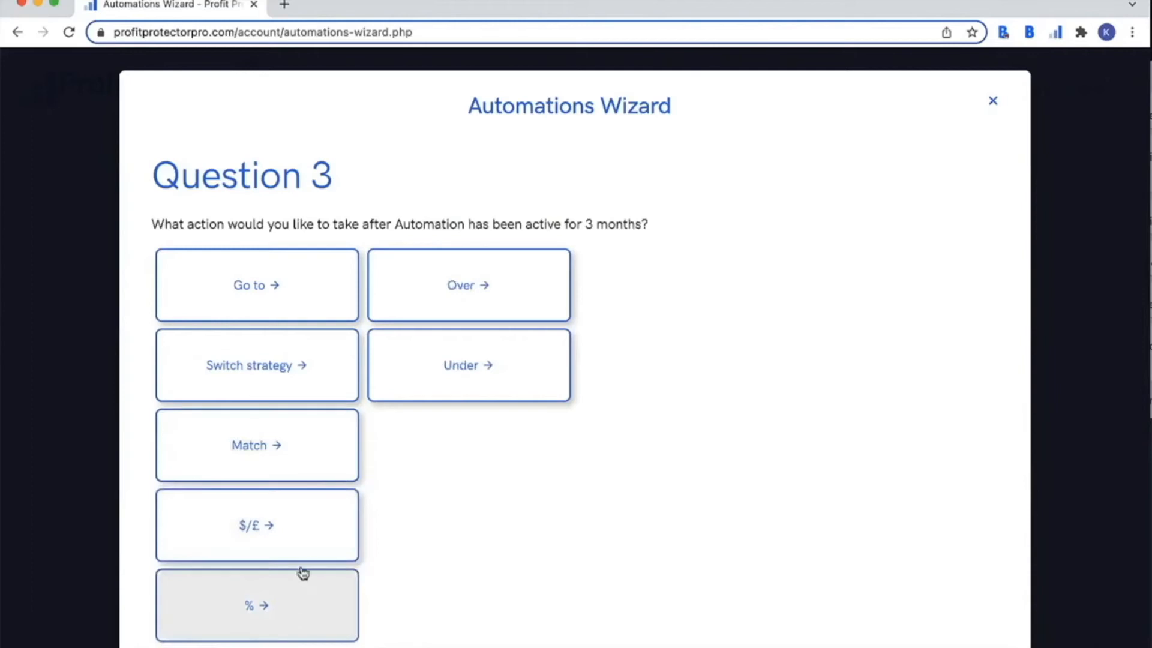
{"action": "left_click", "coordinate": [453, 318]}
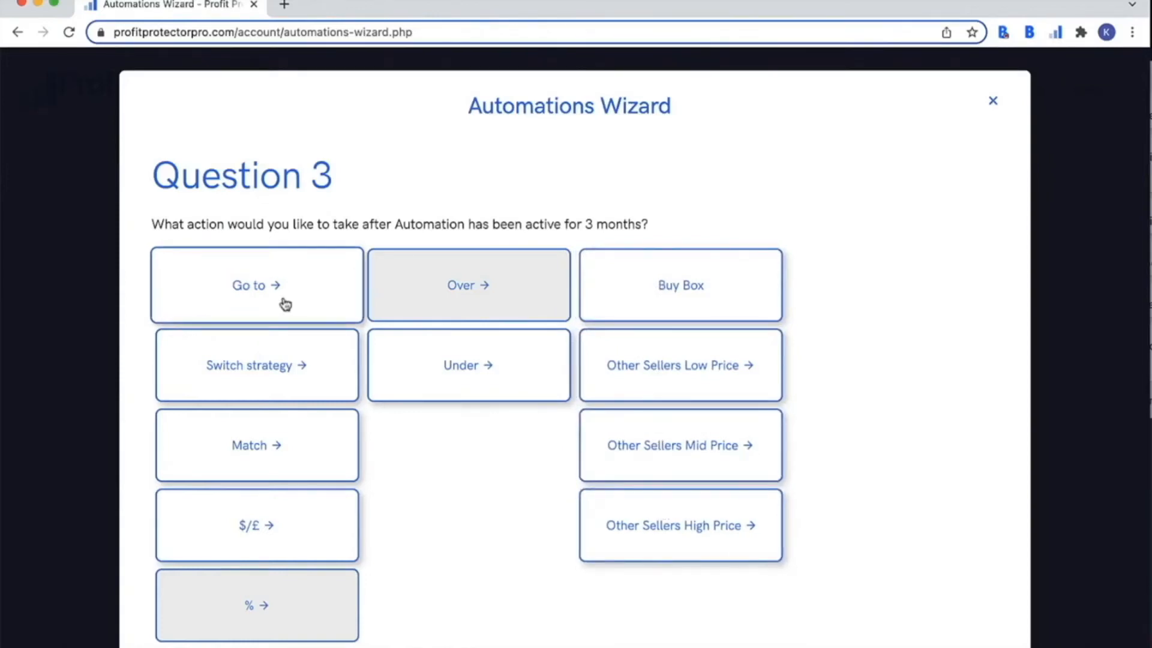
- Set the 3-month condition's action to switch to the FBA Algorithmic Strategy Cautious Sales Enhancer
{"action": "left_click", "coordinate": [279, 369]}
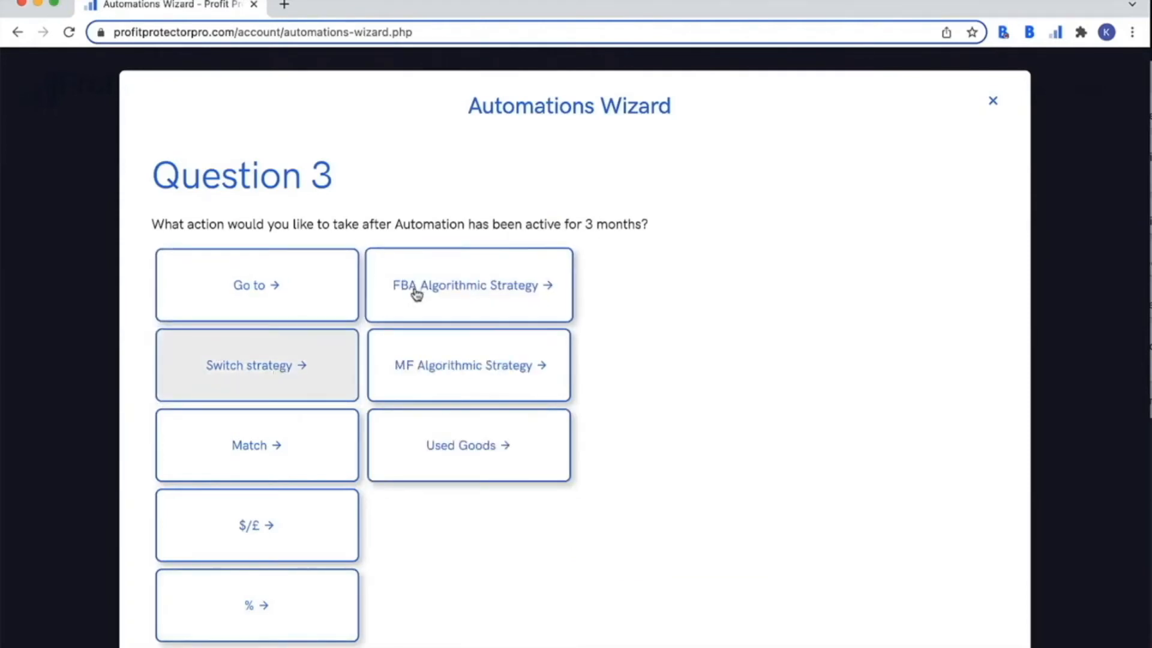
{"action": "left_click", "coordinate": [427, 305]}
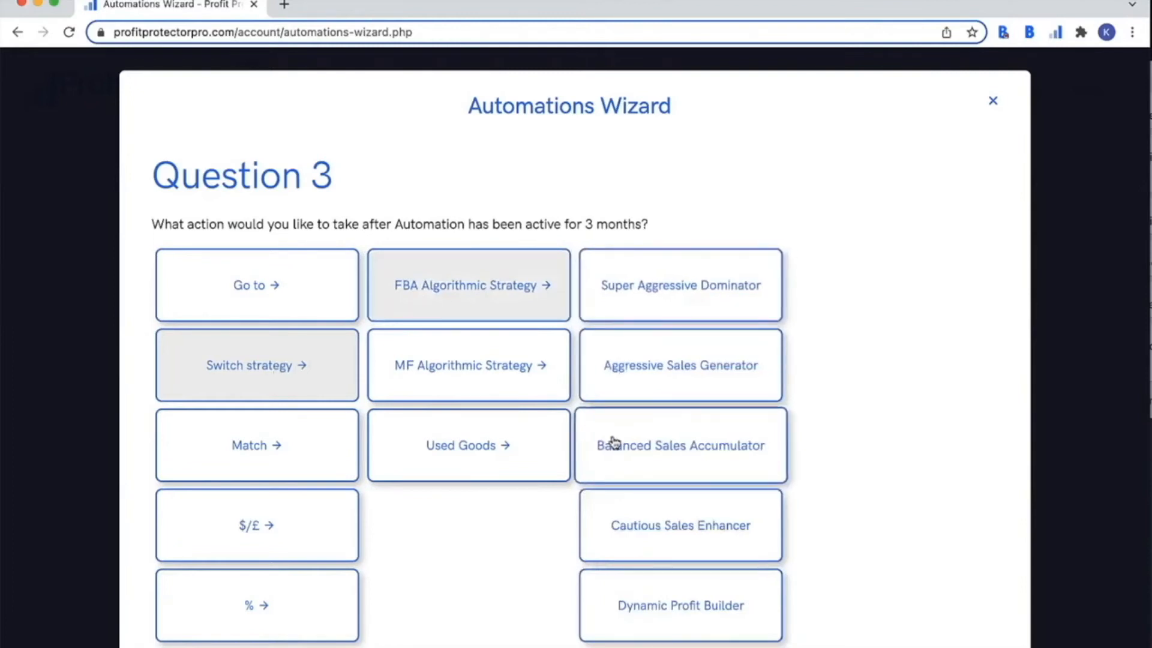
{"action": "left_click", "coordinate": [624, 536]}
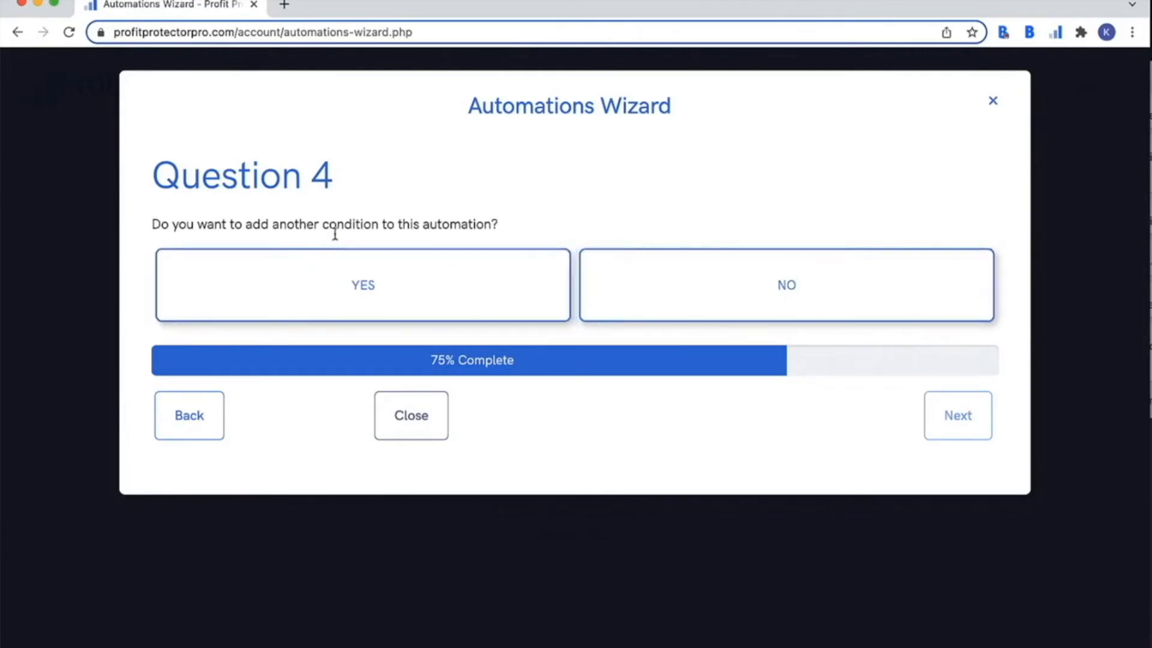
- Add a second condition that goes to Max when seller numbers increase to 7
{"action": "left_click", "coordinate": [390, 279]}
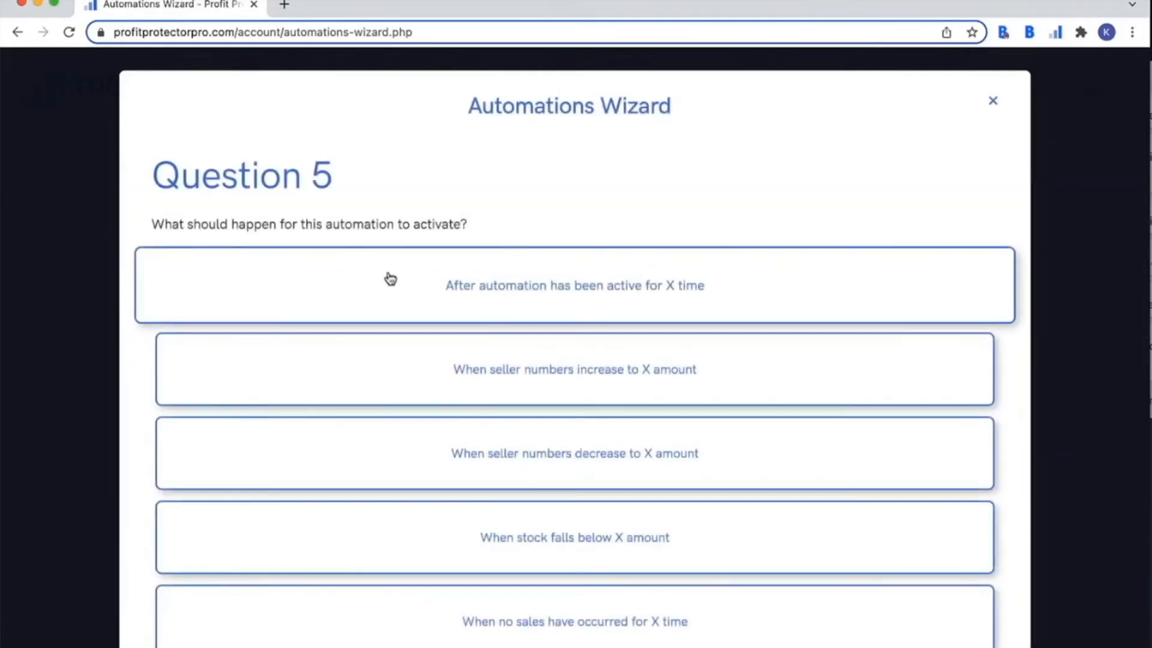
{"action": "scroll", "coordinate": [391, 279], "scroll_direction": "down", "scroll_amount": 5}
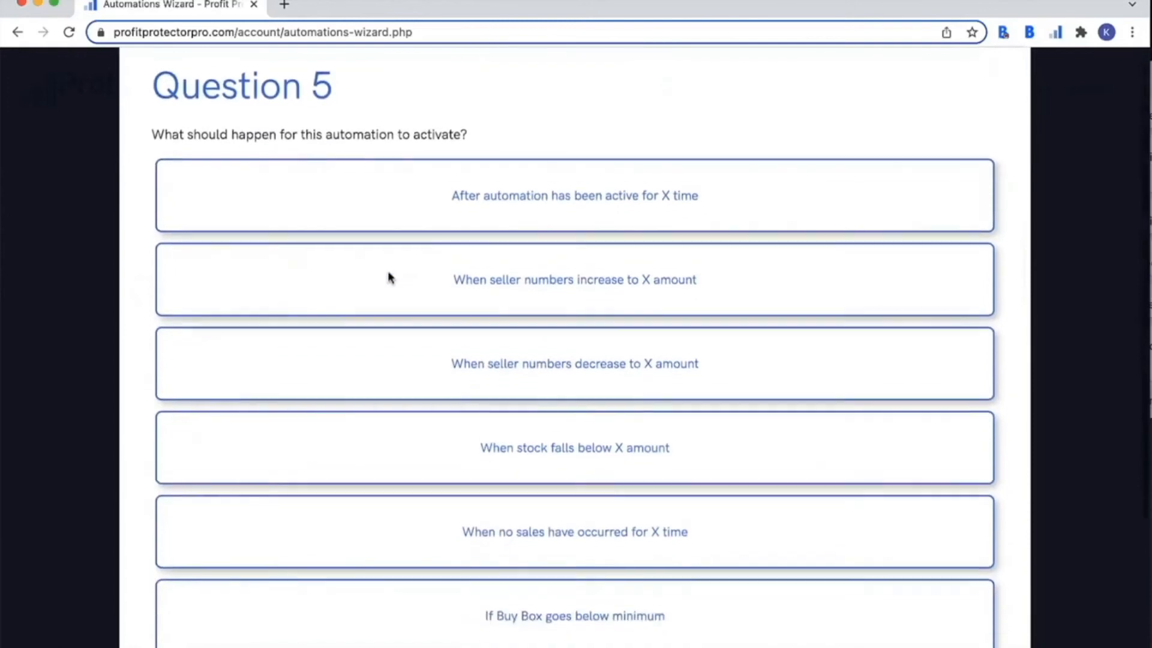
{"action": "scroll", "coordinate": [390, 278], "scroll_direction": "down", "scroll_amount": 2}
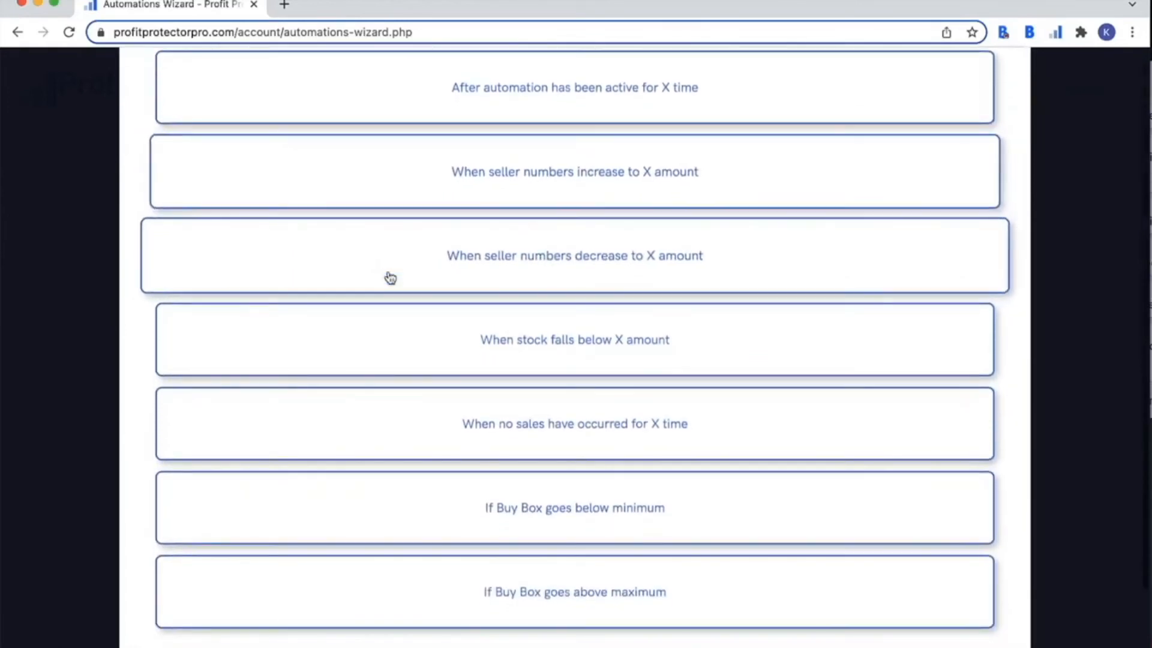
{"action": "scroll", "coordinate": [390, 277], "scroll_direction": "down", "scroll_amount": 1}
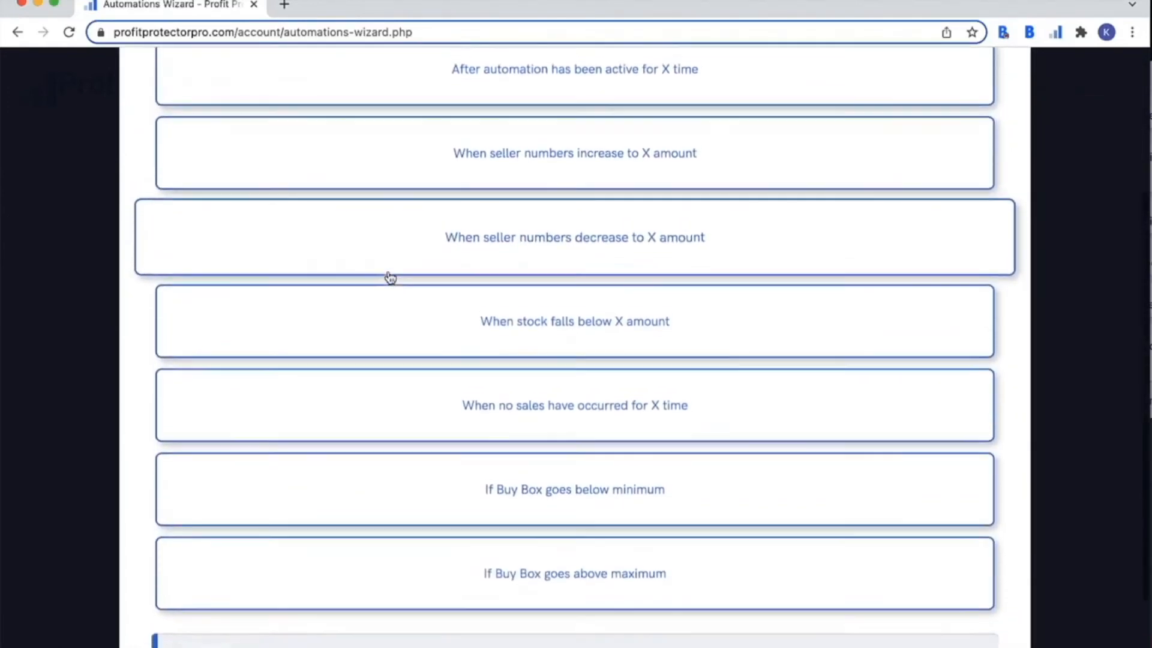
{"action": "scroll", "coordinate": [389, 278], "scroll_direction": "up", "scroll_amount": 1}
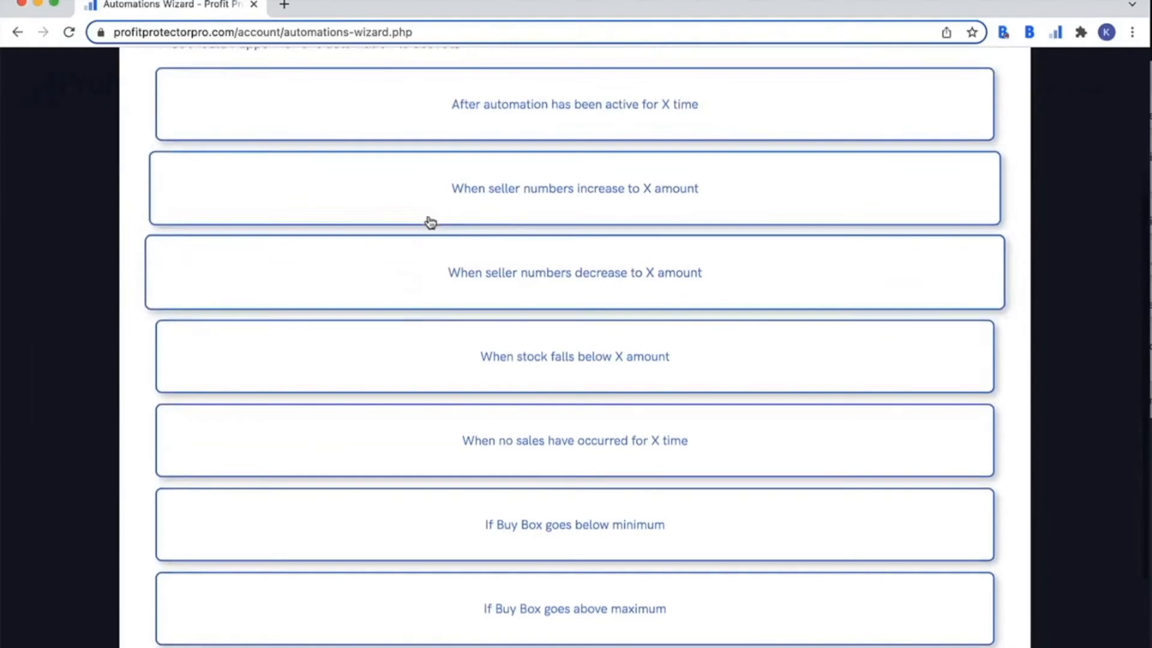
{"action": "left_click", "coordinate": [513, 191]}
{"action": "left_click", "coordinate": [282, 298]}
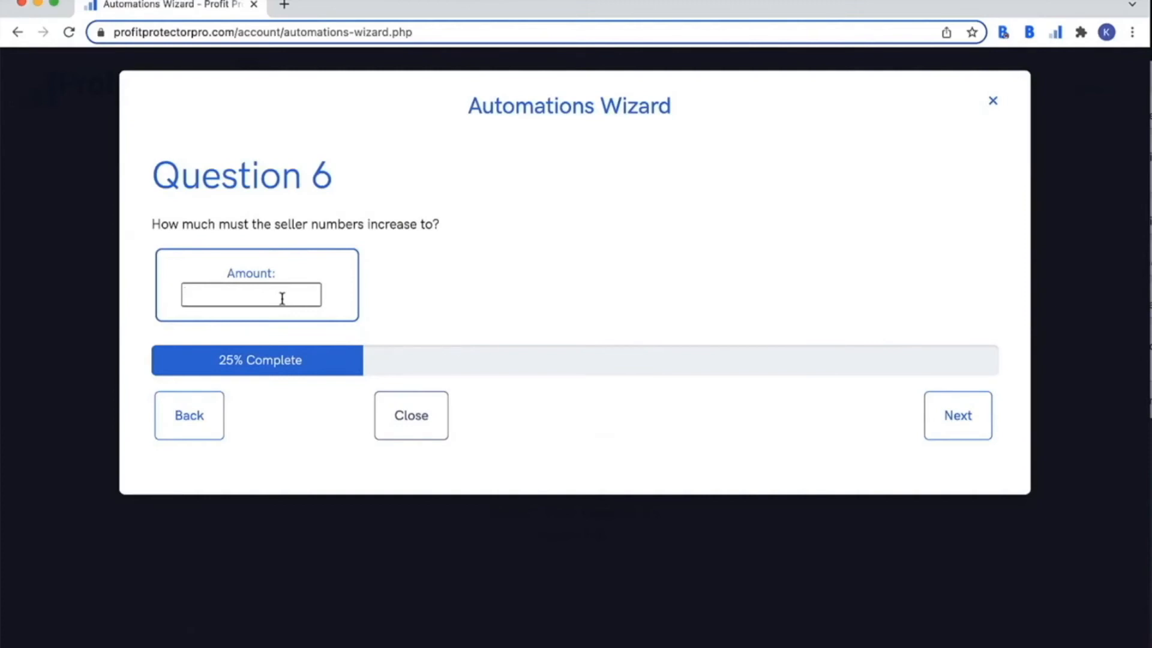
{"action": "type", "text": "7"}
{"action": "left_click", "coordinate": [952, 417]}
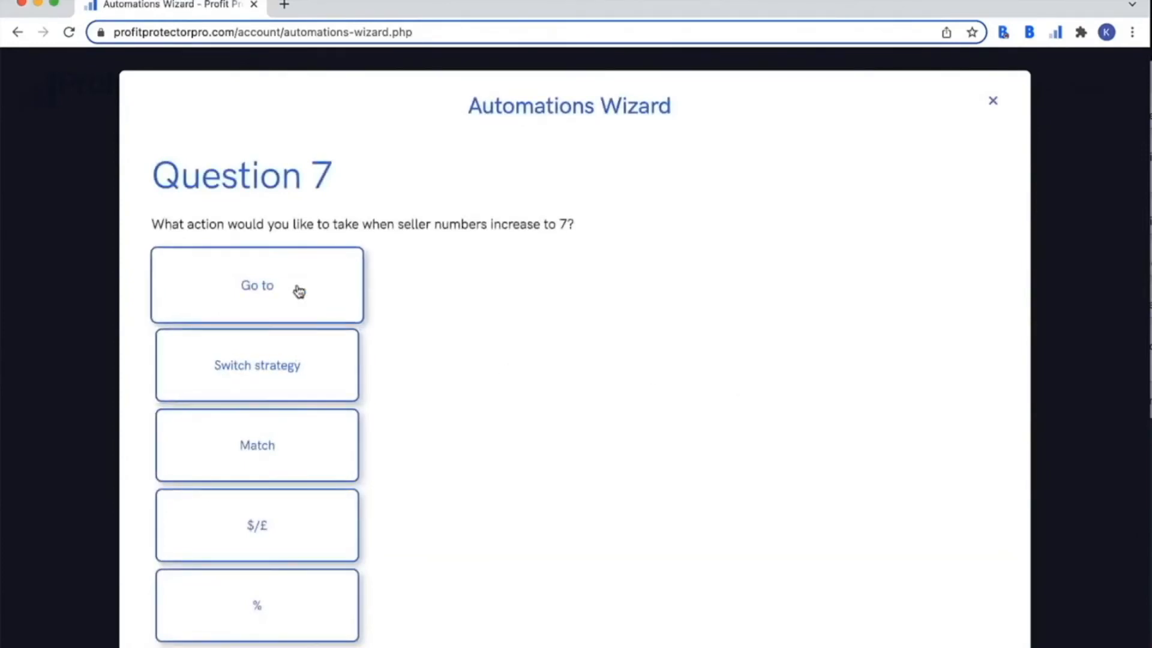
{"action": "left_click", "coordinate": [299, 291]}
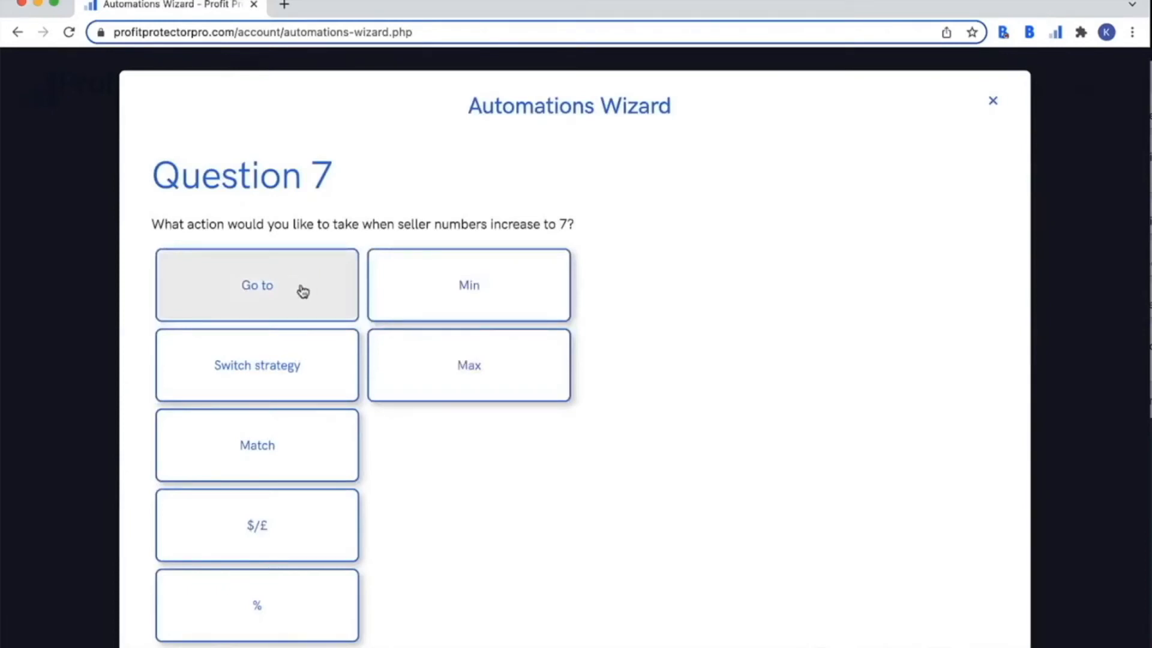
{"action": "left_click", "coordinate": [411, 363]}
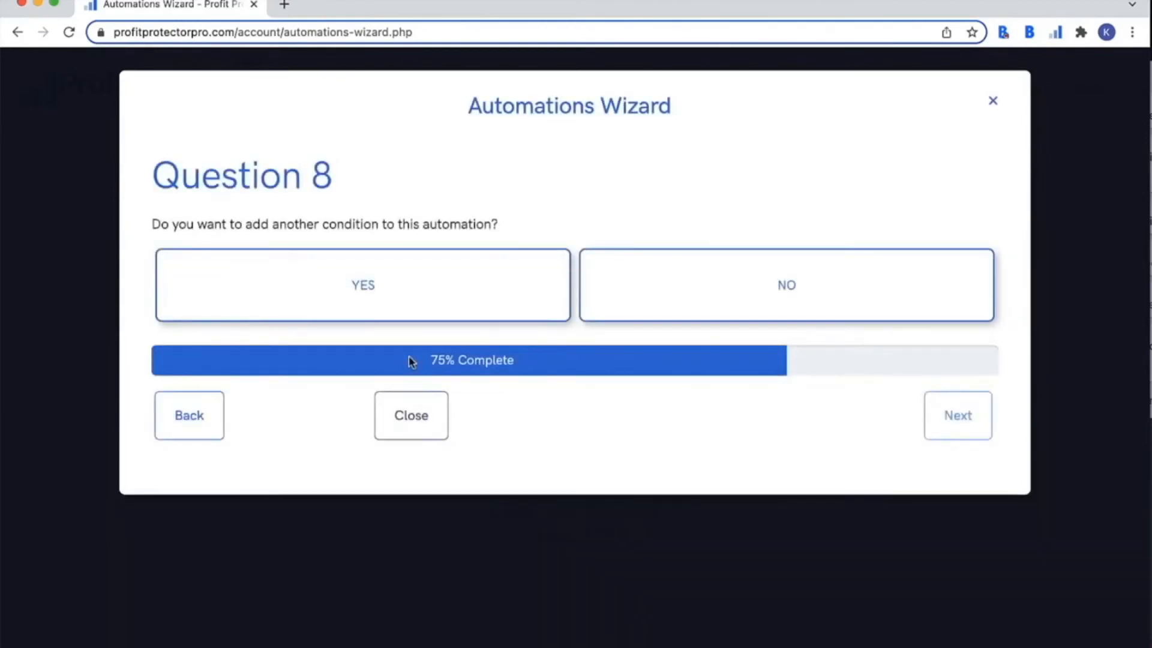
- Add a third condition to the automation that activates when stock falls below 3
{"action": "left_click", "coordinate": [372, 285]}
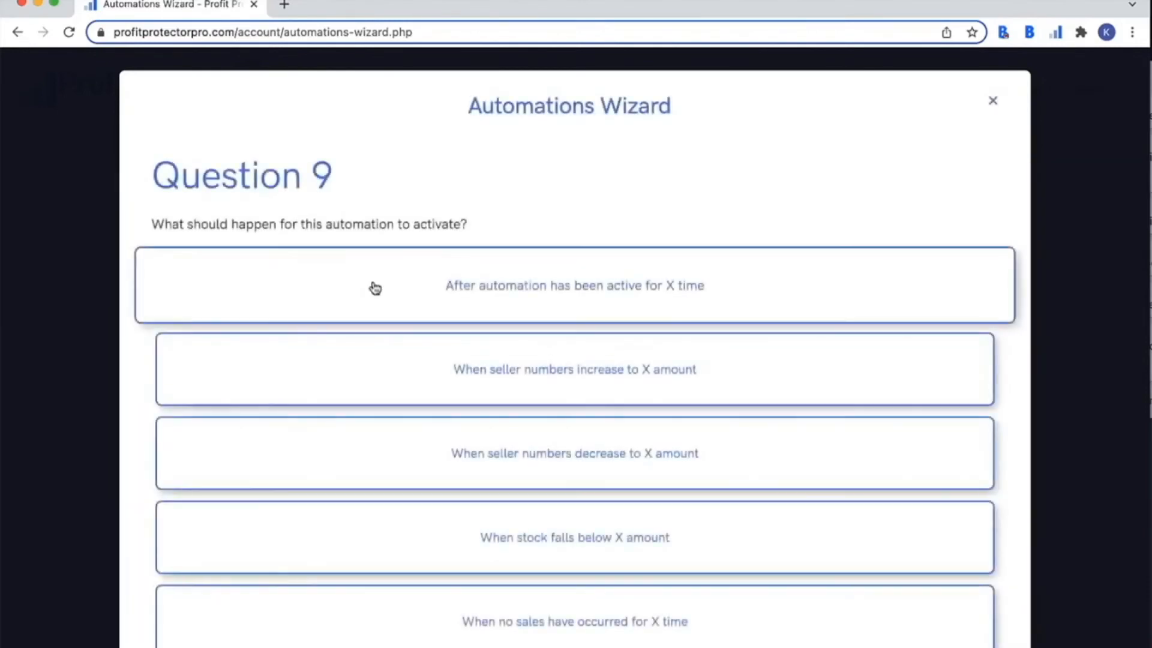
{"action": "scroll", "coordinate": [396, 378], "scroll_direction": "down", "scroll_amount": 3}
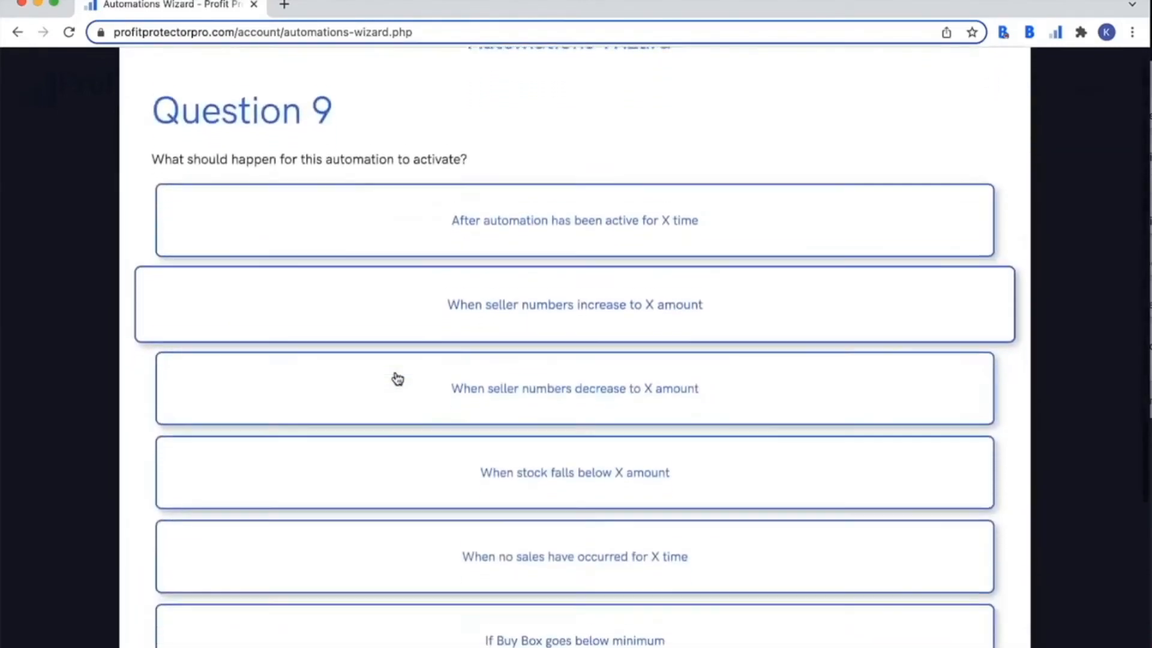
{"action": "scroll", "coordinate": [396, 378], "scroll_direction": "down", "scroll_amount": 2}
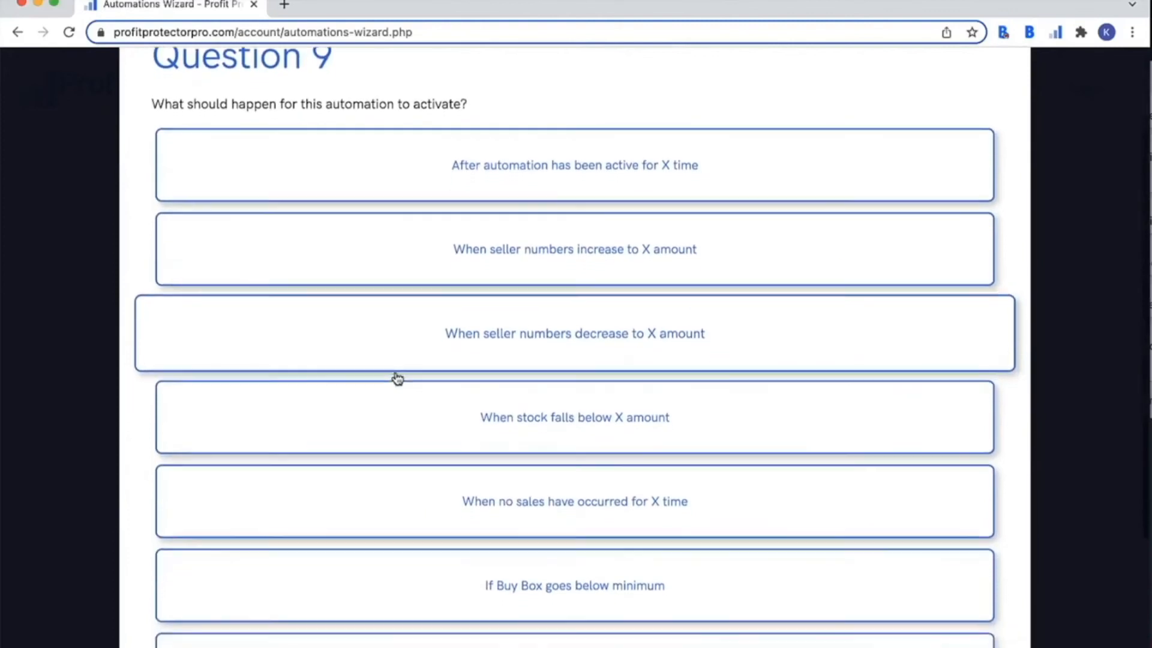
{"action": "scroll", "coordinate": [453, 405], "scroll_direction": "down", "scroll_amount": 2}
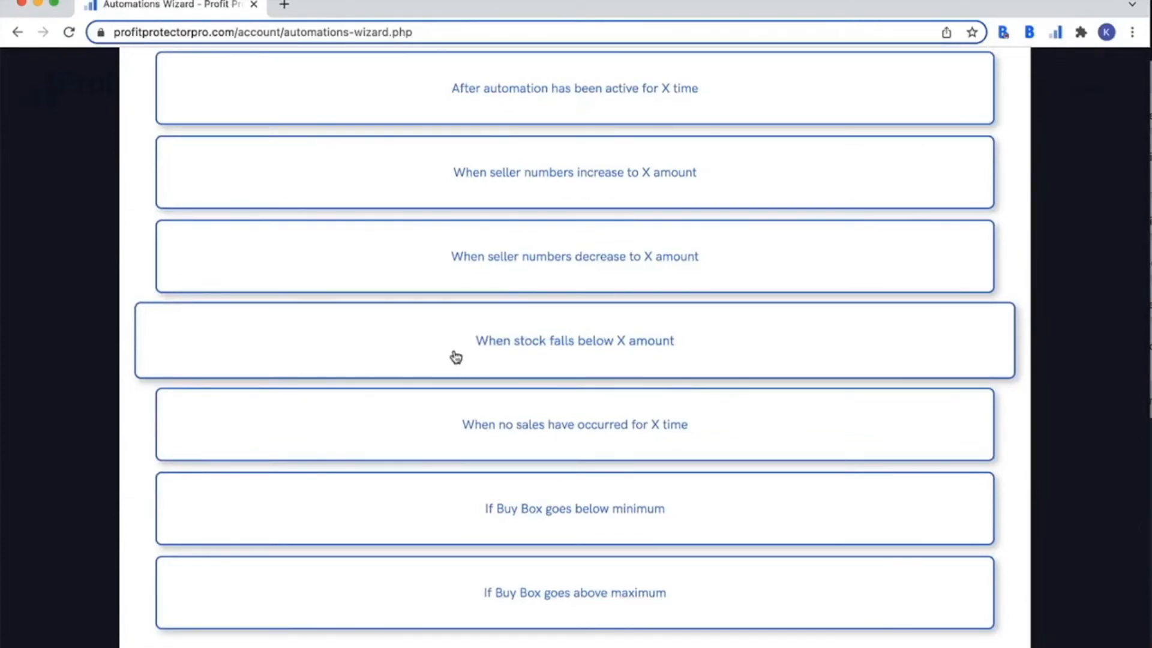
{"action": "left_click", "coordinate": [496, 346]}
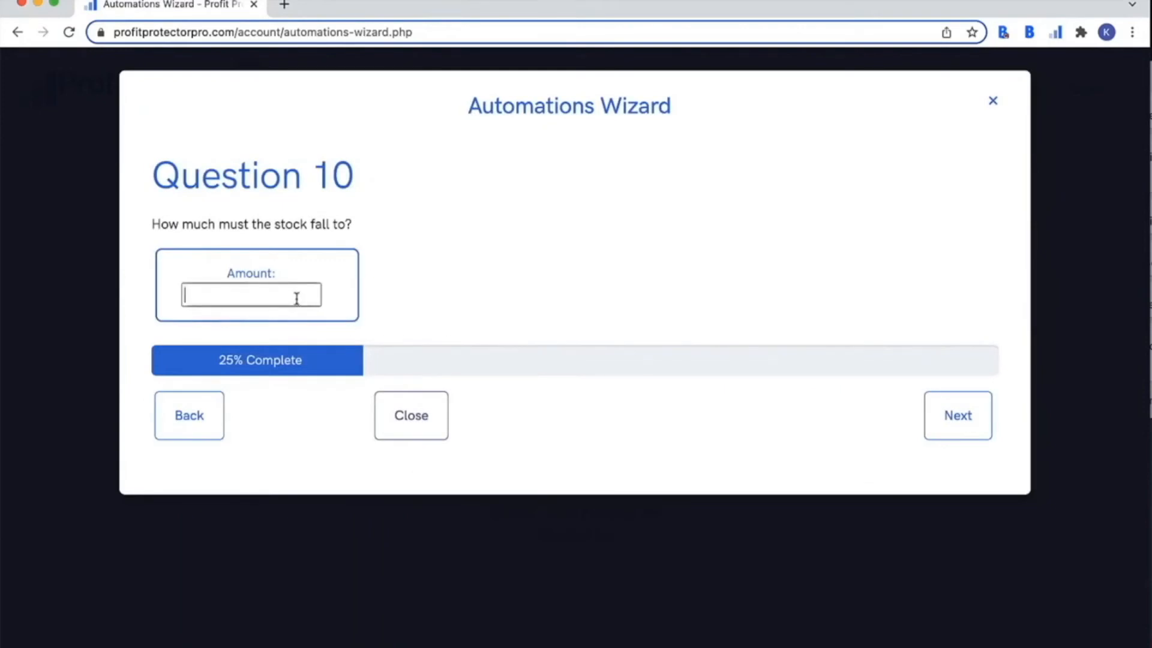
{"action": "type", "text": "5"}
{"action": "left_click", "coordinate": [933, 415]}
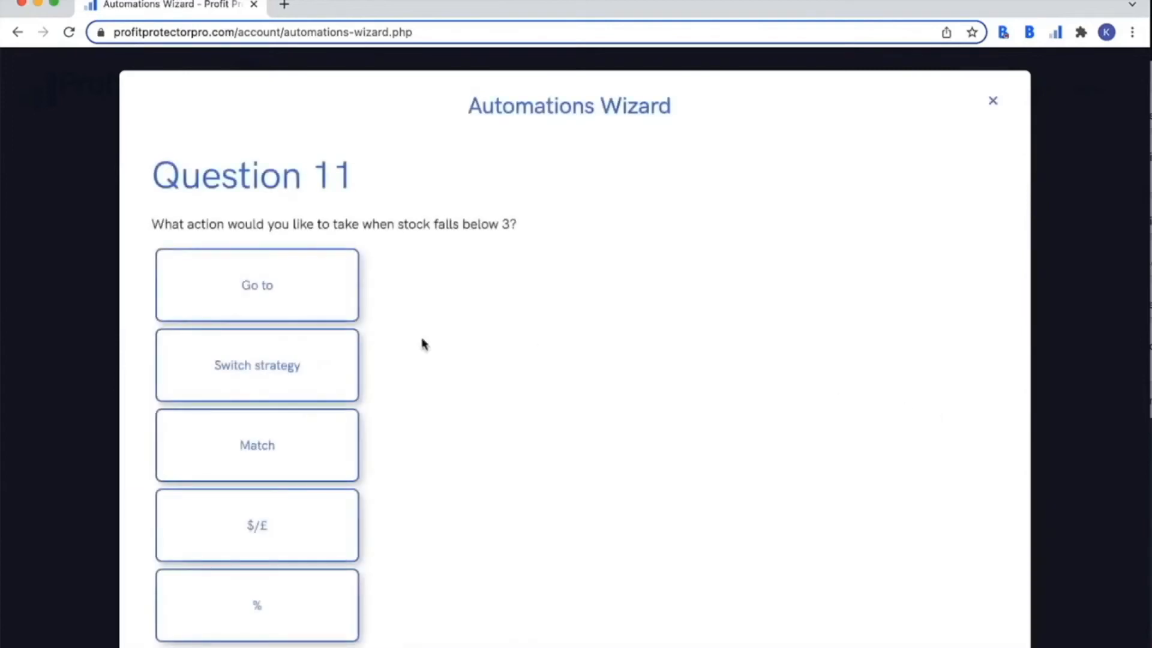
- Set the stock condition's action to switch to the FBA Algorithmic Strategy Super Aggressive Dominator
{"action": "left_click", "coordinate": [299, 381]}
{"action": "left_click", "coordinate": [438, 290]}
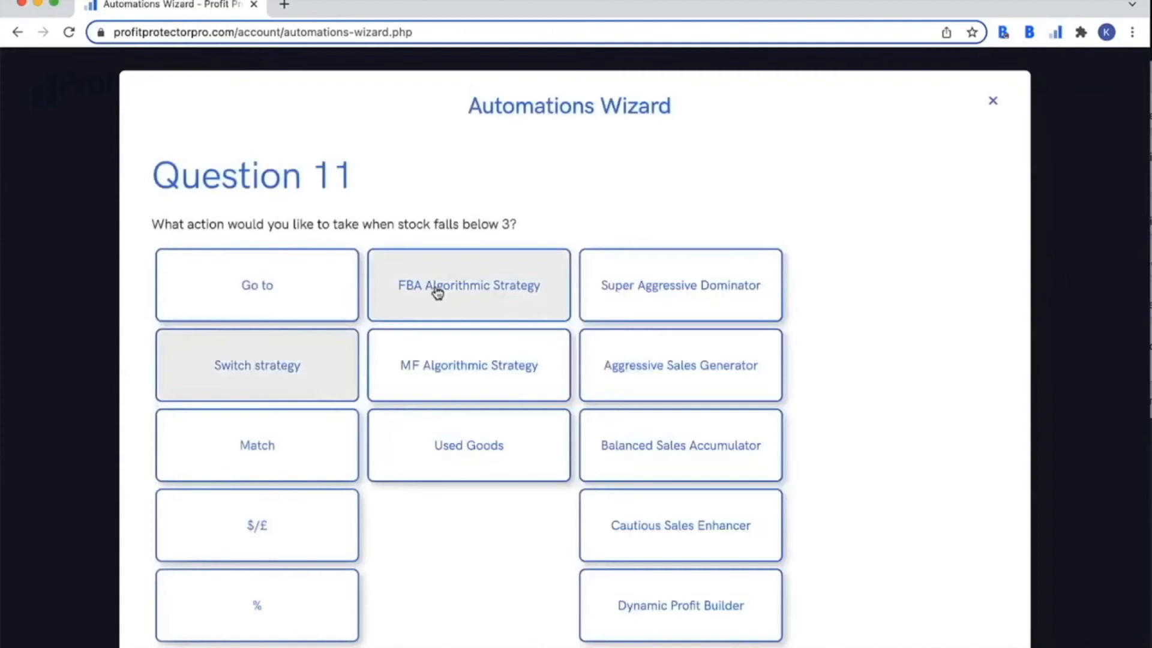
{"action": "left_click", "coordinate": [649, 289]}
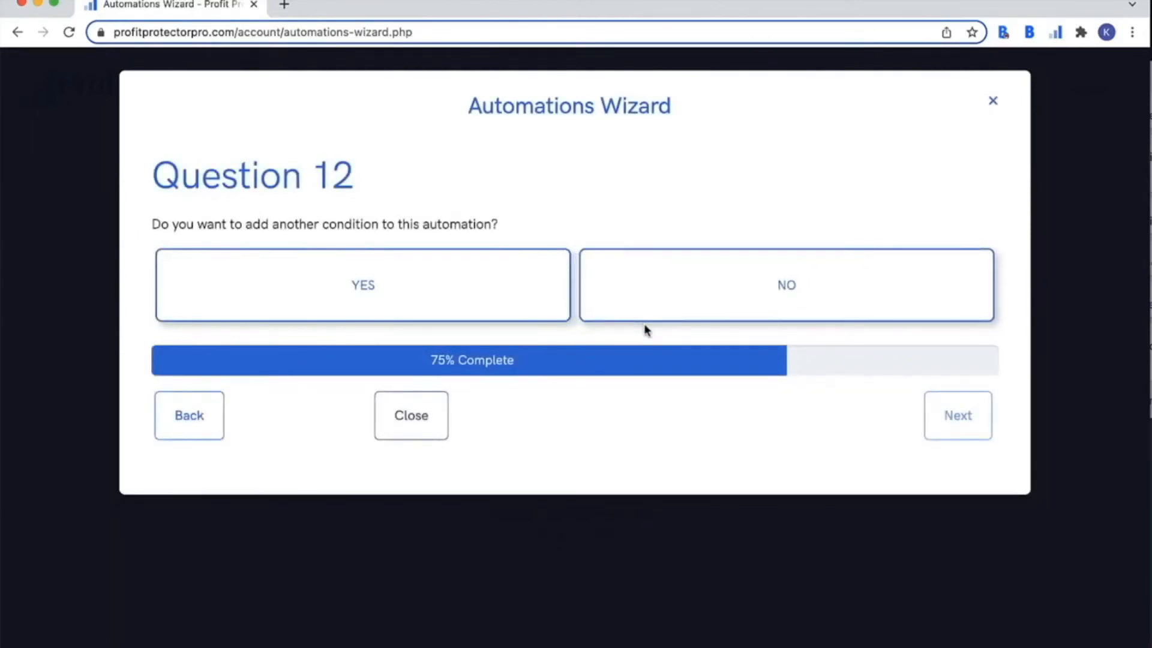
- Decline adding another condition and name the automation "webinar automation"
{"action": "left_click", "coordinate": [695, 290]}
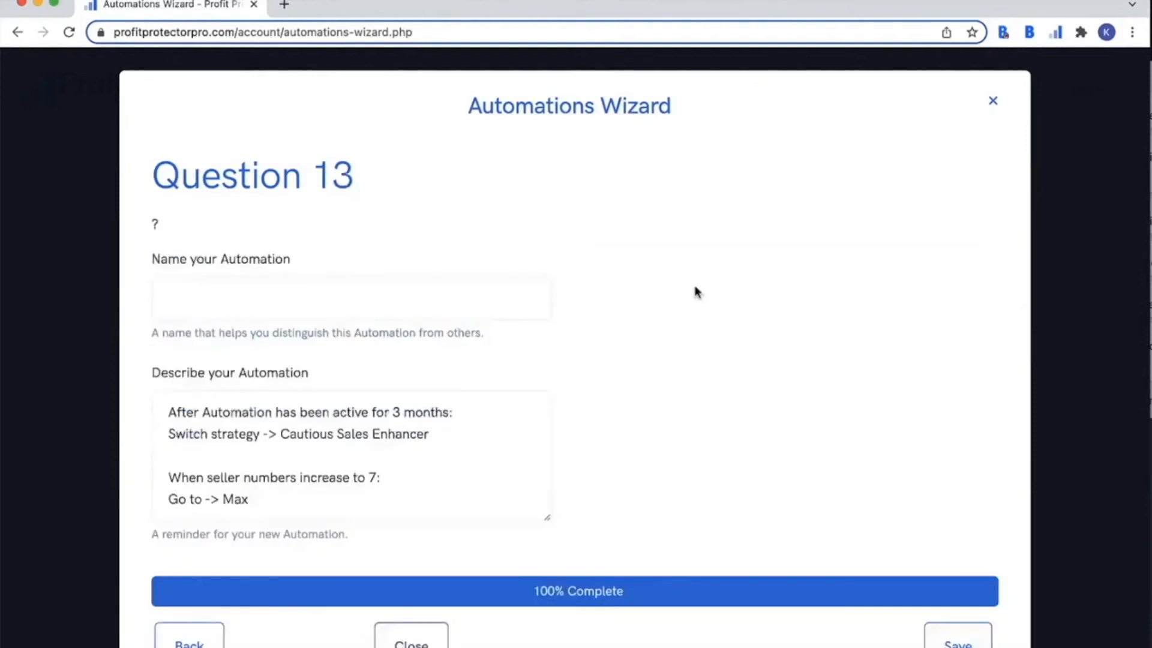
{"action": "scroll", "coordinate": [682, 322], "scroll_direction": "down", "scroll_amount": 2}
{"action": "left_click", "coordinate": [290, 225]}
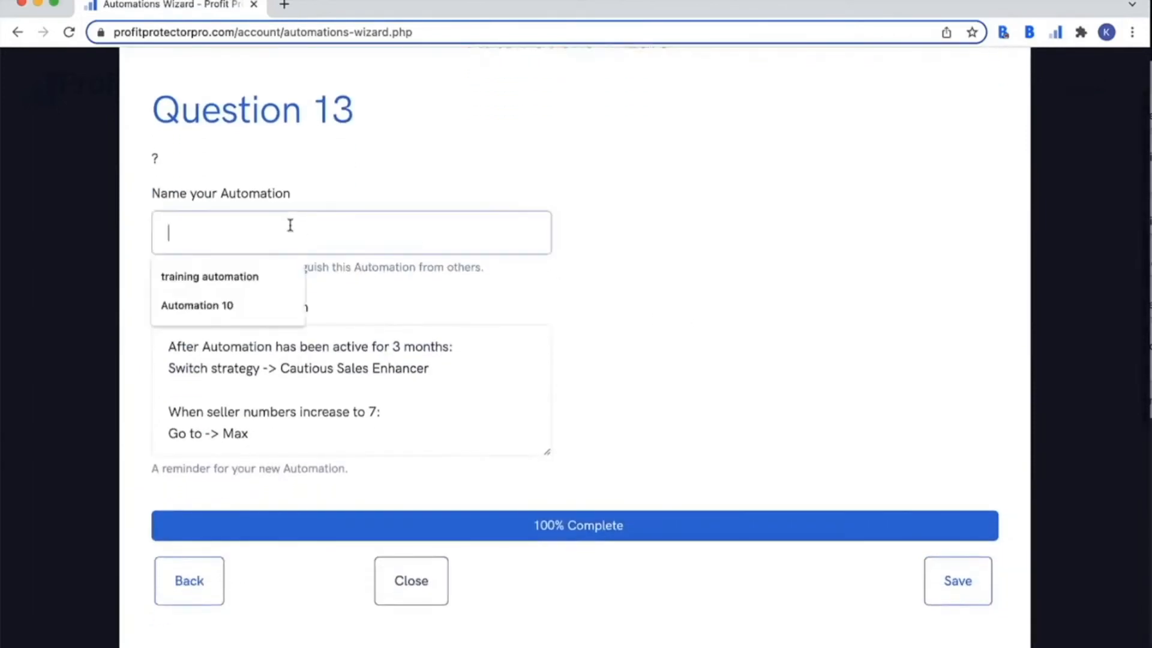
{"action": "type", "text": "webinar"}
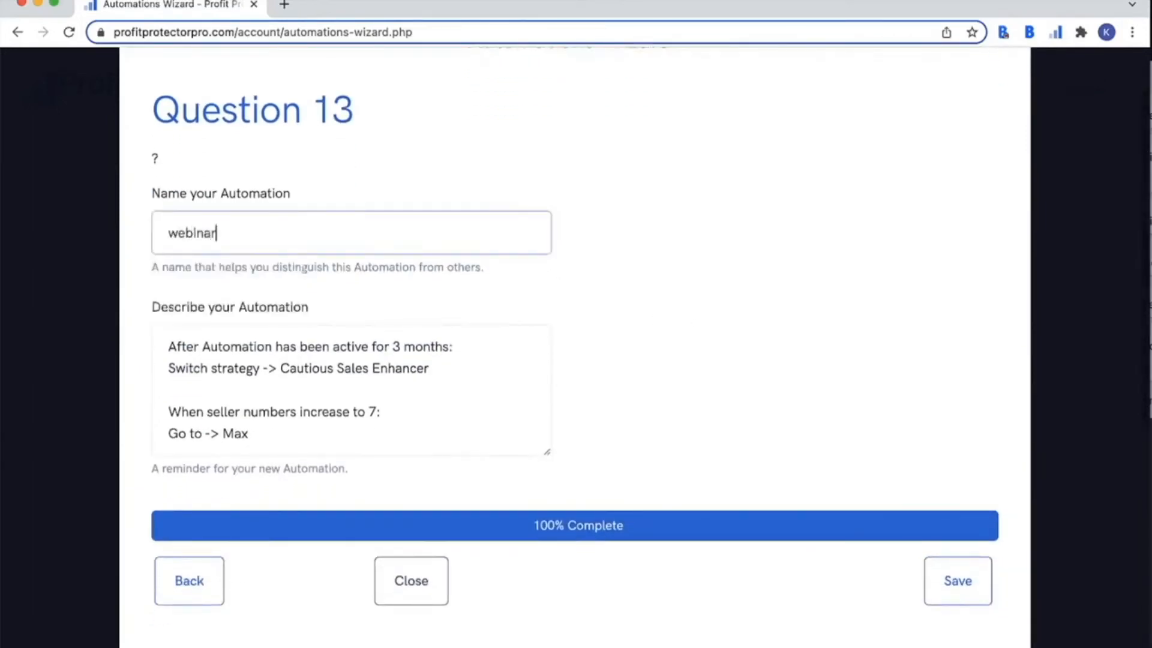
{"action": "type", "text": " automation"}
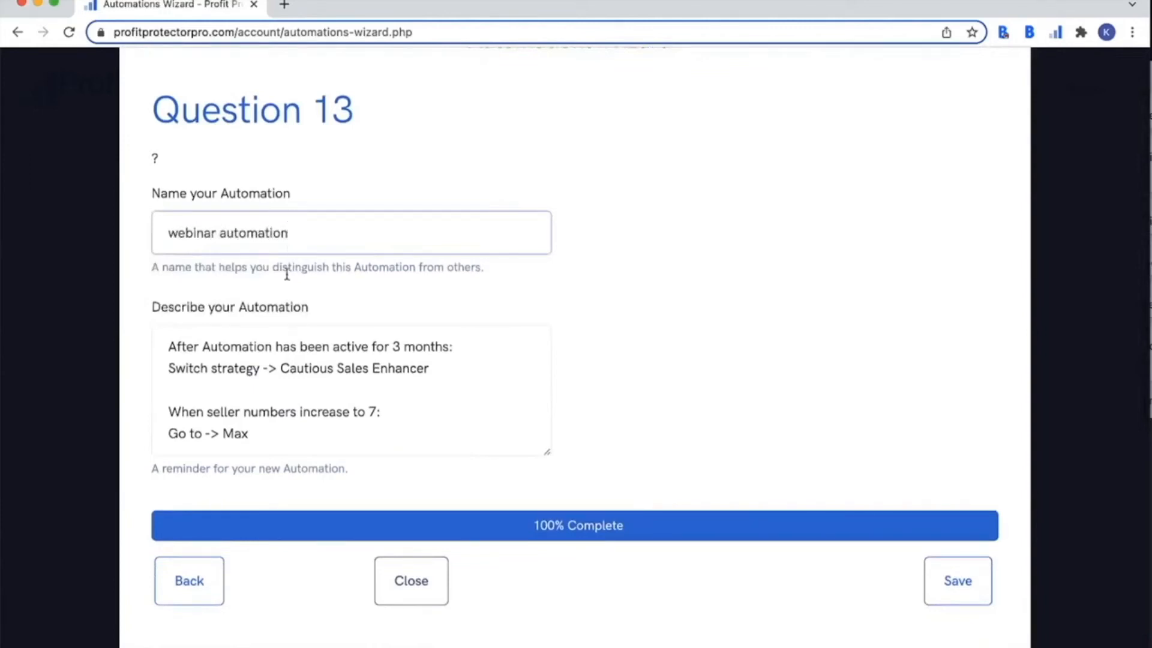
- Review the automation's description, add the line "test" at its end, and save the automation
{"action": "scroll", "coordinate": [242, 377], "scroll_direction": "up", "scroll_amount": 2}
{"action": "left_click", "coordinate": [243, 377]}
{"action": "scroll", "coordinate": [242, 376], "scroll_direction": "down", "scroll_amount": 2}
{"action": "scroll", "coordinate": [242, 377], "scroll_direction": "up", "scroll_amount": 3}
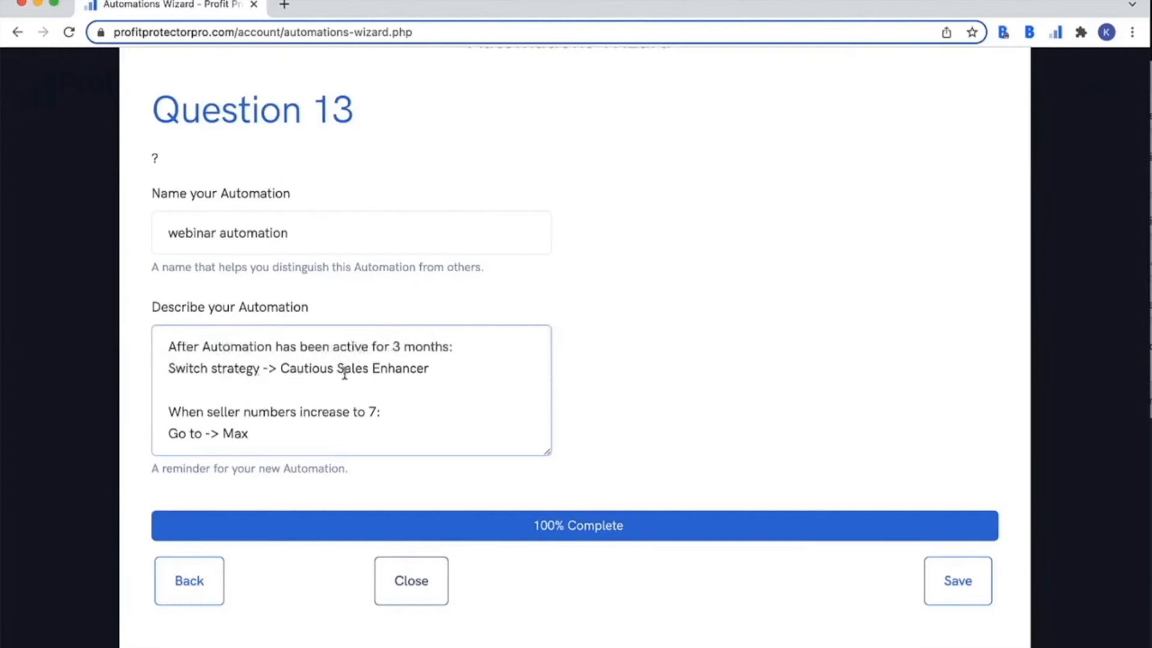
{"action": "scroll", "coordinate": [419, 368], "scroll_direction": "down", "scroll_amount": 3}
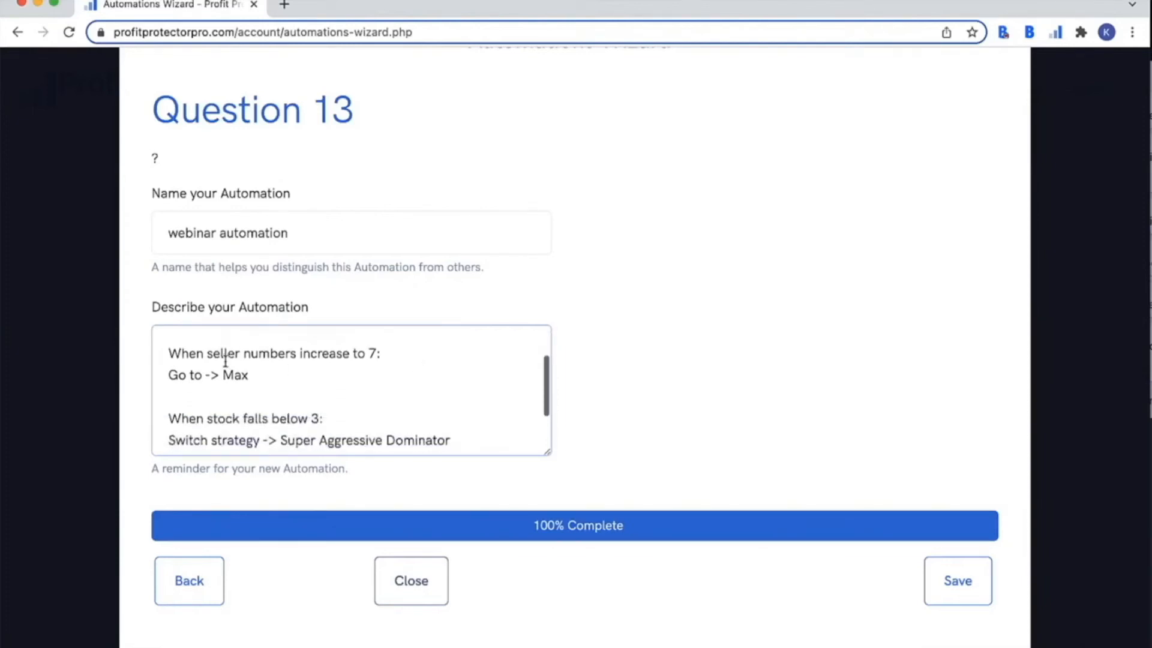
{"action": "scroll", "coordinate": [243, 375], "scroll_direction": "down", "scroll_amount": 2}
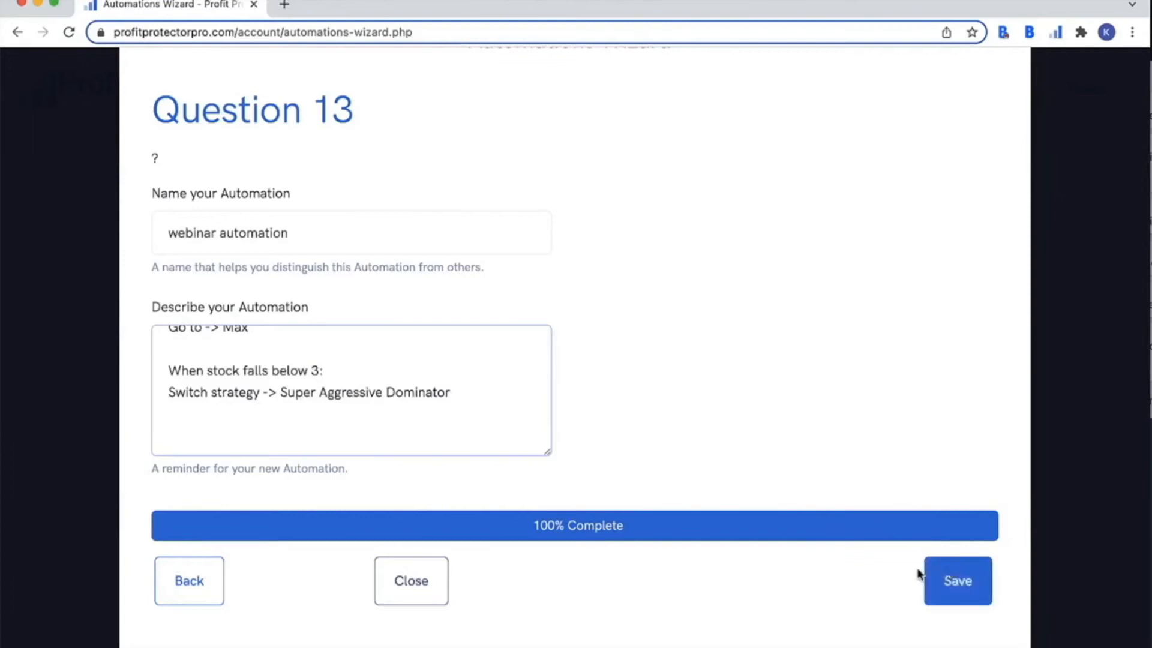
{"action": "left_click", "coordinate": [330, 408]}
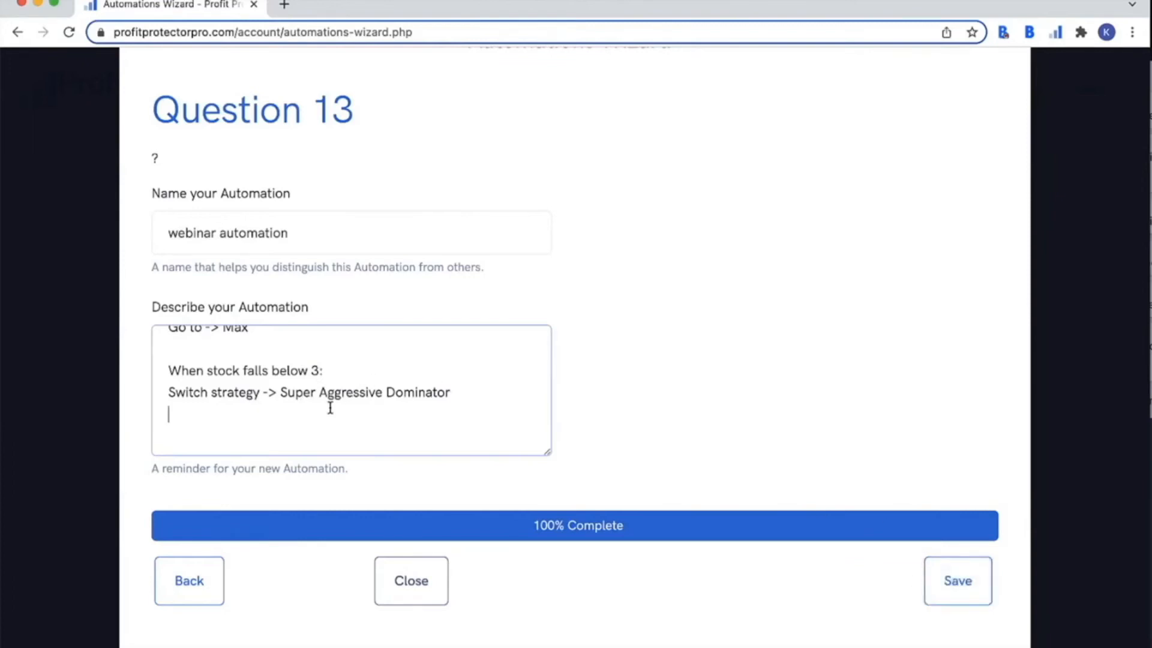
{"action": "key", "text": "Return"}
{"action": "type", "text": "test"}
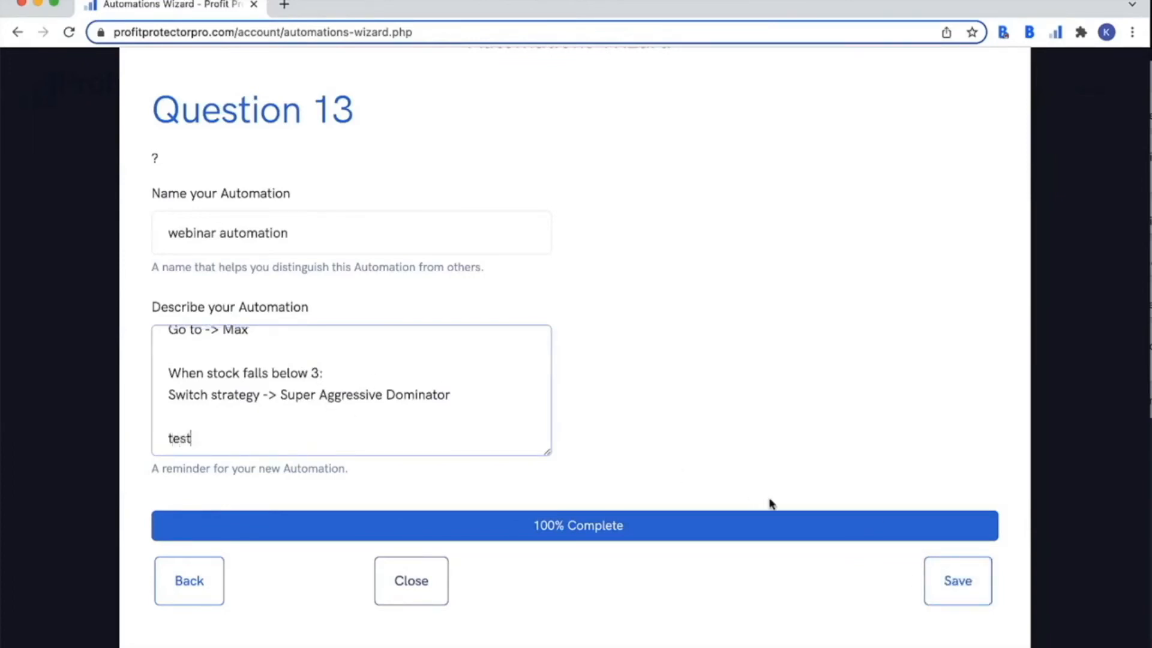
{"action": "left_click", "coordinate": [941, 581]}
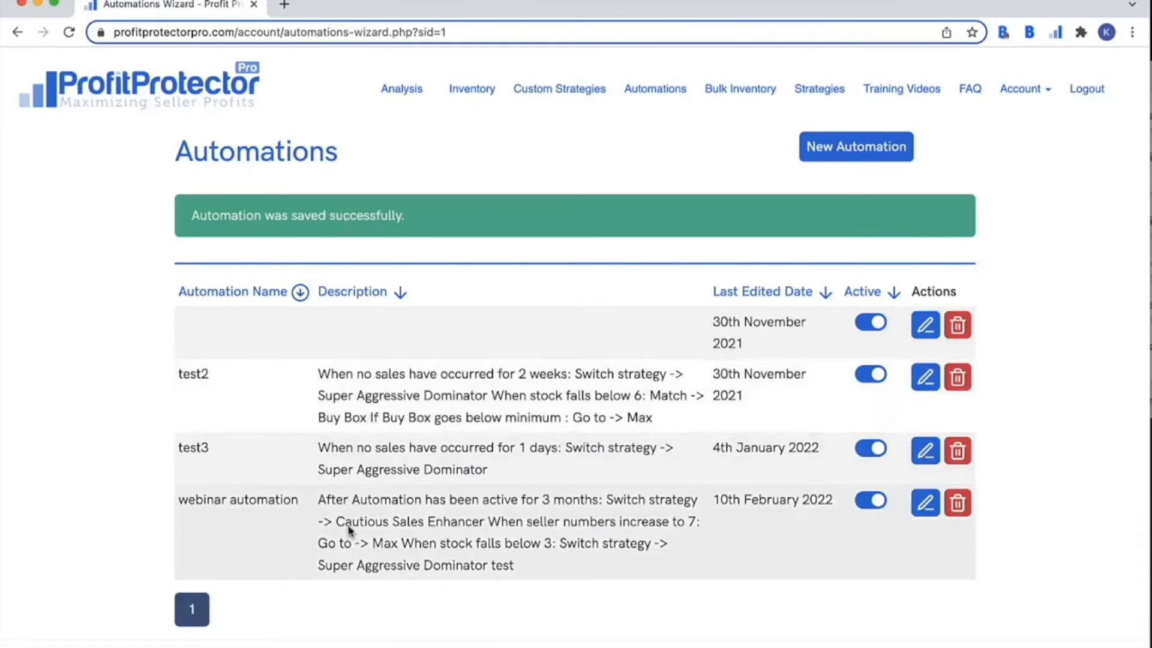
- In the inventory, assign "webinar automation" to the UK listing of the JELLYCAT LTD Amuseable Cloud Soft Toy
{"action": "scroll", "coordinate": [434, 518], "scroll_direction": "down", "scroll_amount": 1}
{"action": "scroll", "coordinate": [434, 518], "scroll_direction": "down", "scroll_amount": 1}
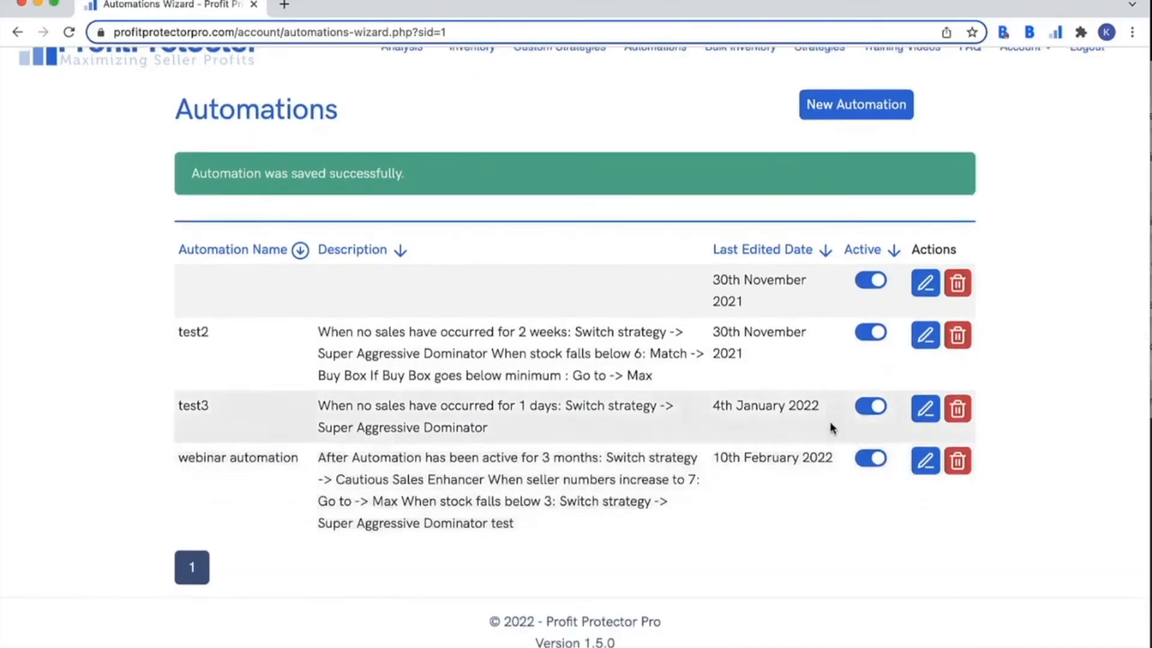
{"action": "scroll", "coordinate": [829, 421], "scroll_direction": "up", "scroll_amount": 2}
{"action": "left_click", "coordinate": [477, 98]}
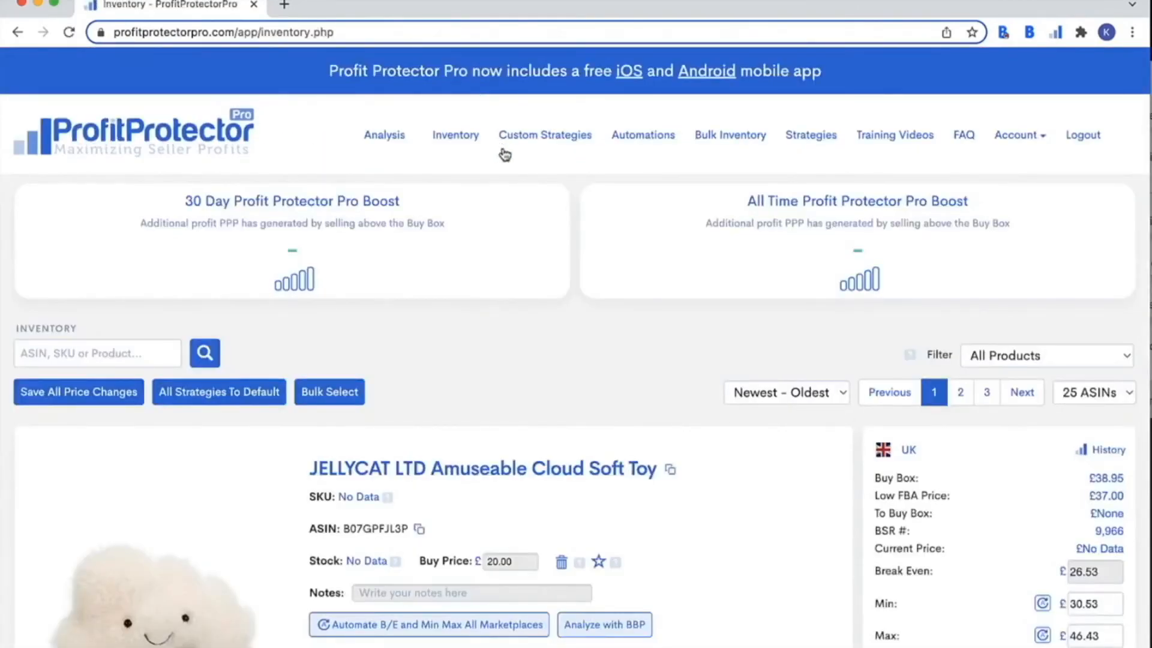
{"action": "left_click", "coordinate": [69, 32]}
{"action": "scroll", "coordinate": [609, 387], "scroll_direction": "down", "scroll_amount": 5}
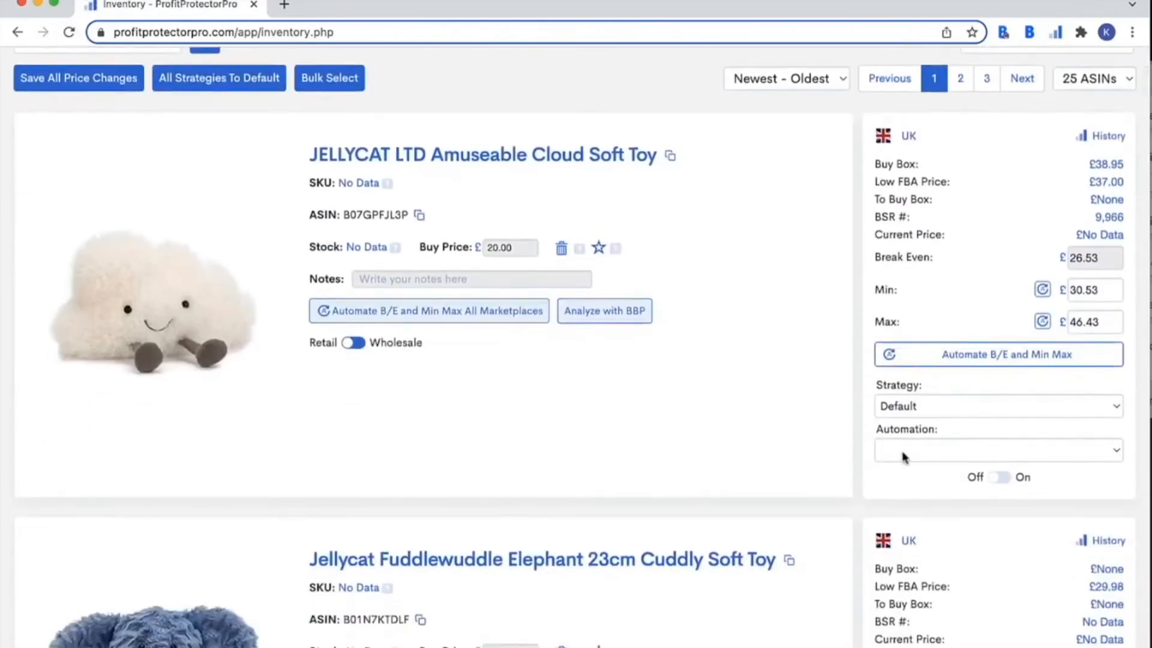
{"action": "left_click", "coordinate": [910, 456]}
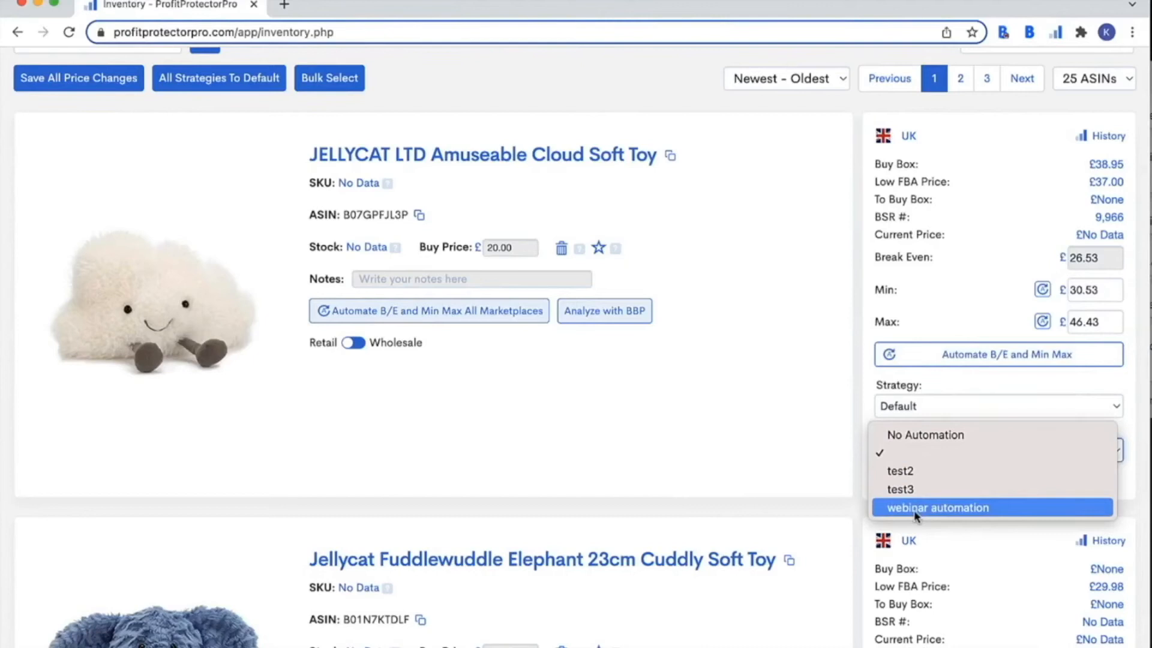
{"action": "left_click", "coordinate": [684, 382]}
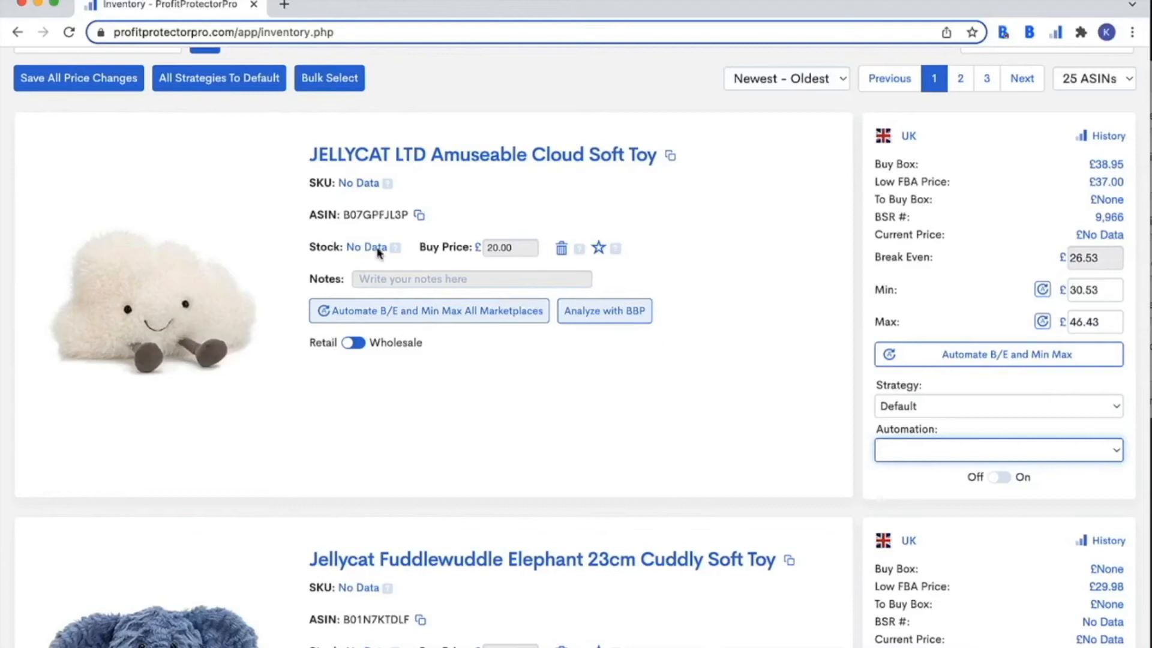
{"action": "left_click", "coordinate": [975, 450]}
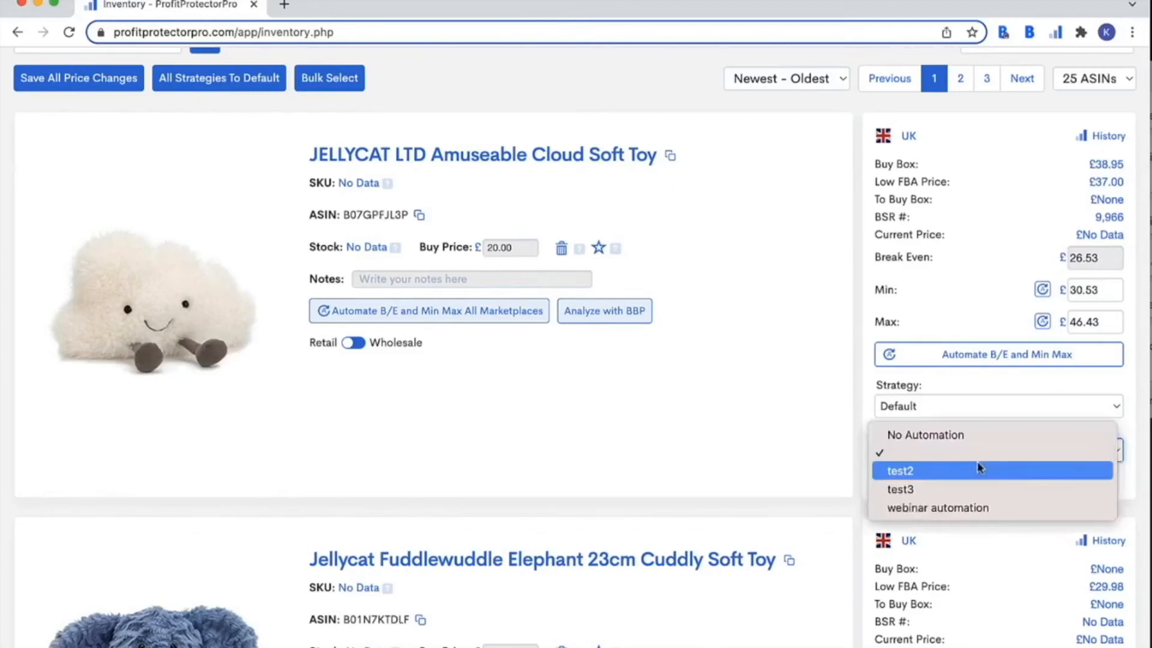
{"action": "left_click", "coordinate": [956, 507]}
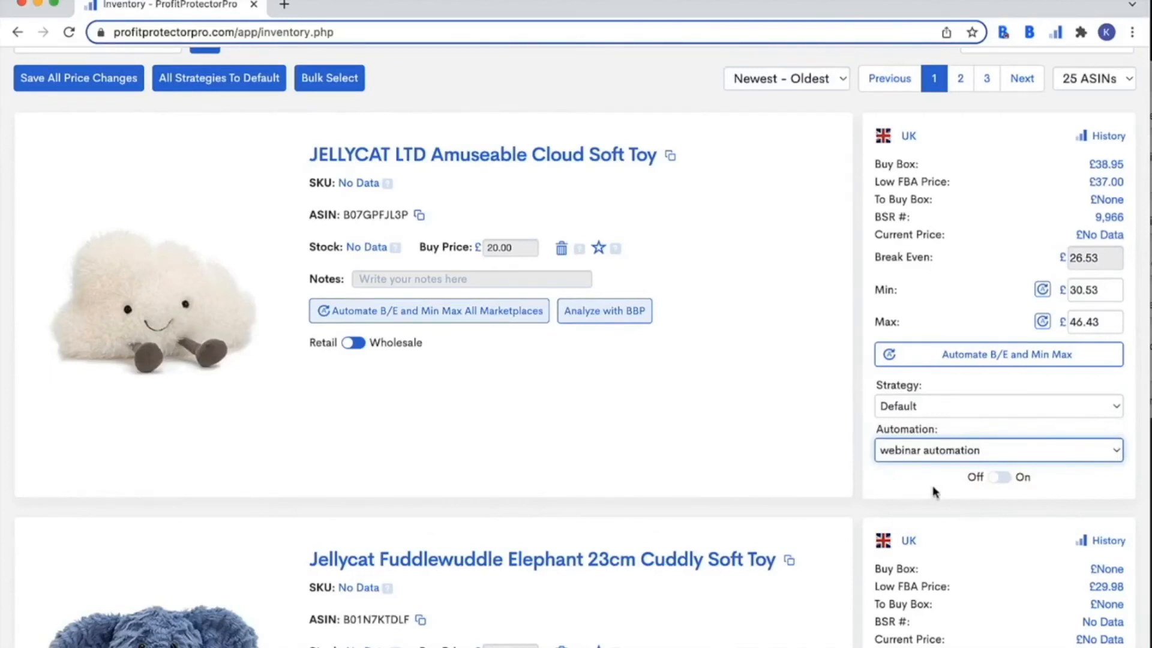
- Return to the Automations page and start a new automation
{"action": "scroll", "coordinate": [815, 374], "scroll_direction": "up", "scroll_amount": 5}
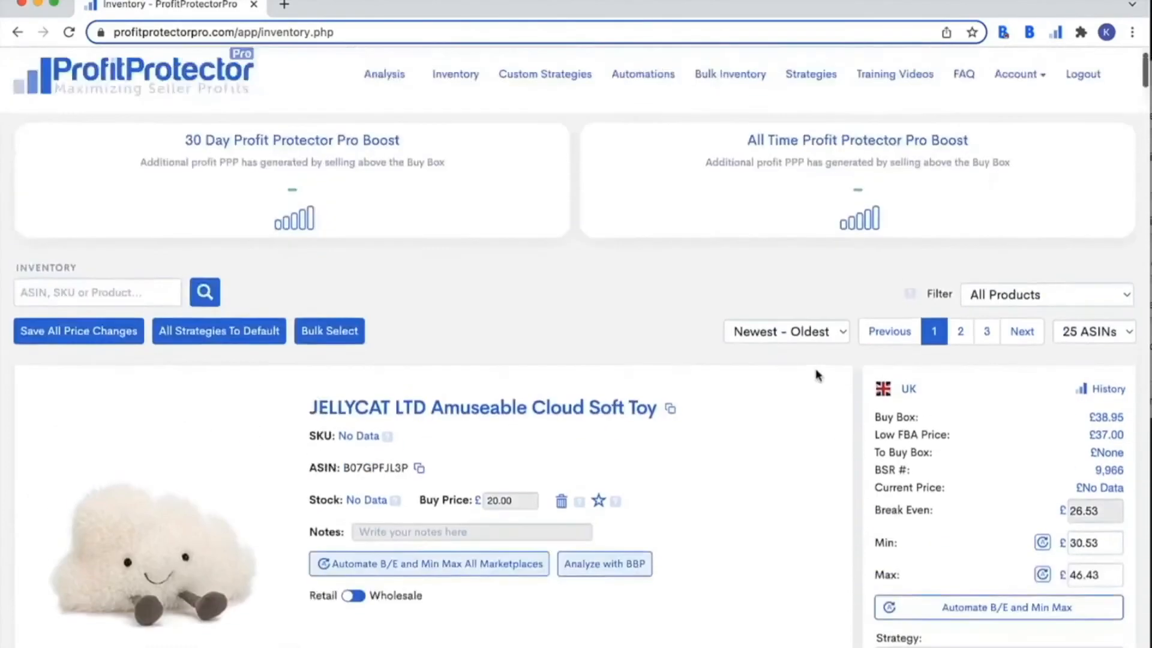
{"action": "left_click", "coordinate": [638, 144]}
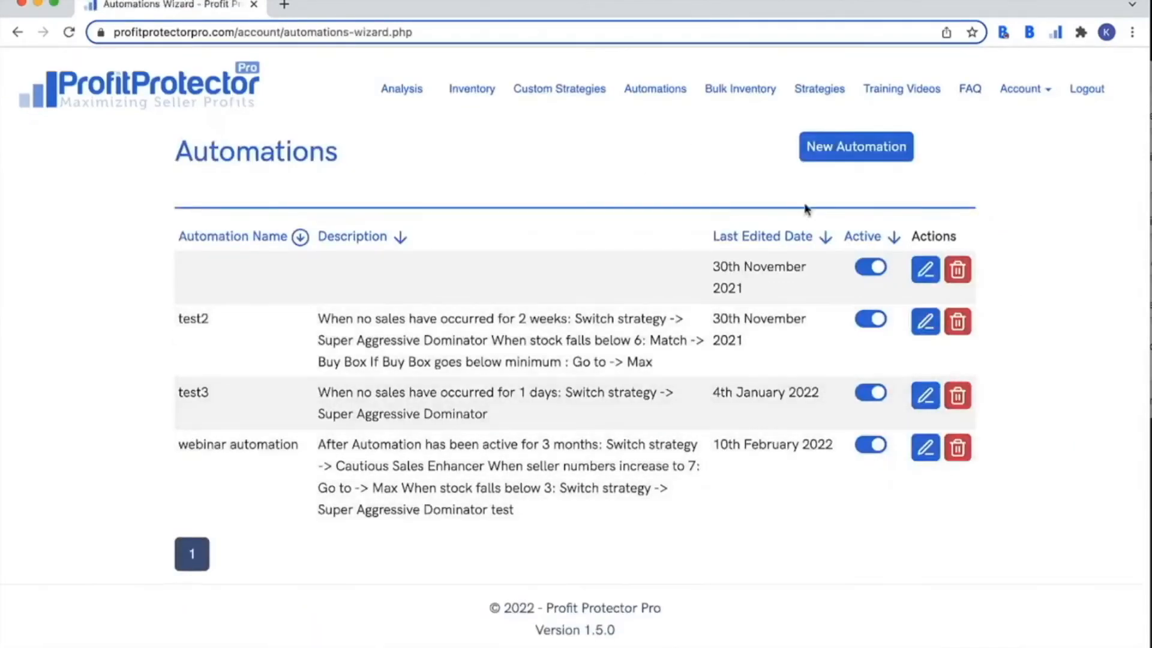
{"action": "left_click", "coordinate": [828, 153]}
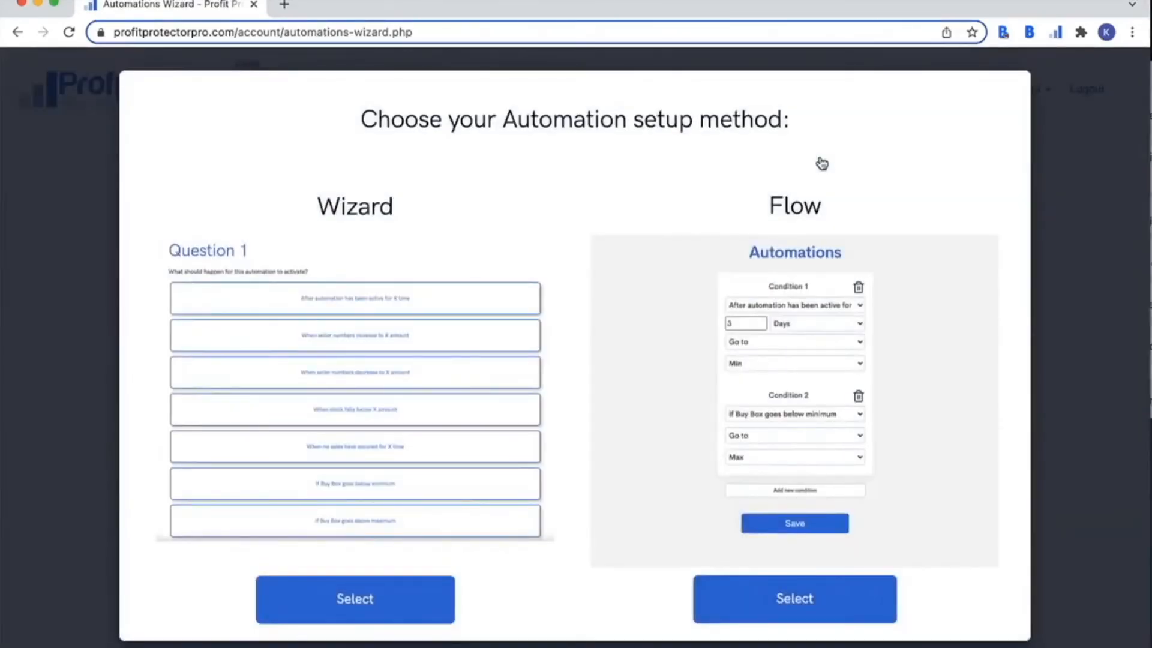